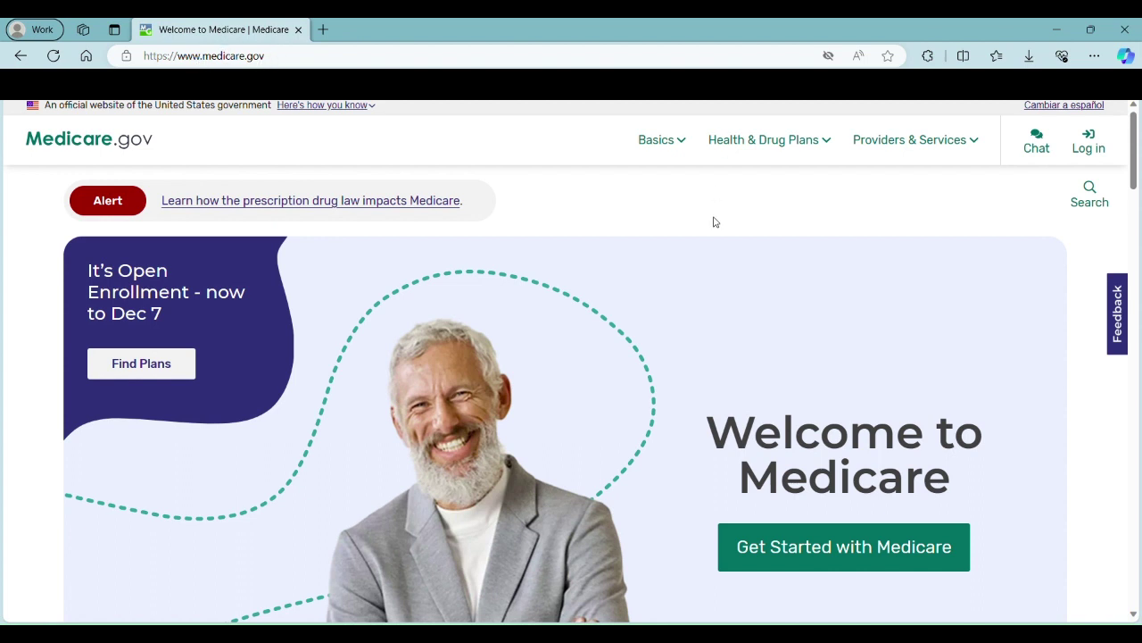
Step: Open the Medicare page for finding health and drug plans
scroll(717, 291, "down", 5)
scroll(716, 291, "up", 5)
scroll(566, 265, "down", 1)
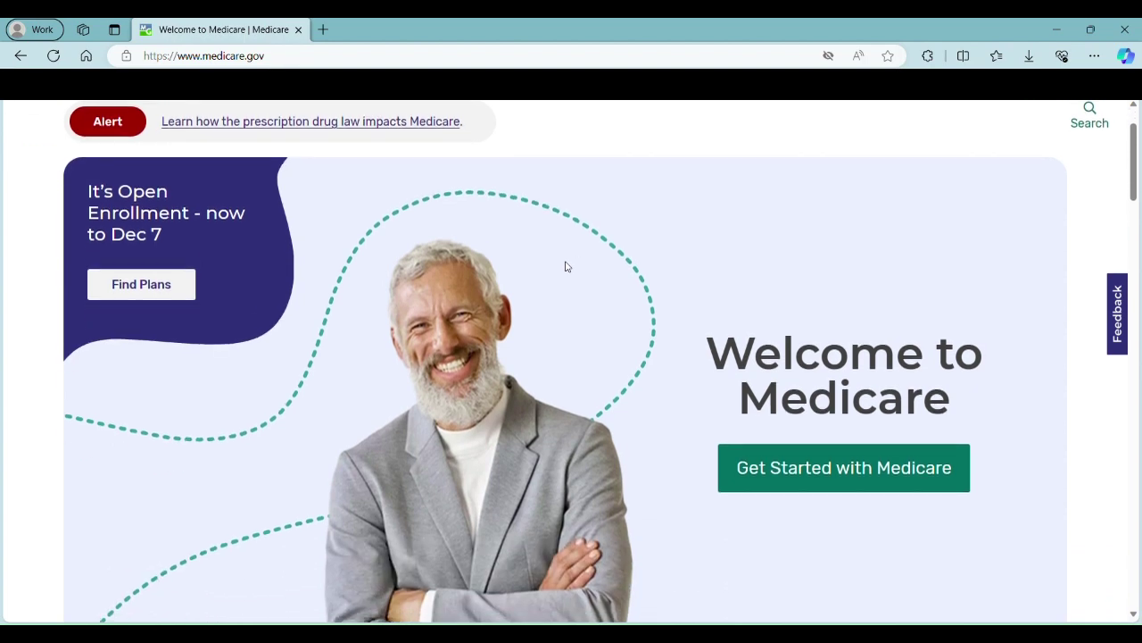
scroll(566, 265, "up", 1)
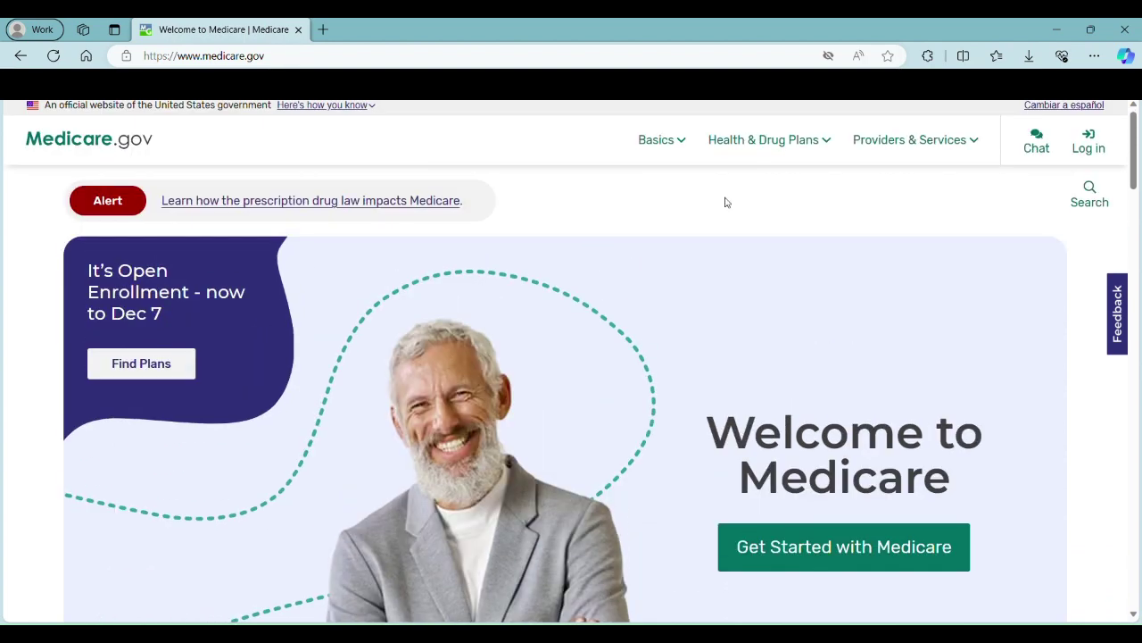
left_click(792, 146)
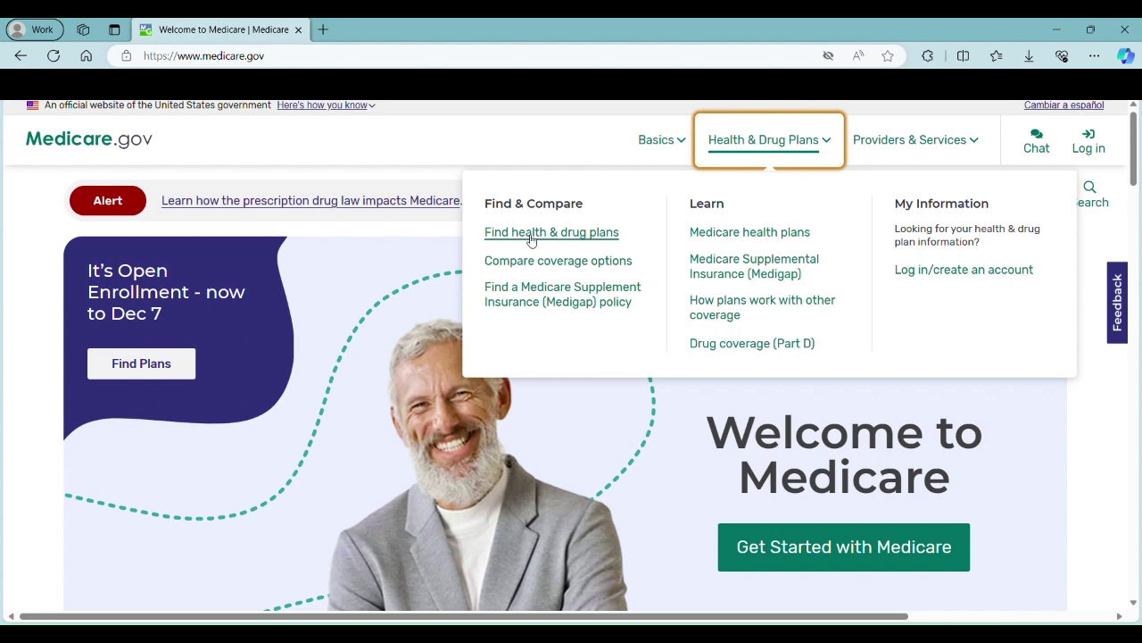
left_click(572, 241)
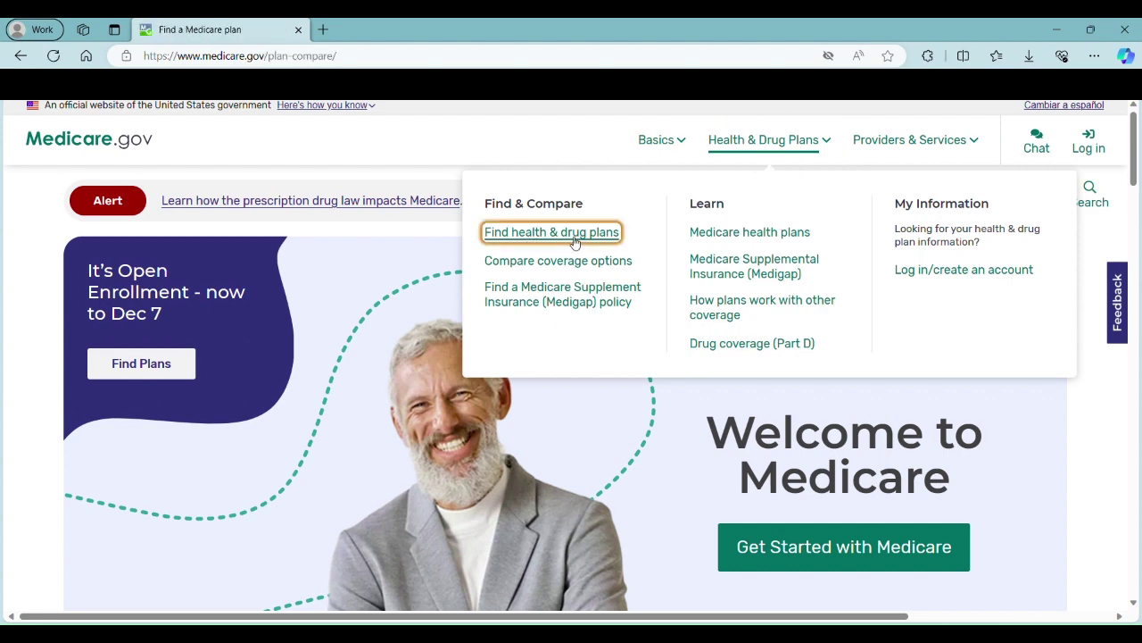
Step: Find 2024 Medicare drug plans (Part D) without logging in, for ZIP code 68028 in Sarpy County, NE
scroll(625, 273, "down", 3)
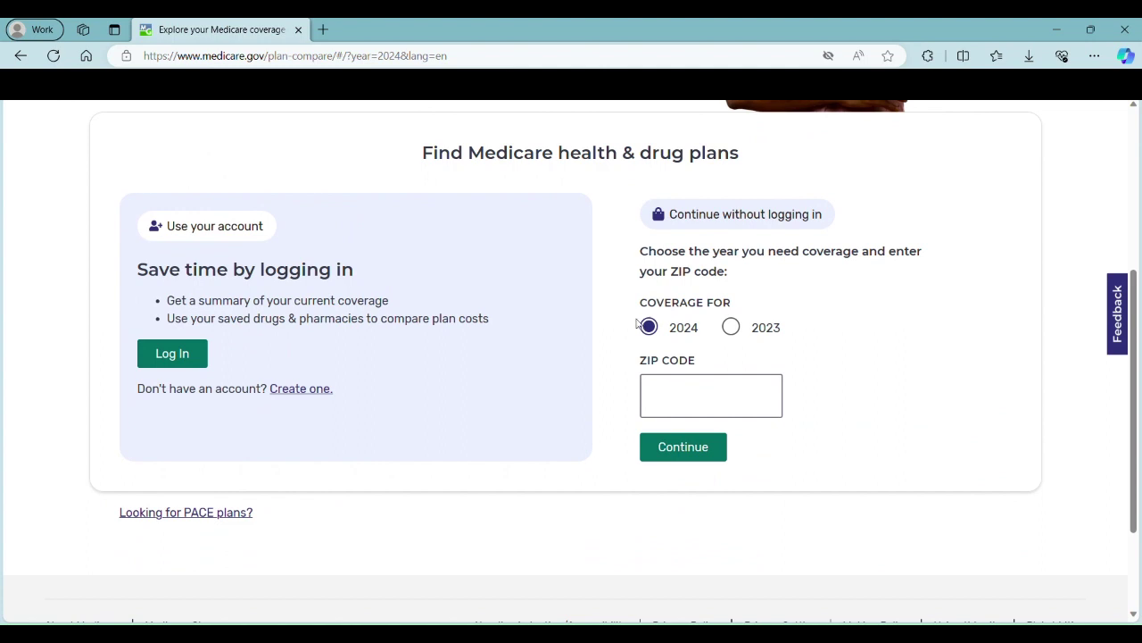
left_click(684, 406)
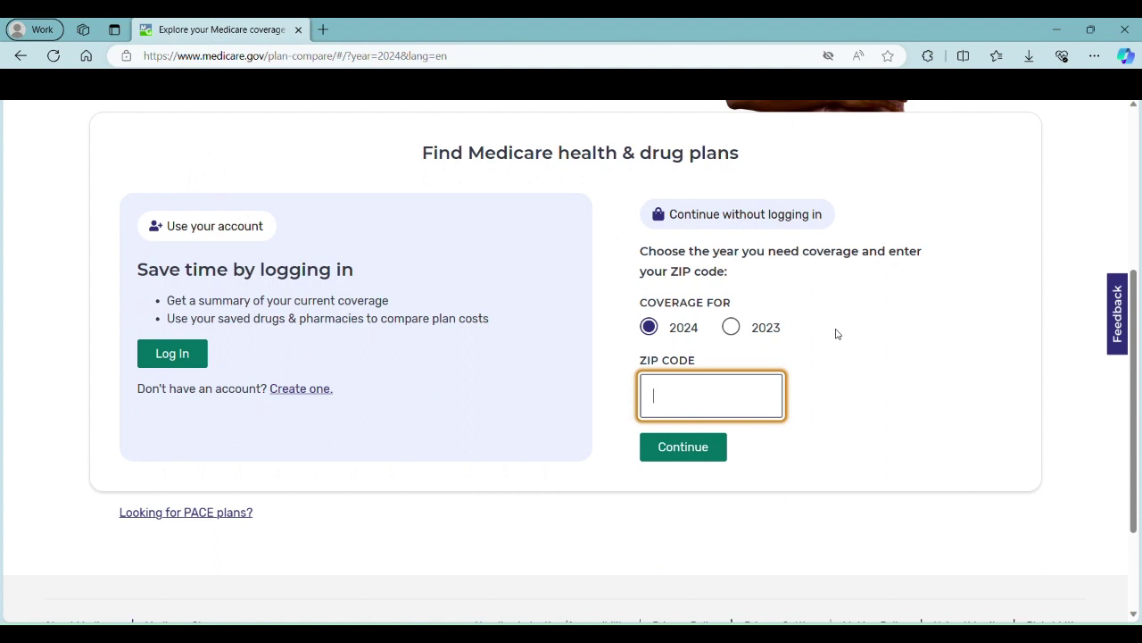
type("68028")
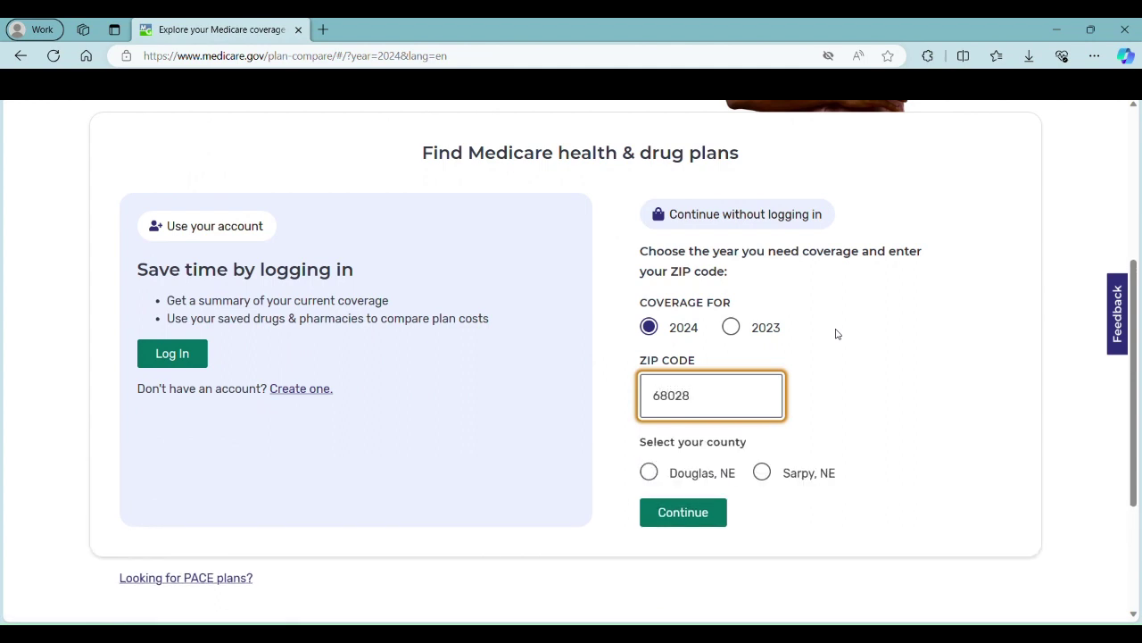
left_click(761, 472)
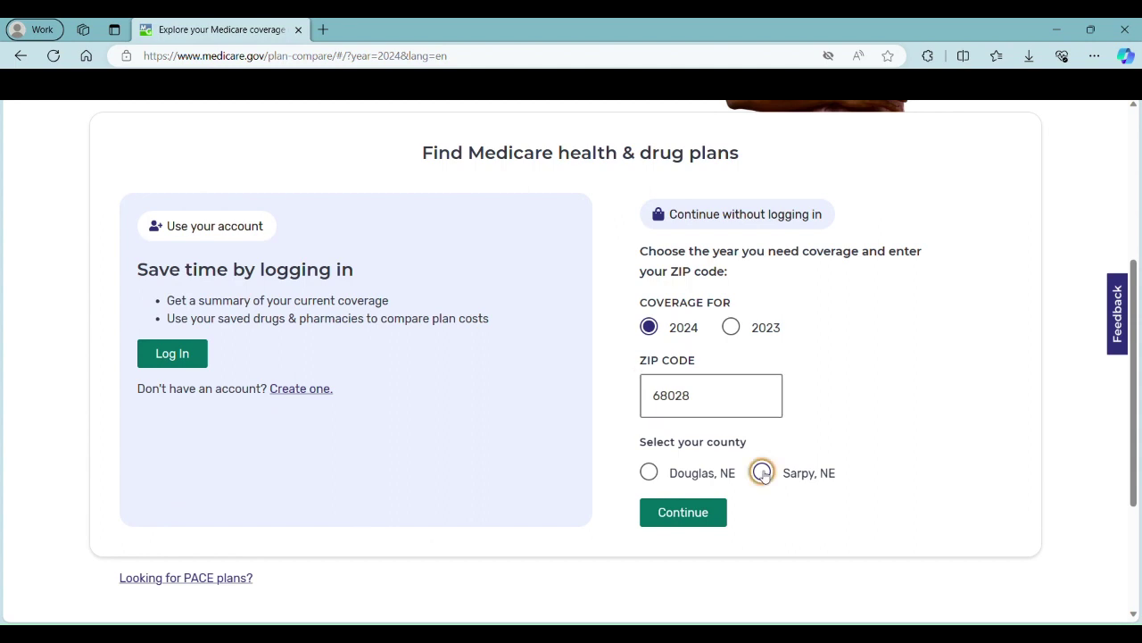
left_click(684, 517)
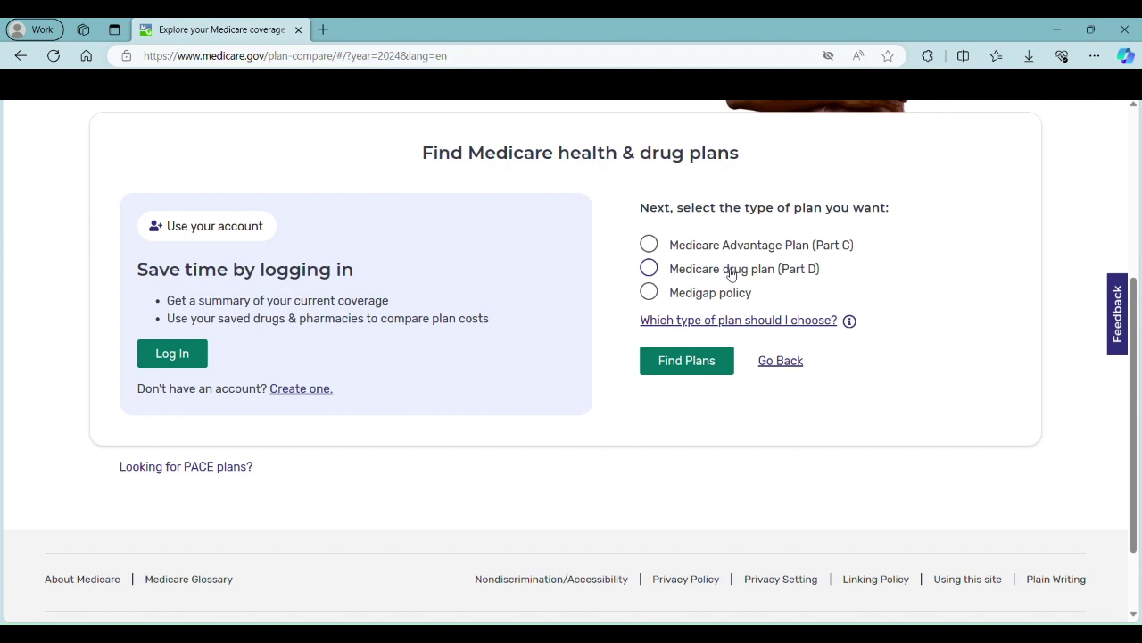
left_click(730, 272)
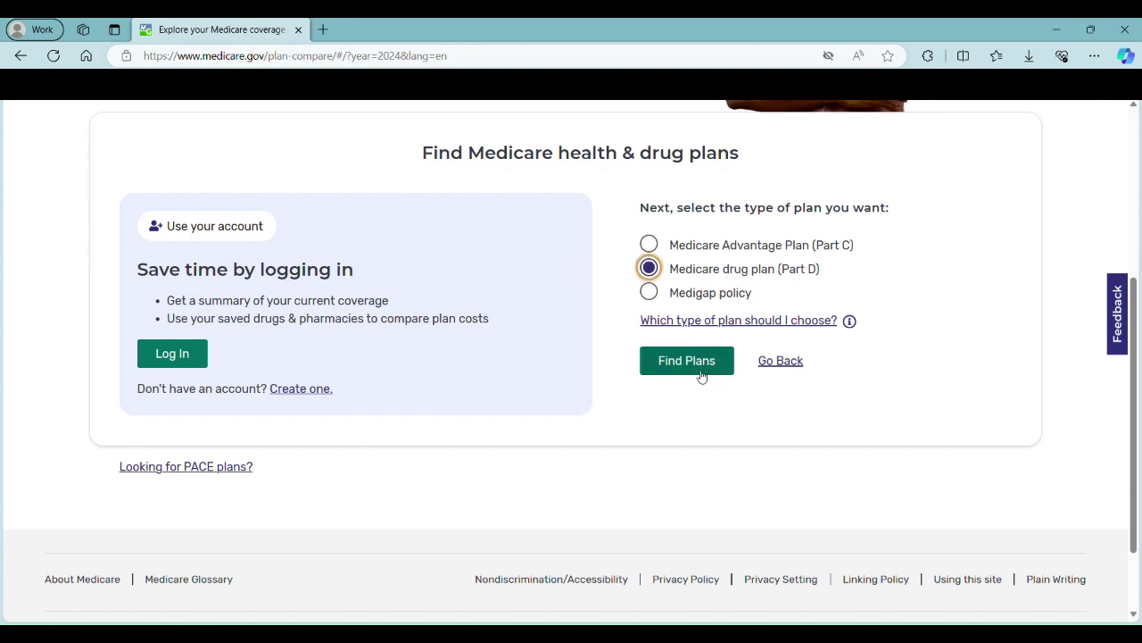
left_click(689, 361)
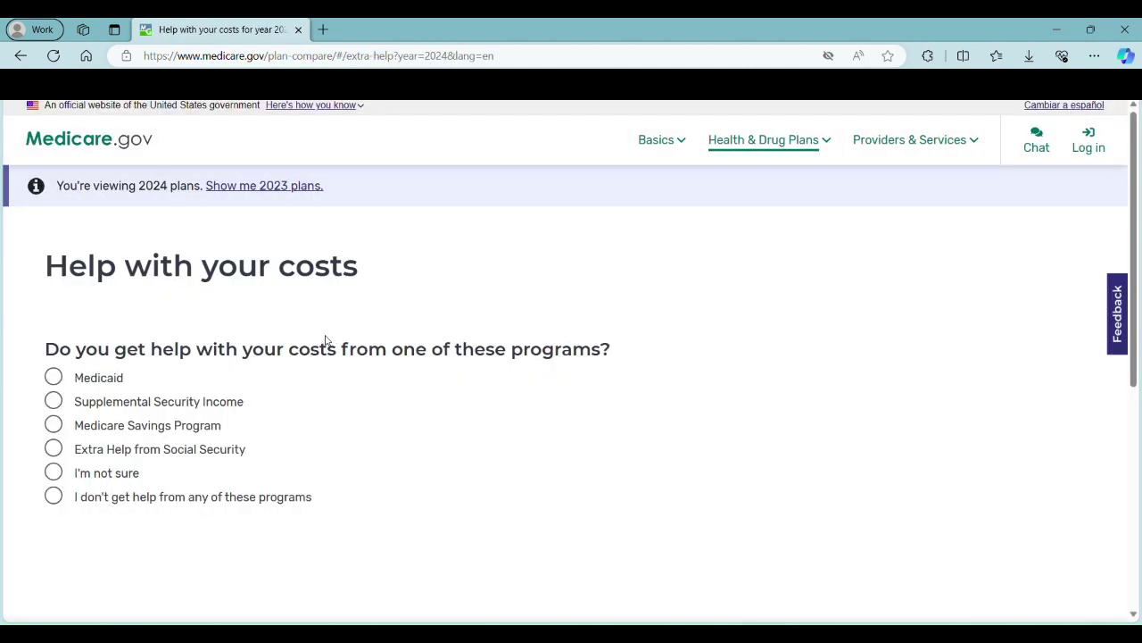
Step: Answer "I'm not sure" about getting help with costs and "Yes" to seeing drug costs when comparing plans
scroll(325, 339, "down", 1)
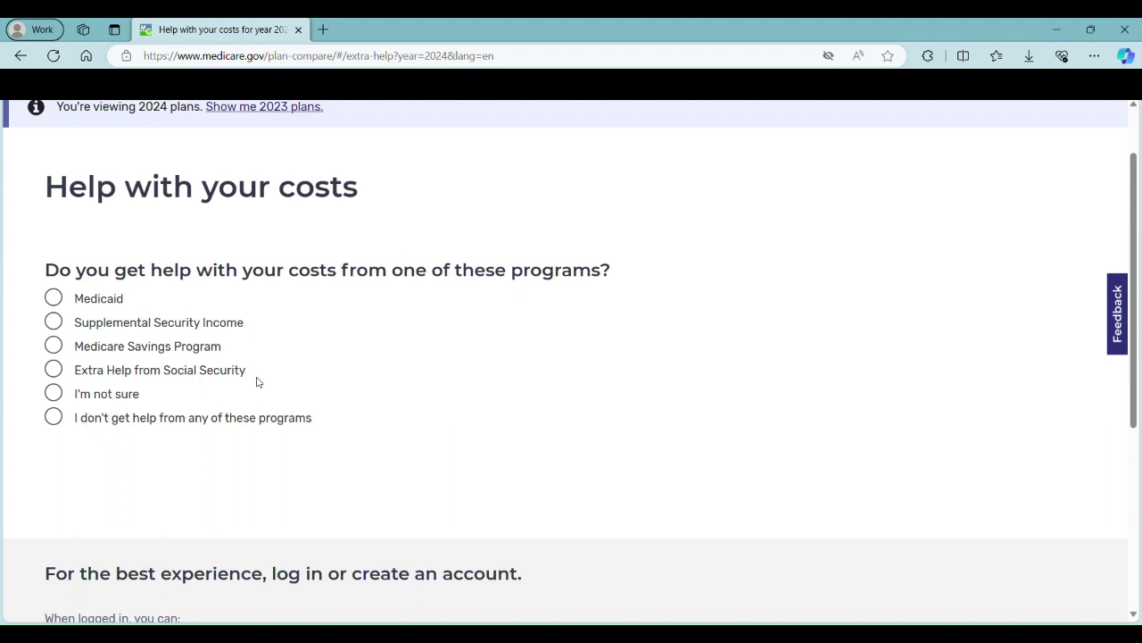
left_click(114, 395)
scroll(223, 478, "down", 1)
left_click(225, 480)
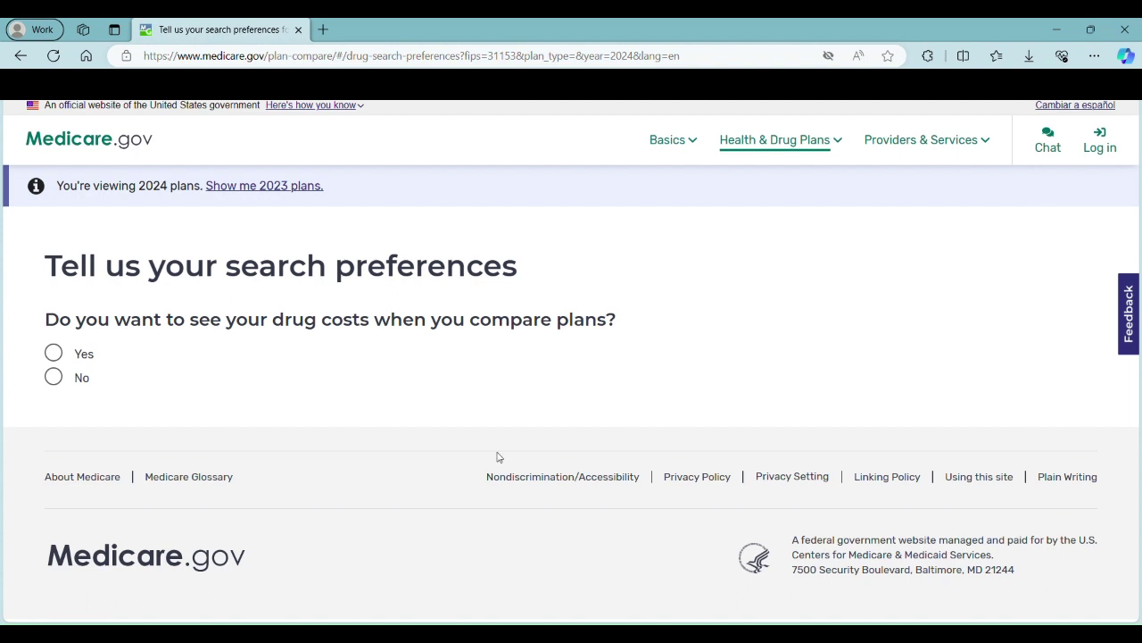
left_click(91, 357)
scroll(117, 410, "down", 1)
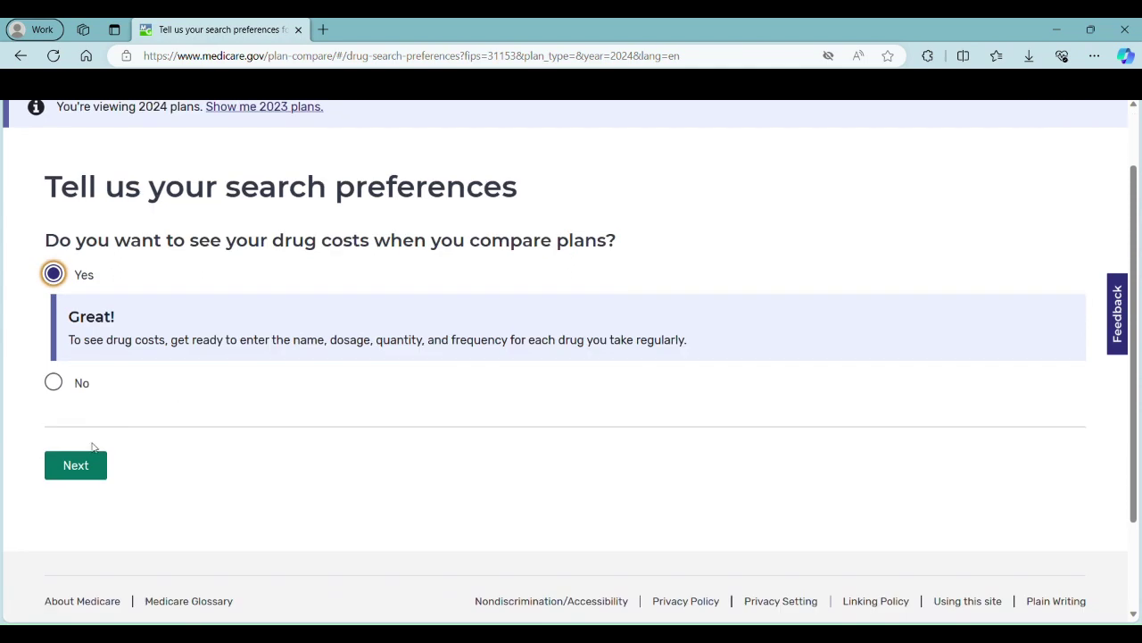
left_click(87, 466)
Step: Add the prescription drug amlodipine to the drug list as a 5mg tablet, quantity 30 every month
left_click(165, 354)
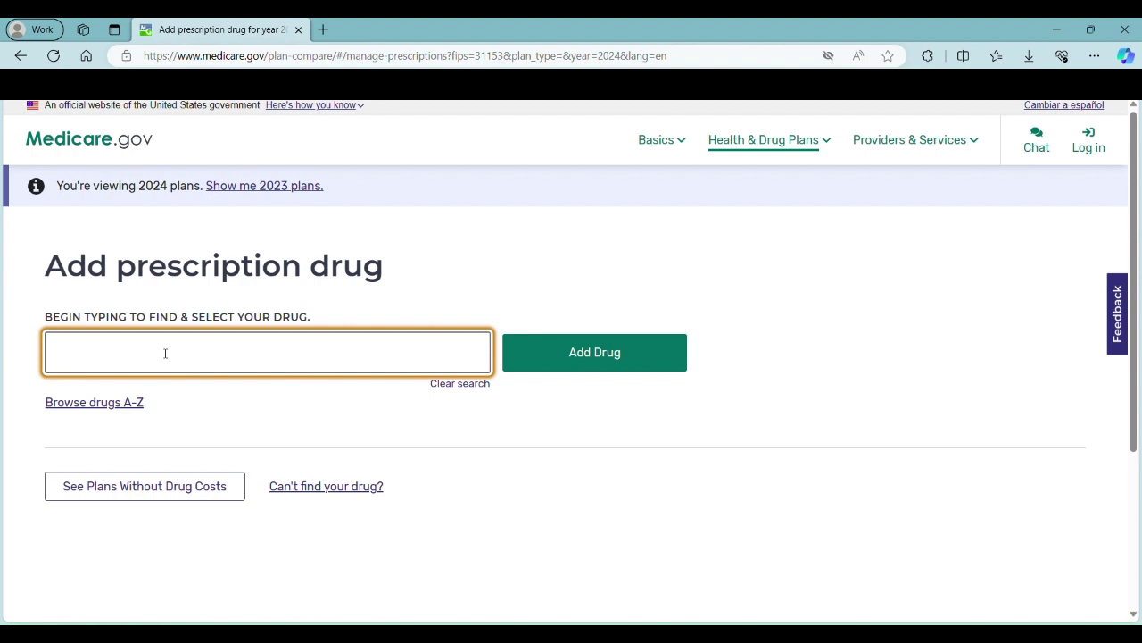
type("a")
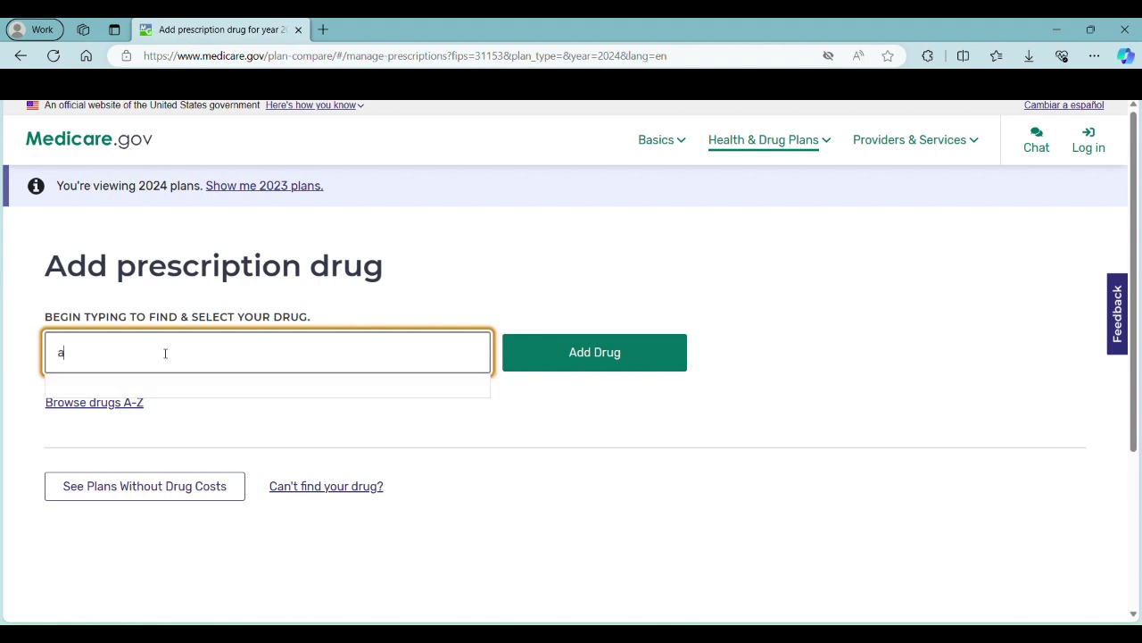
type("mlodipine")
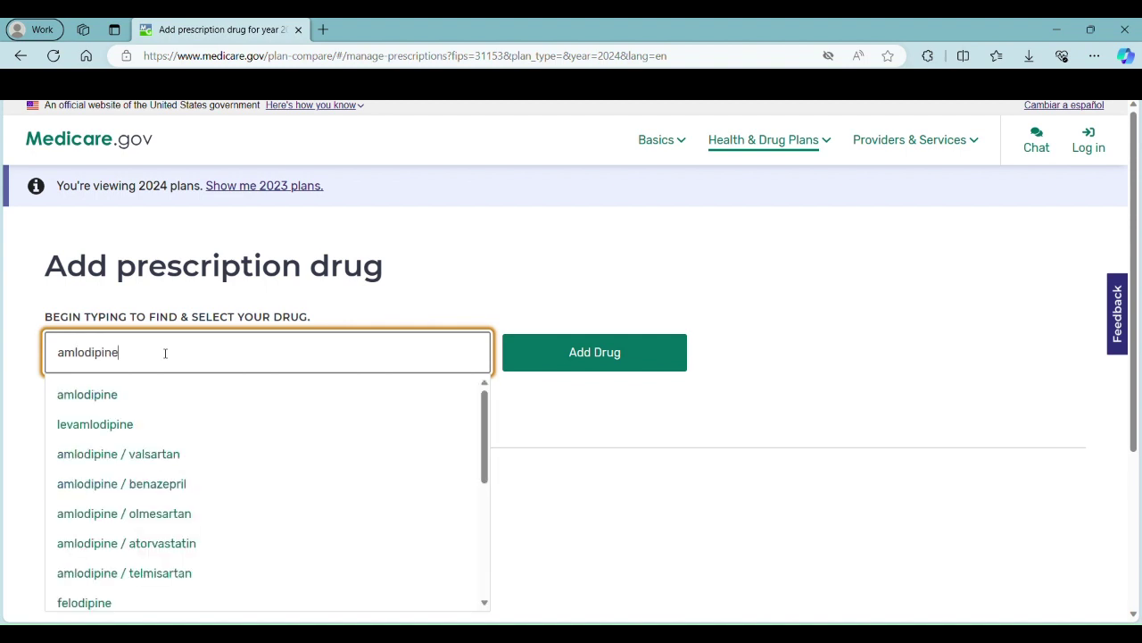
left_click(143, 395)
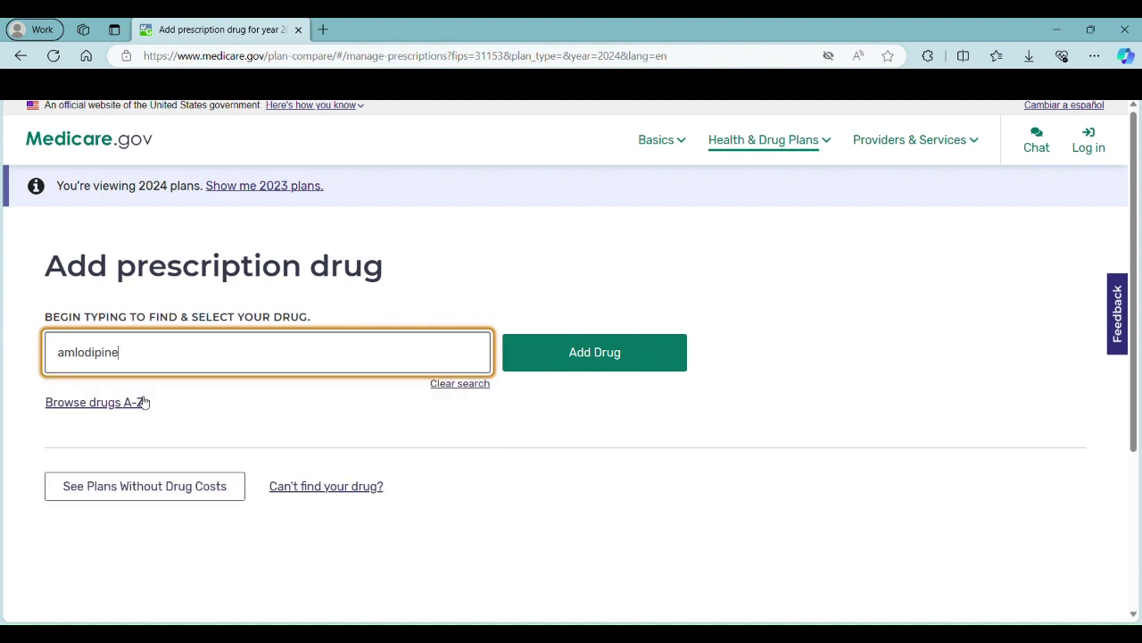
left_click(598, 367)
scroll(215, 380, "down", 1)
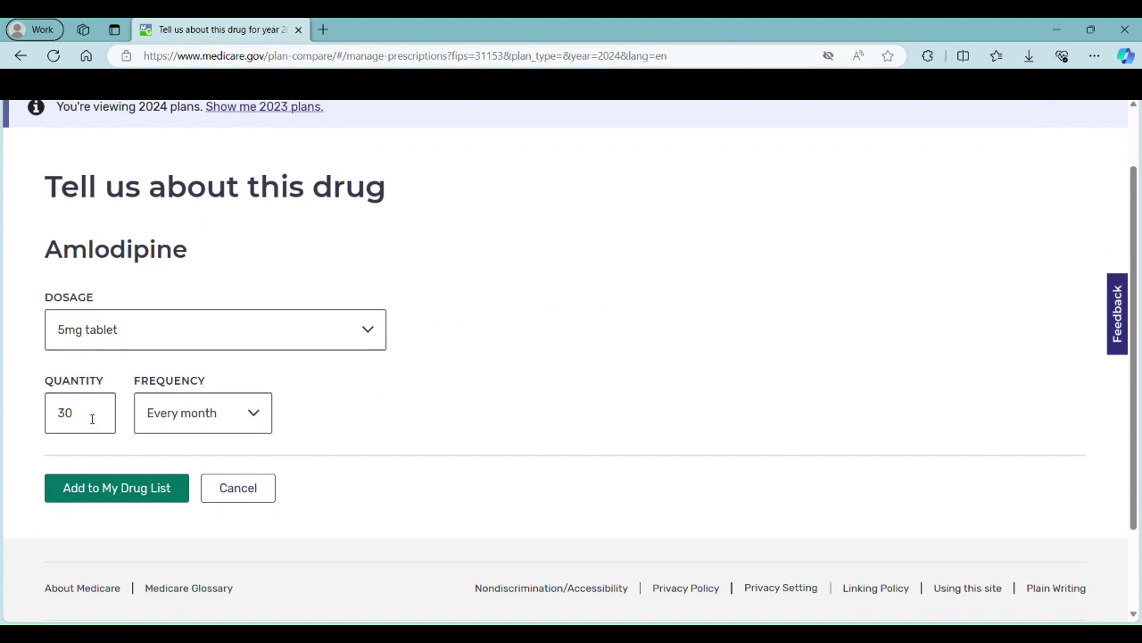
left_click(144, 489)
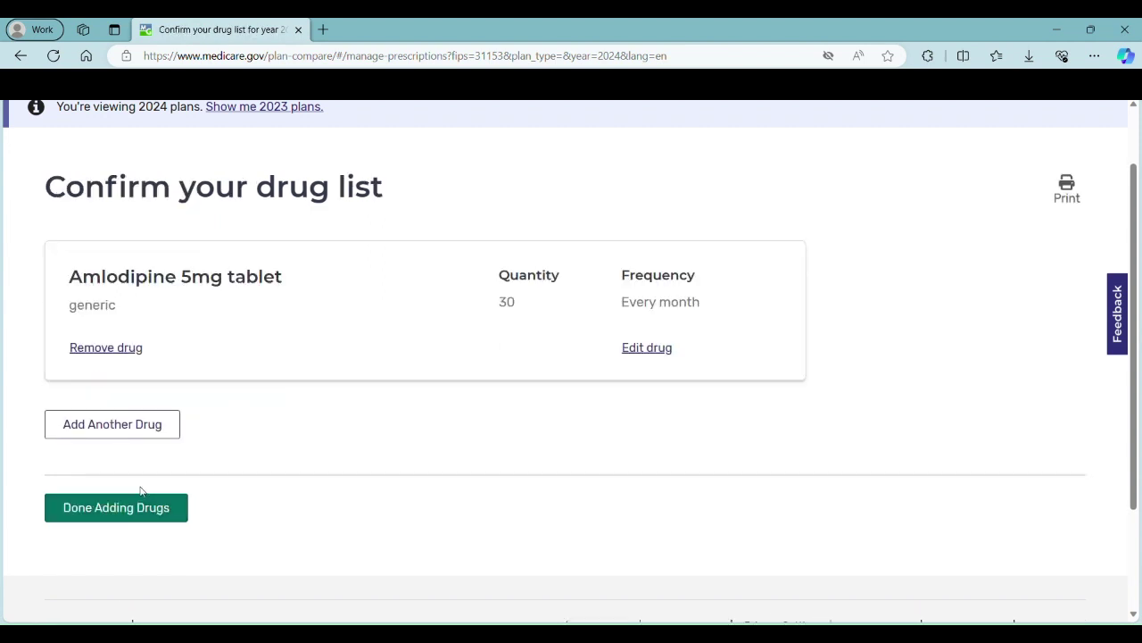
Step: Add Repatha 140mg/ml solution auto injector to the drug list, 1ml pen (sold in pack of 2), quantity 1 every month
left_click(133, 428)
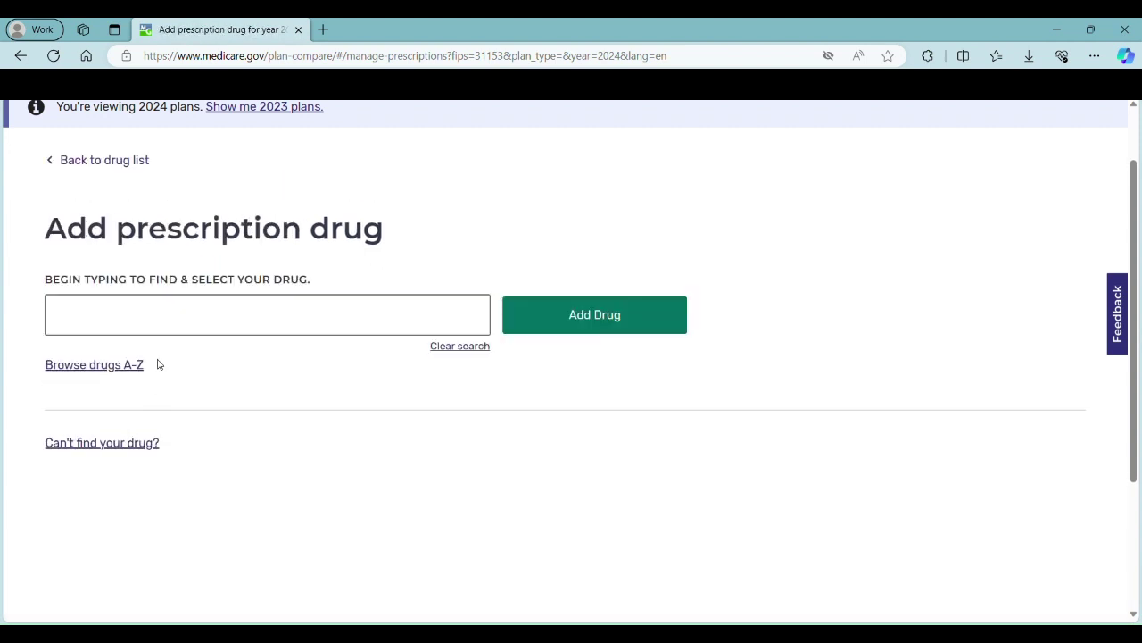
left_click(161, 333)
type("Repatha")
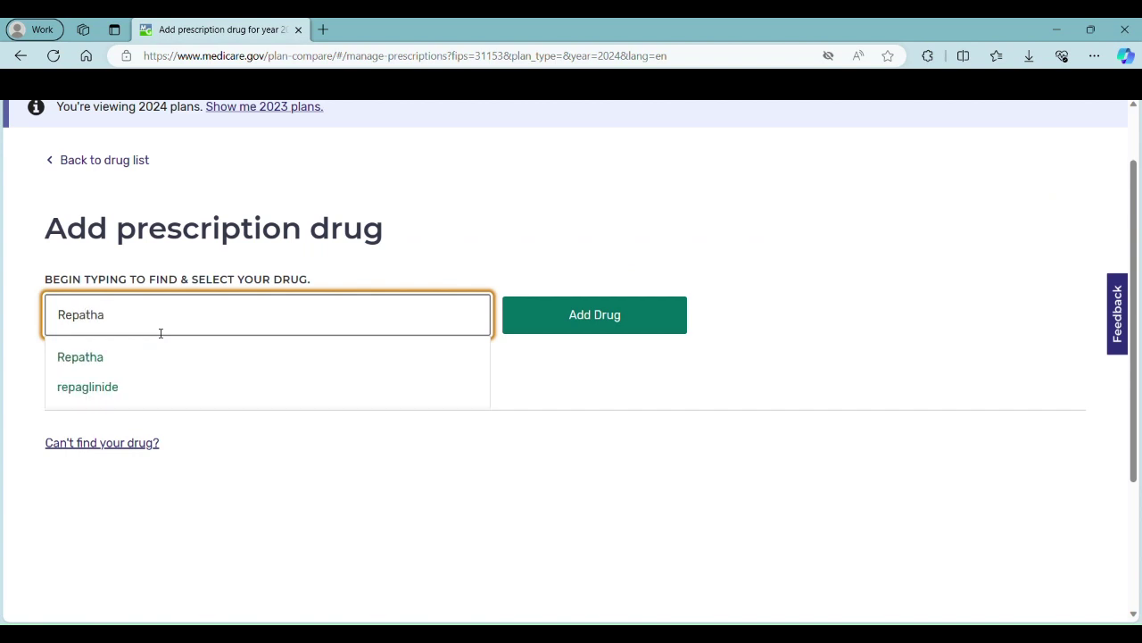
left_click(118, 356)
left_click(582, 326)
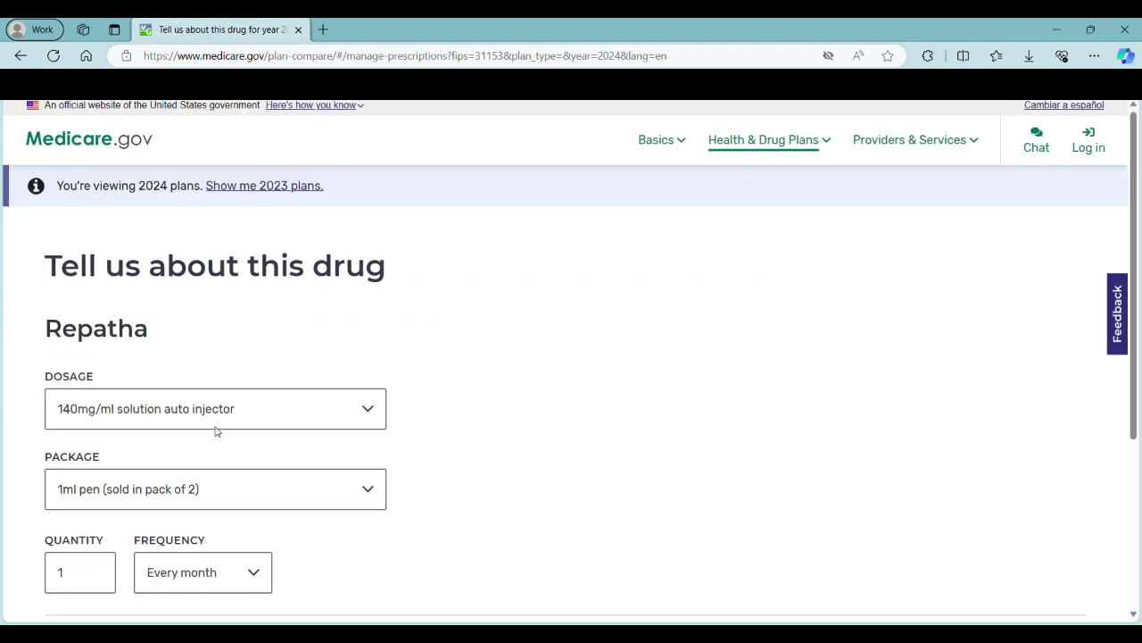
scroll(207, 434, "down", 3)
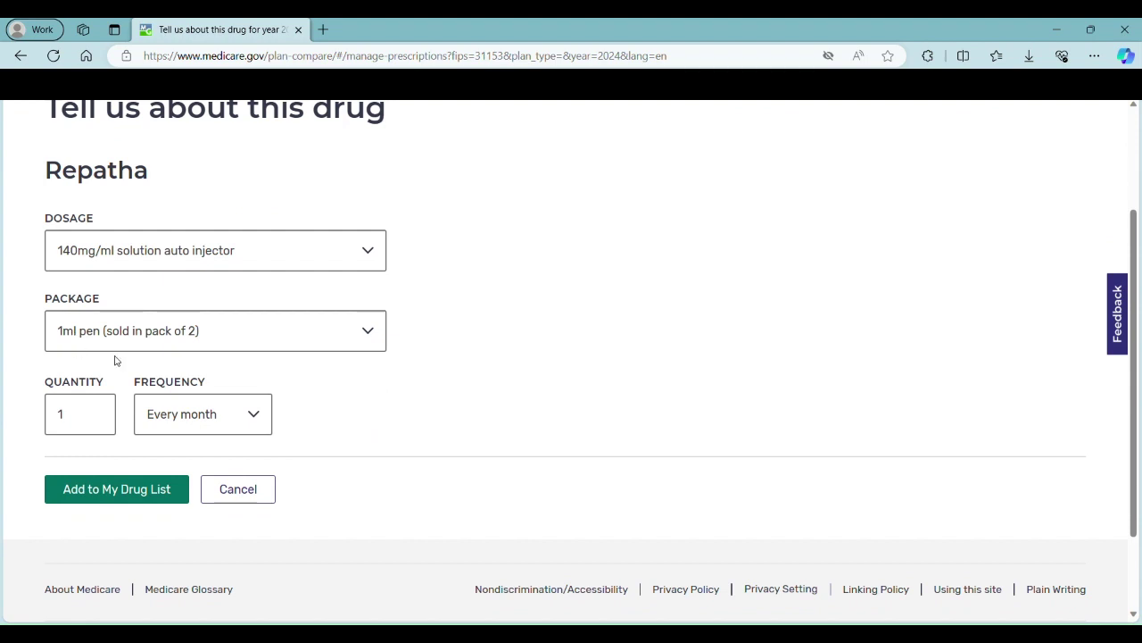
left_click(129, 493)
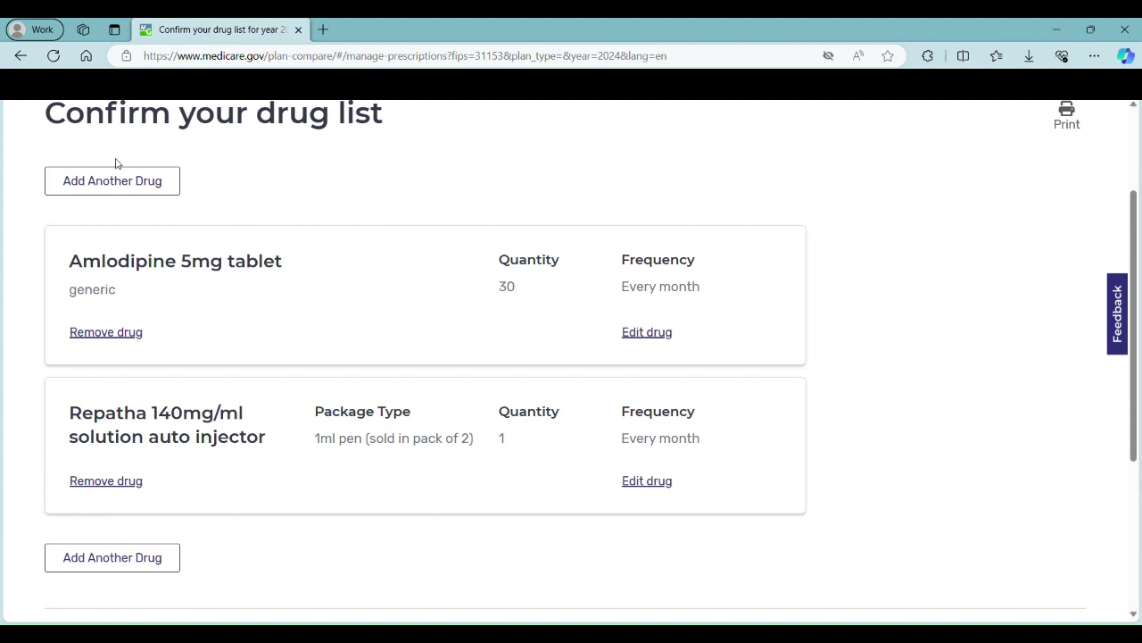
Step: Add latanoprost 0.005% solution to the drug list as a 2.5ml bottle, quantity 1 every month
left_click(123, 187)
left_click(212, 206)
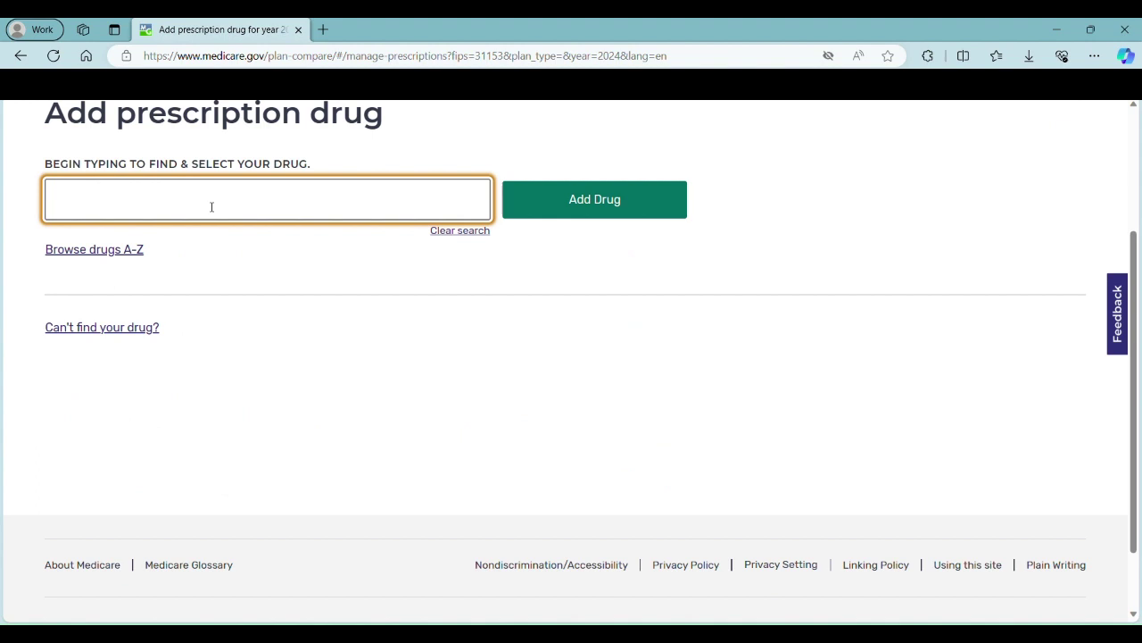
type("latanopros")
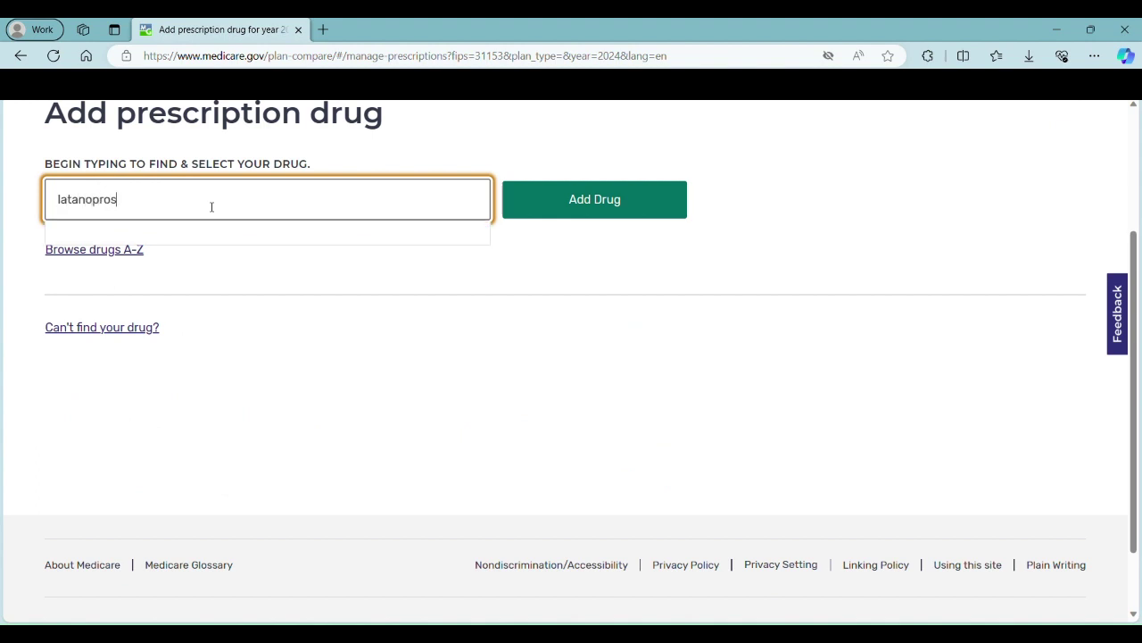
type("t")
left_click(139, 239)
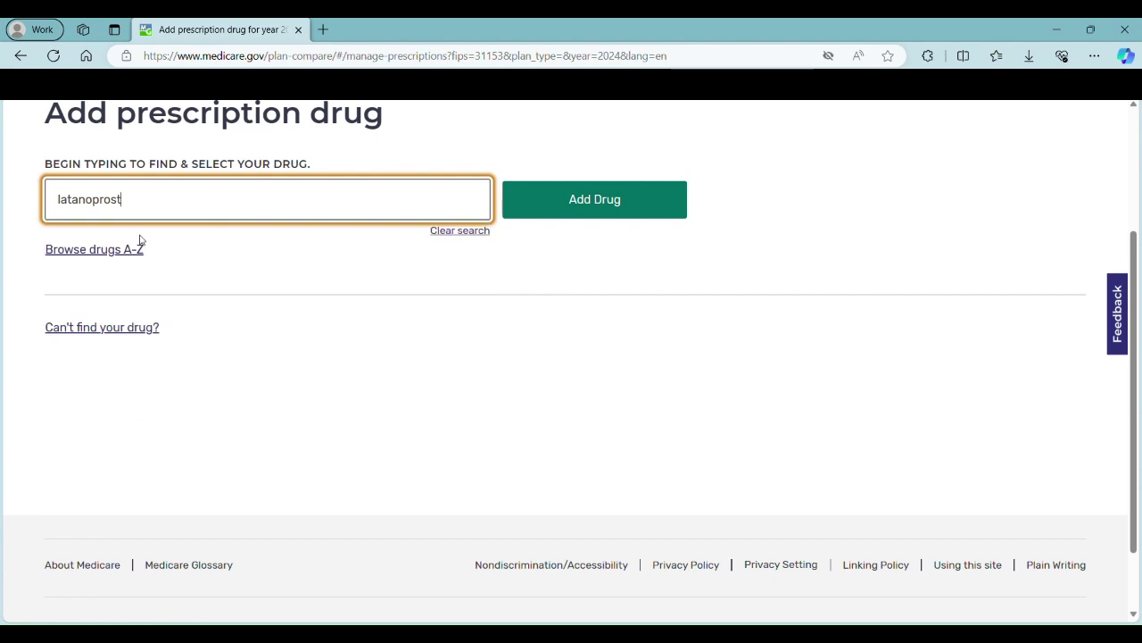
left_click(627, 218)
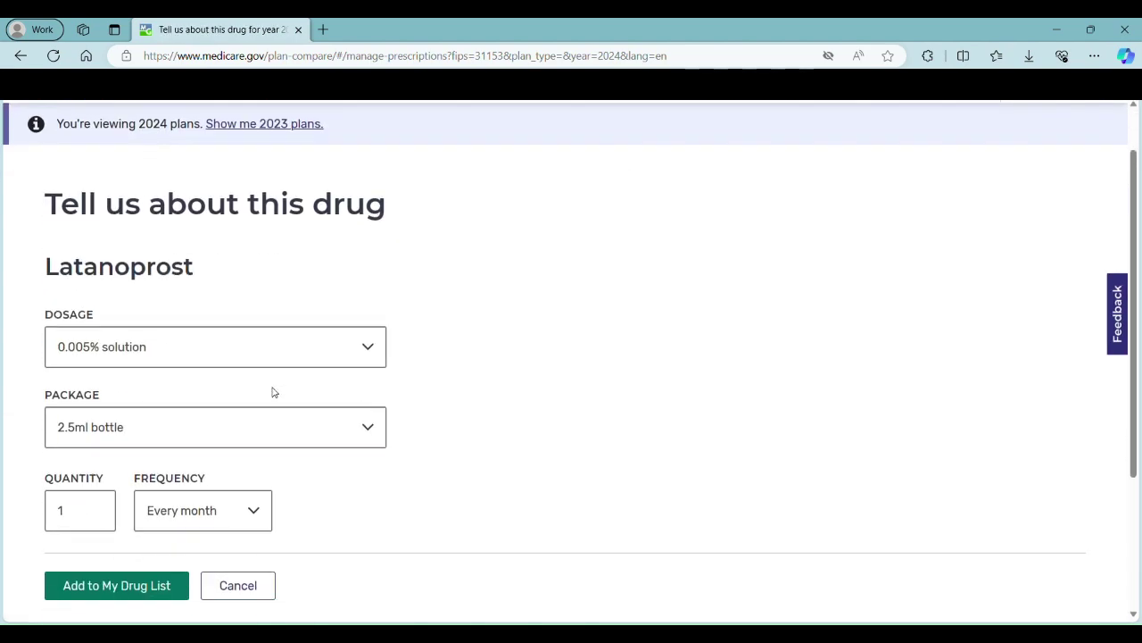
scroll(274, 393, "down", 1)
left_click(158, 490)
Step: Add metformin hydrochloride to the drug list as a 1000mg tablet, quantity 60 every month
scroll(162, 337, "down", 3)
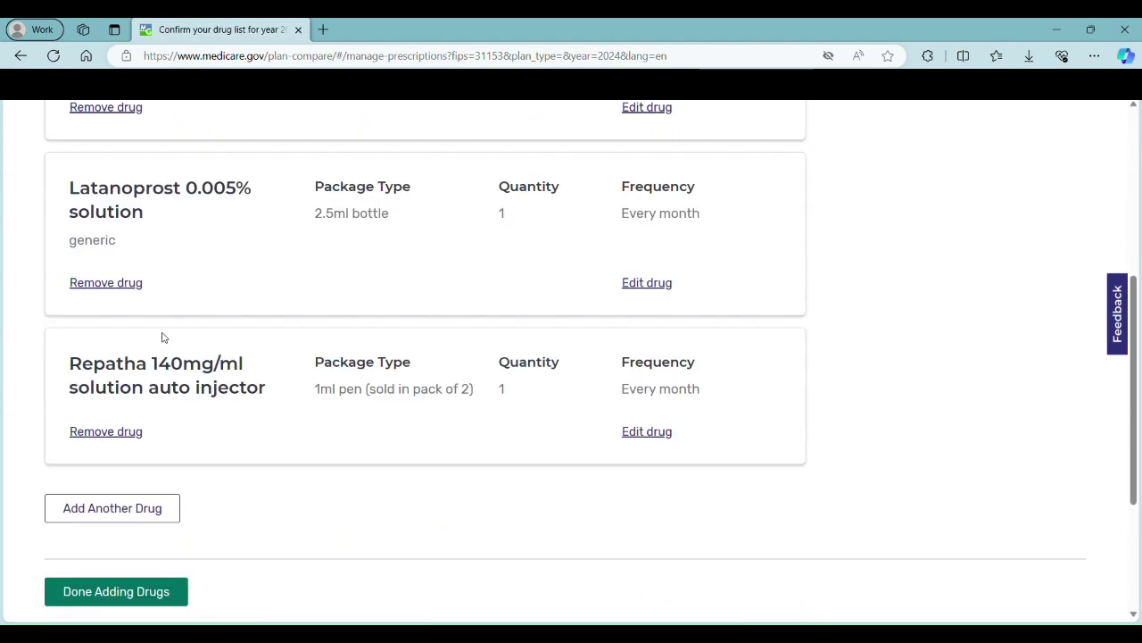
scroll(162, 337, "down", 1)
left_click(127, 425)
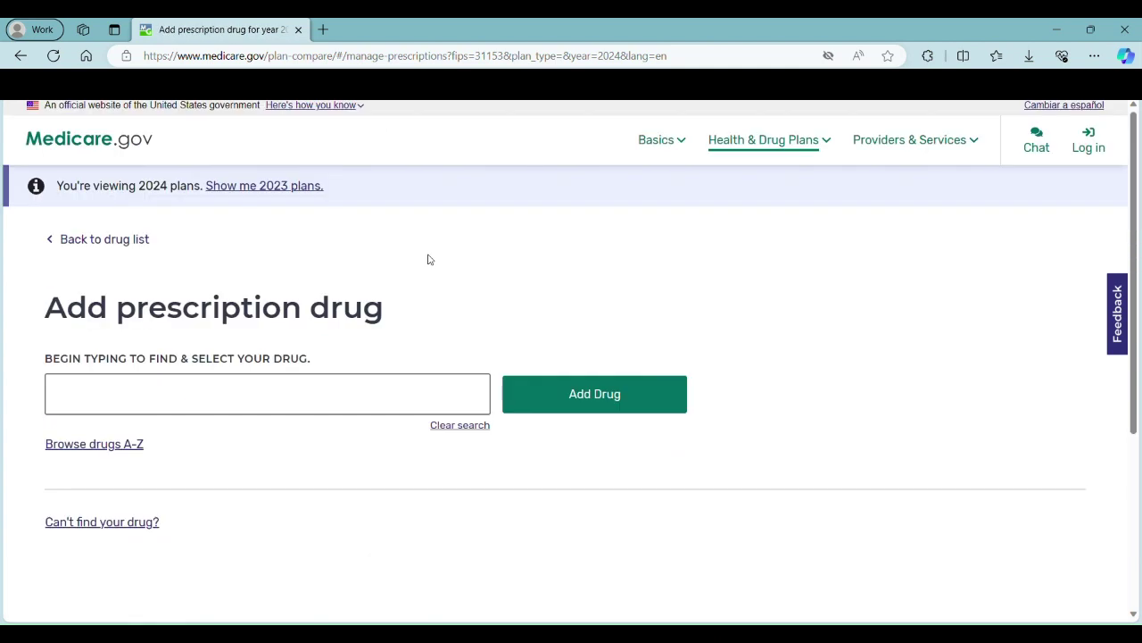
left_click(237, 383)
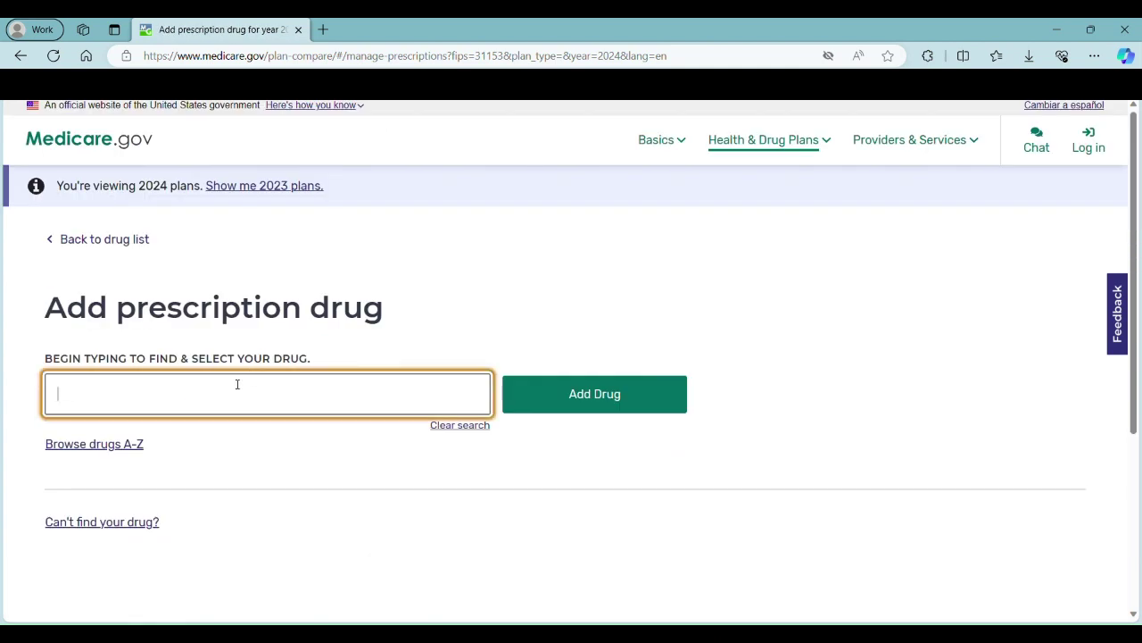
type("metformin")
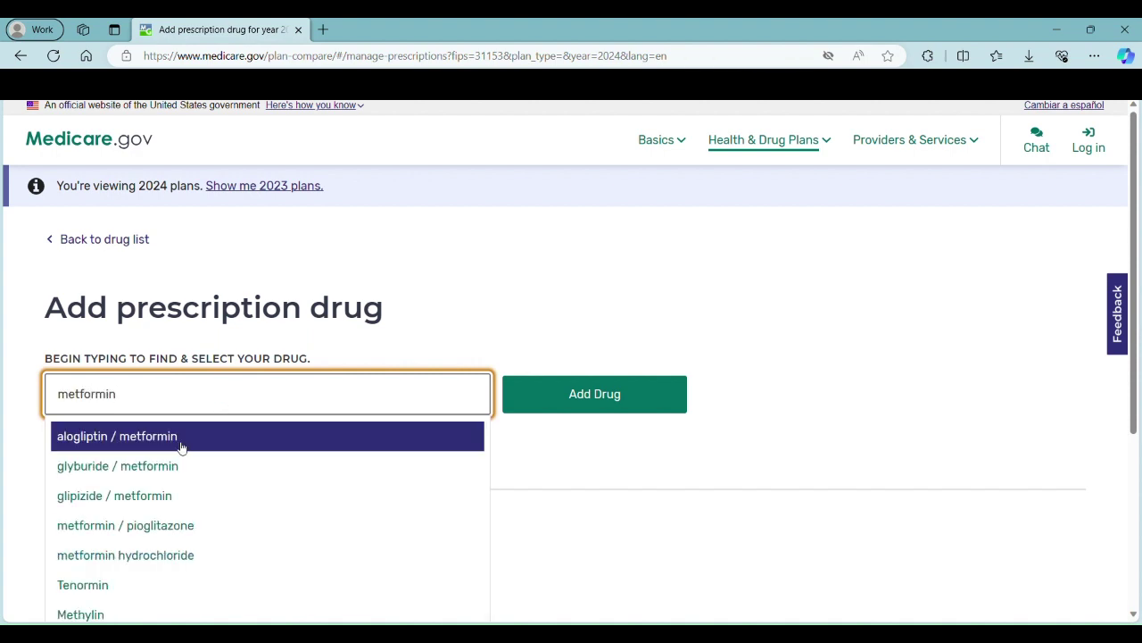
scroll(181, 446, "down", 2)
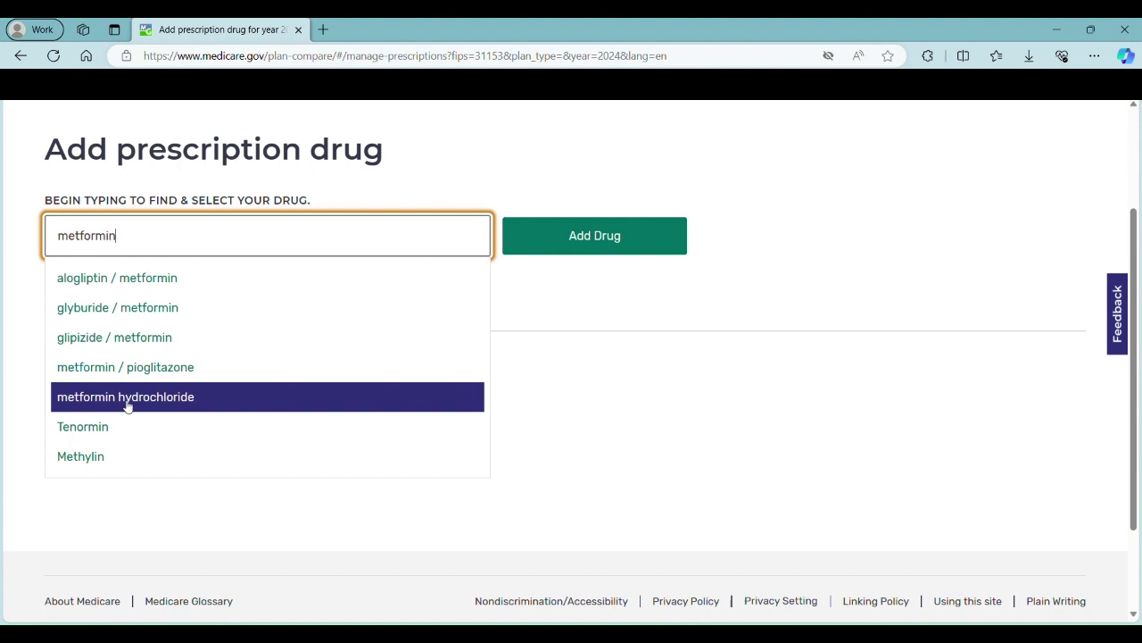
left_click(125, 411)
left_click(626, 240)
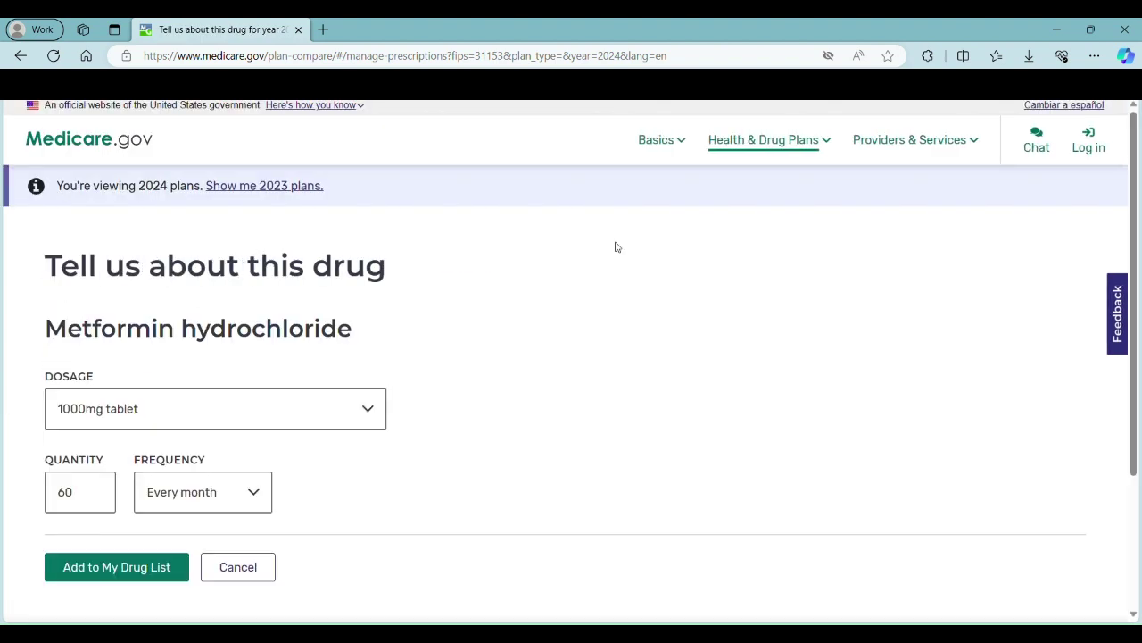
scroll(205, 434, "down", 1)
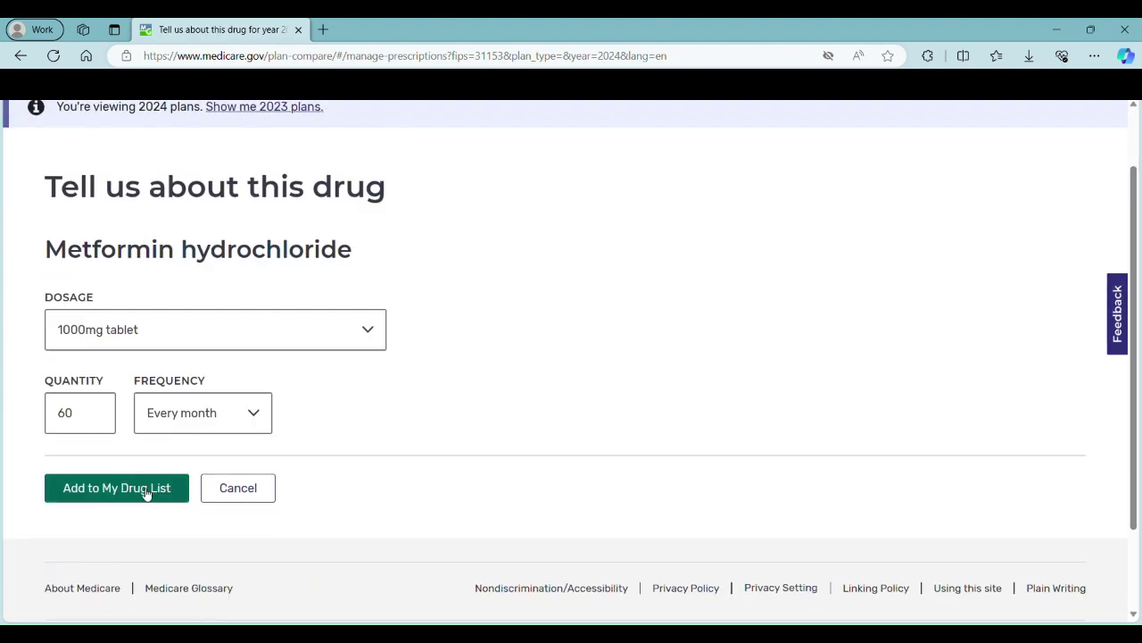
left_click(148, 489)
Step: Look up NovoLog and add its generic insulin aspart, human 100unit/ml solution pen injector, 3ml pen (sold in pack of 5), quantity 1 every month
scroll(178, 499, "down", 6)
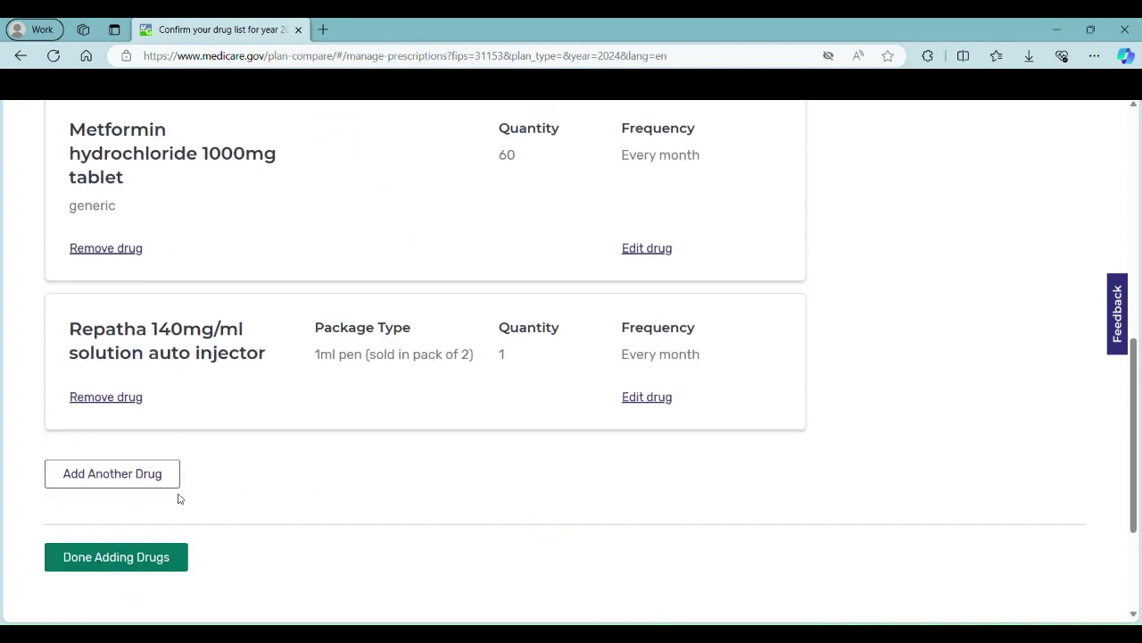
left_click(222, 399)
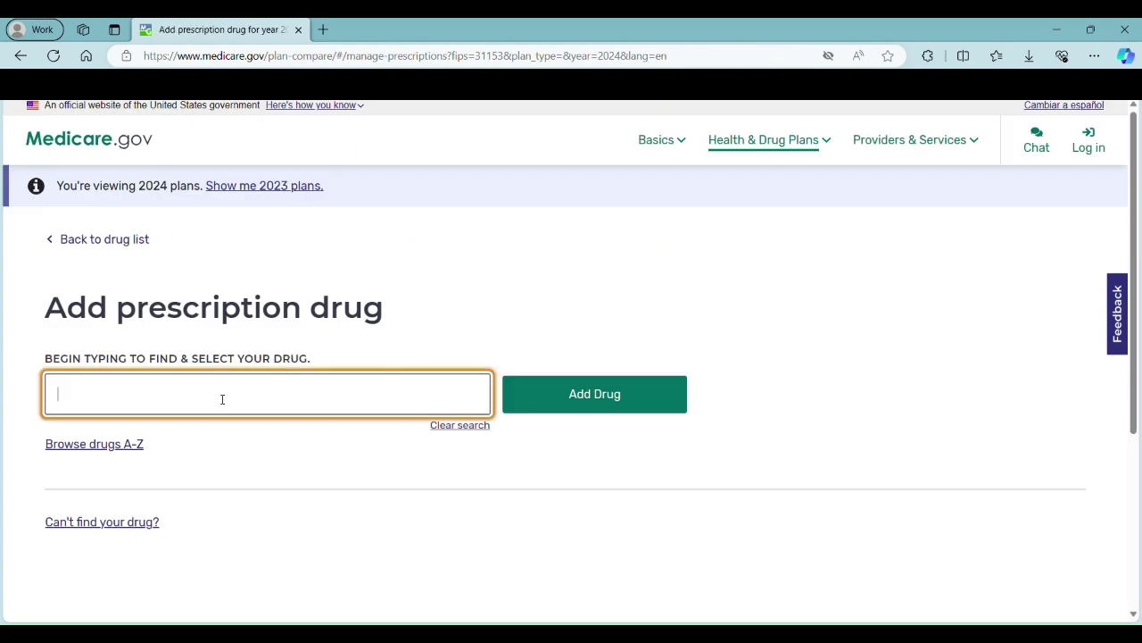
type("novolog")
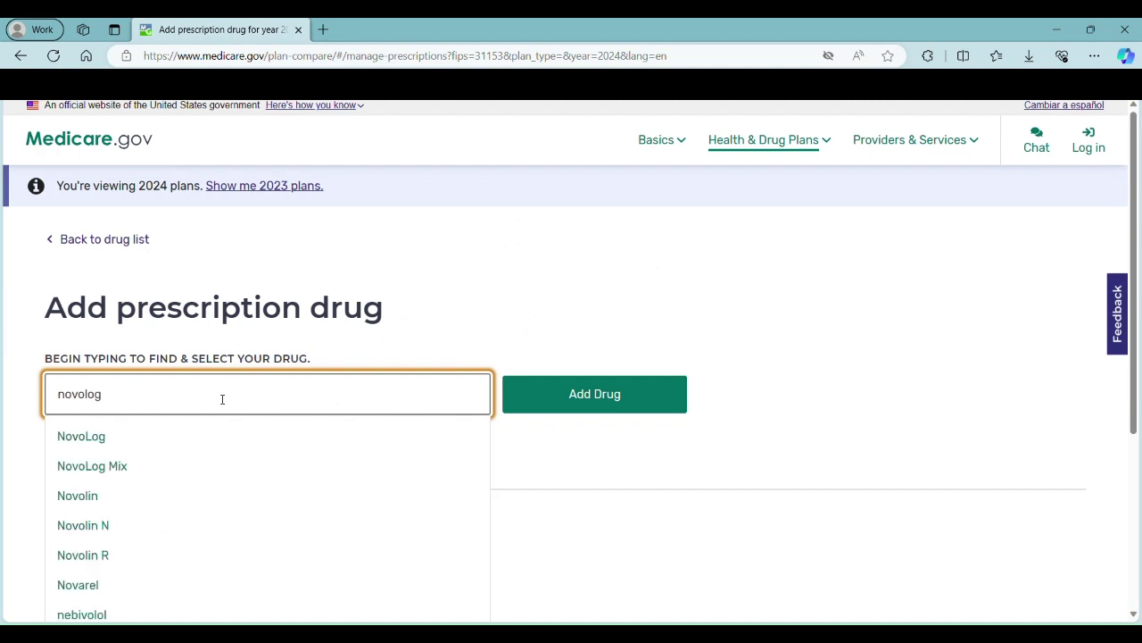
left_click(107, 436)
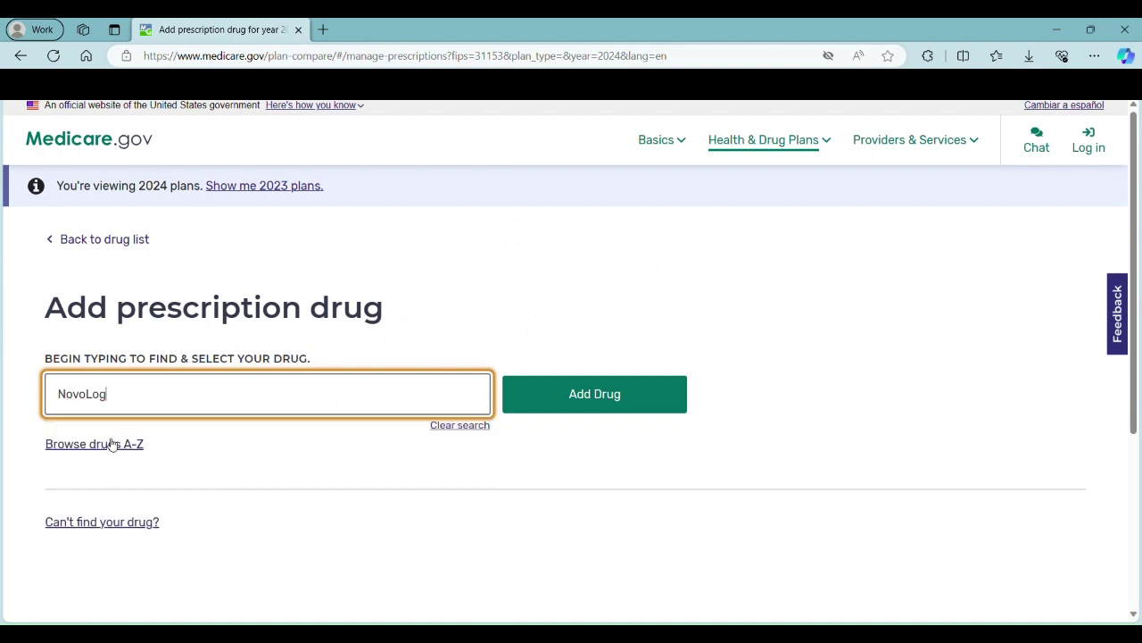
left_click(551, 406)
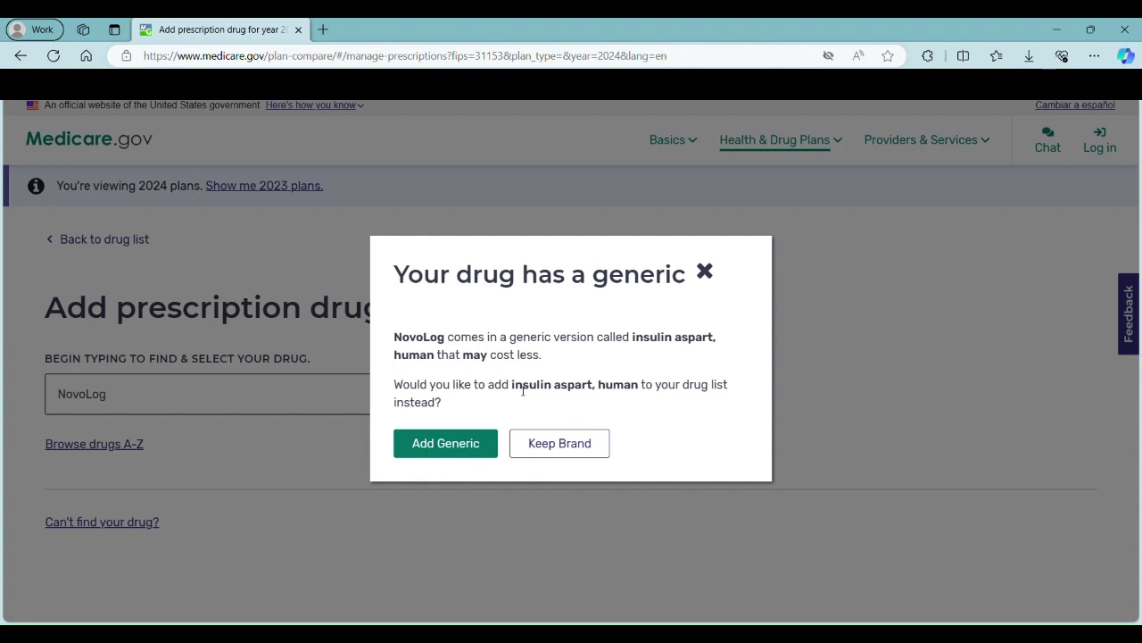
left_click(451, 449)
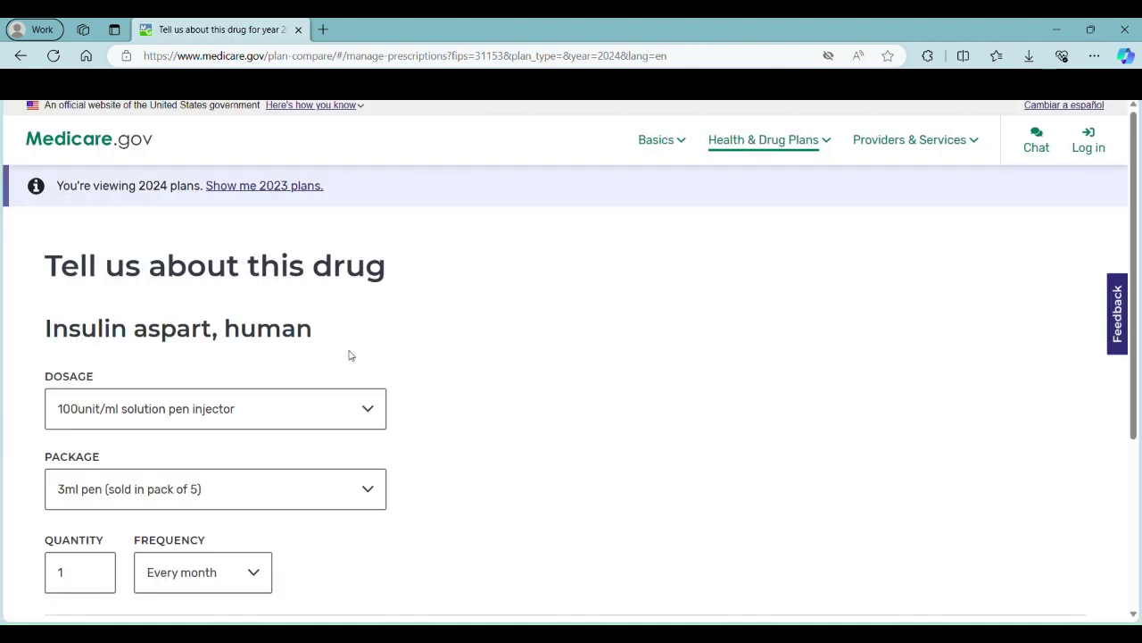
scroll(295, 322, "down", 3)
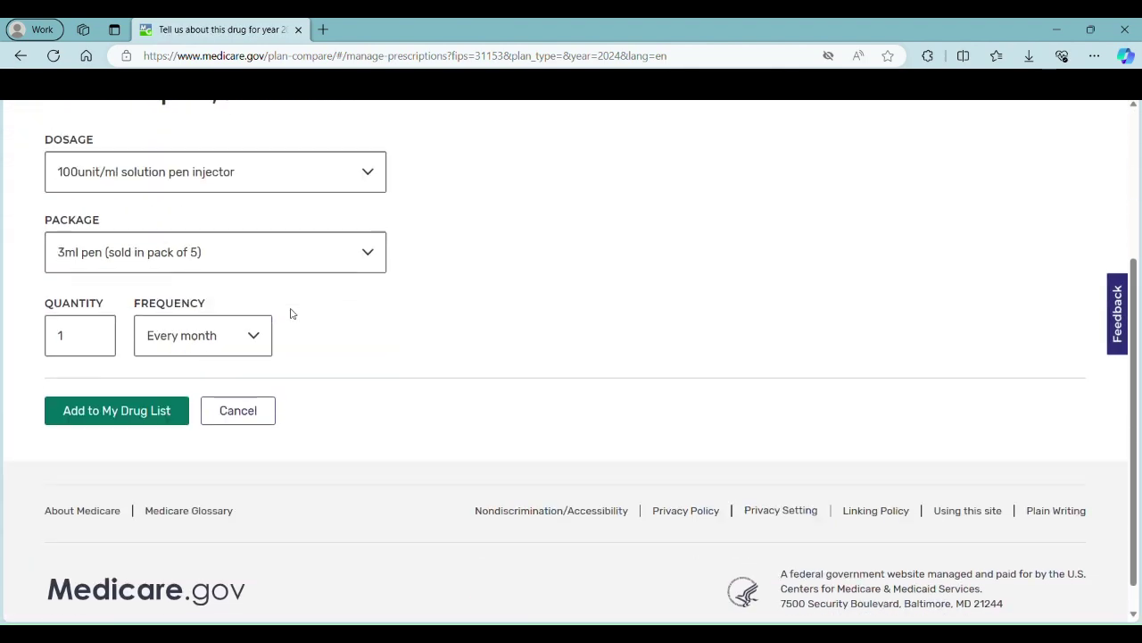
left_click(134, 415)
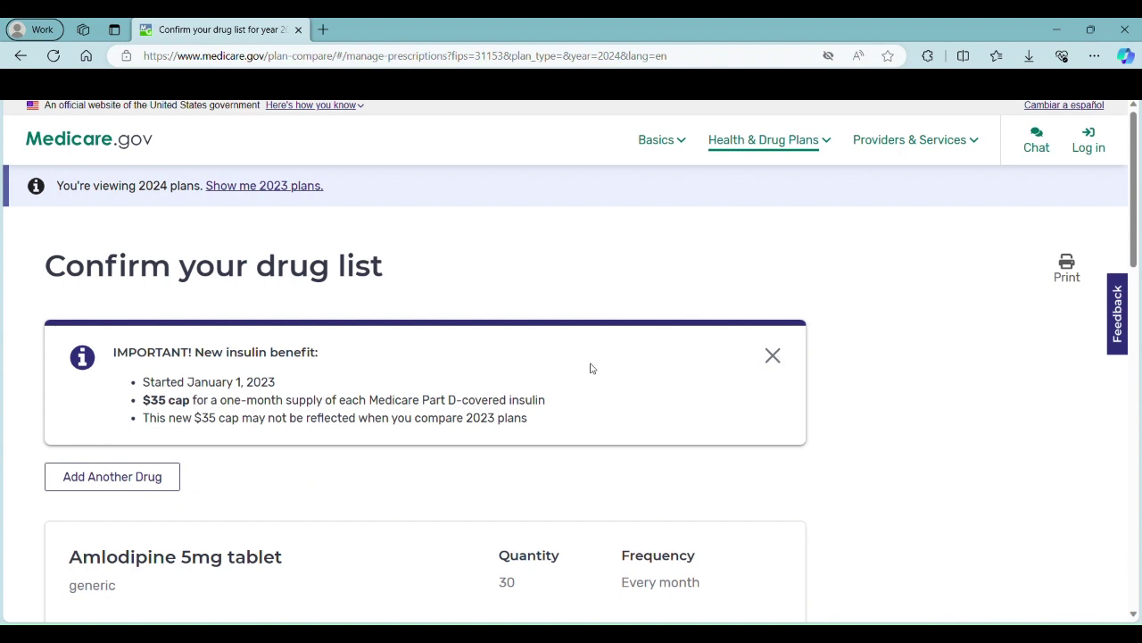
Step: Dismiss the insulin benefit notice and finish the drug list to continue to pharmacy selection
left_click(773, 357)
scroll(379, 359, "down", 9)
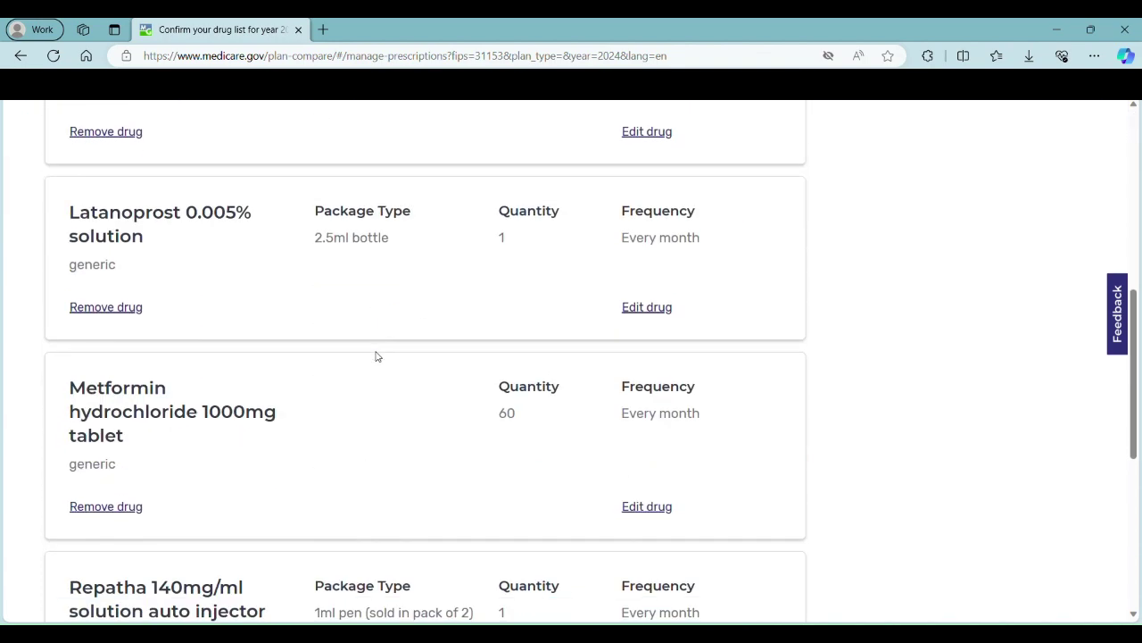
scroll(384, 357, "down", 1)
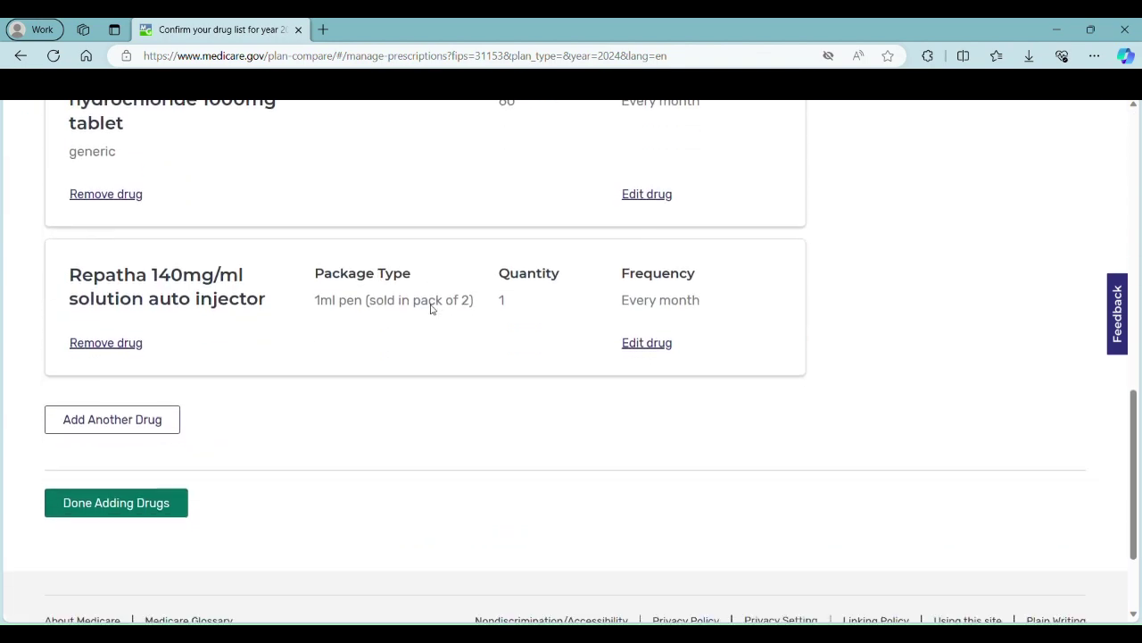
left_click(132, 508)
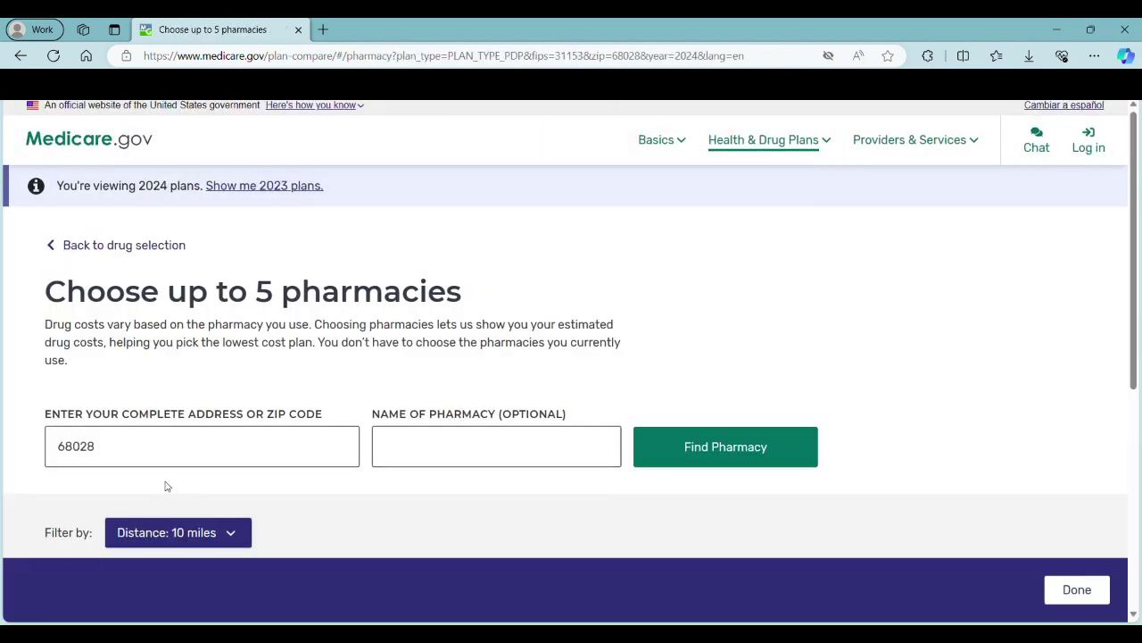
Step: Search for Walgreens pharmacies near ZIP code 68028 and add Walgreens #02472 to the selected pharmacies
left_click(440, 457)
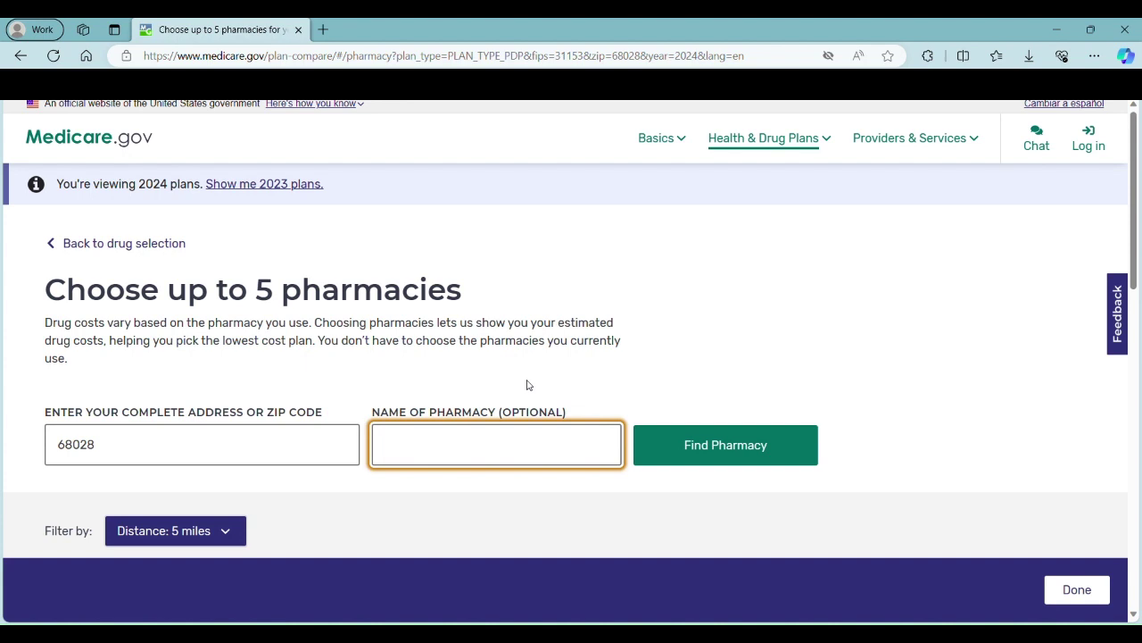
type("cvs")
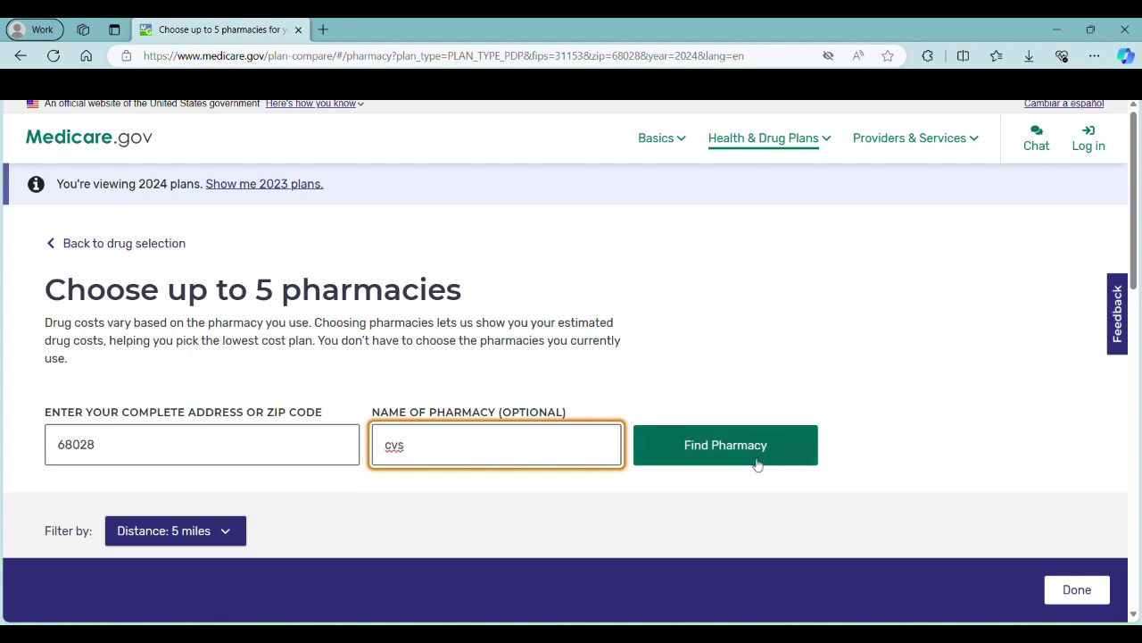
left_click_drag(404, 452, 346, 451)
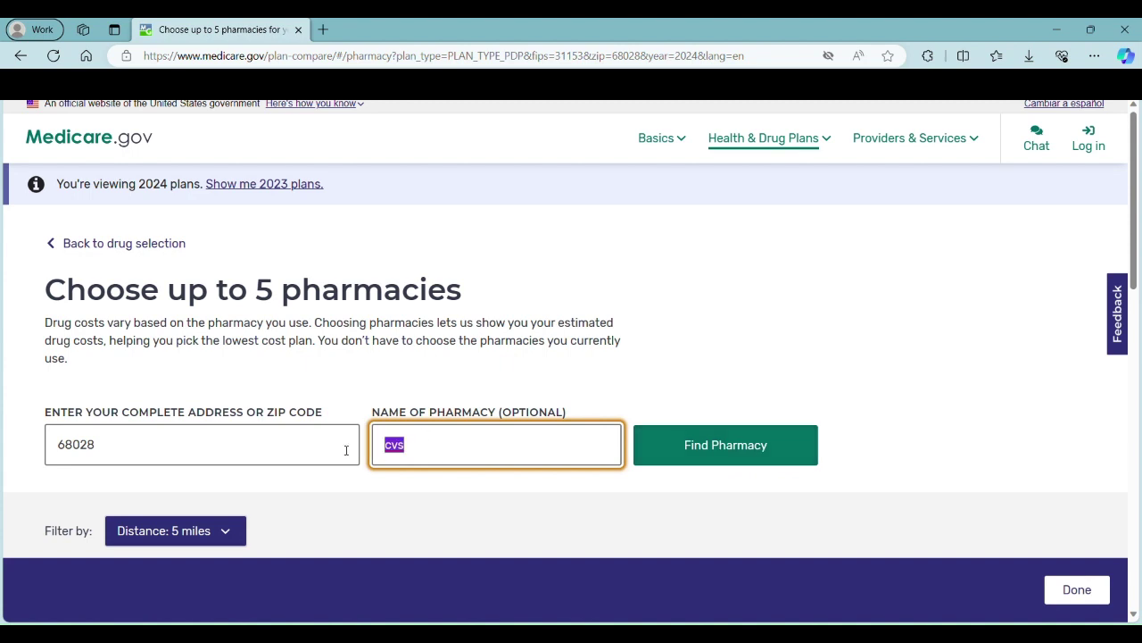
type("walgreens")
left_click(733, 447)
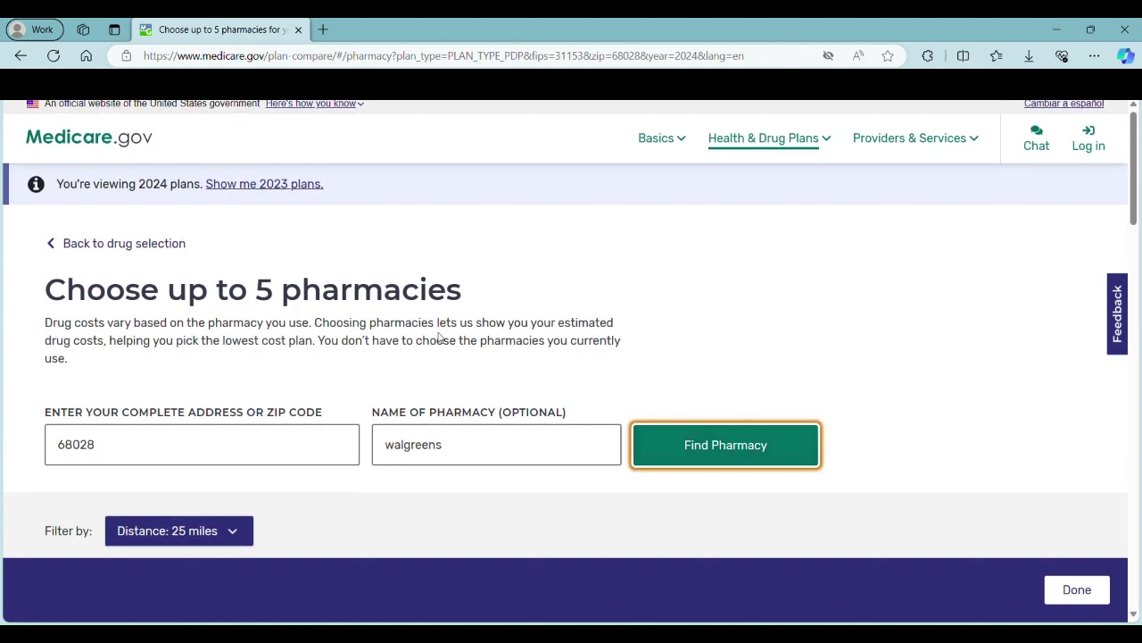
left_click(714, 450)
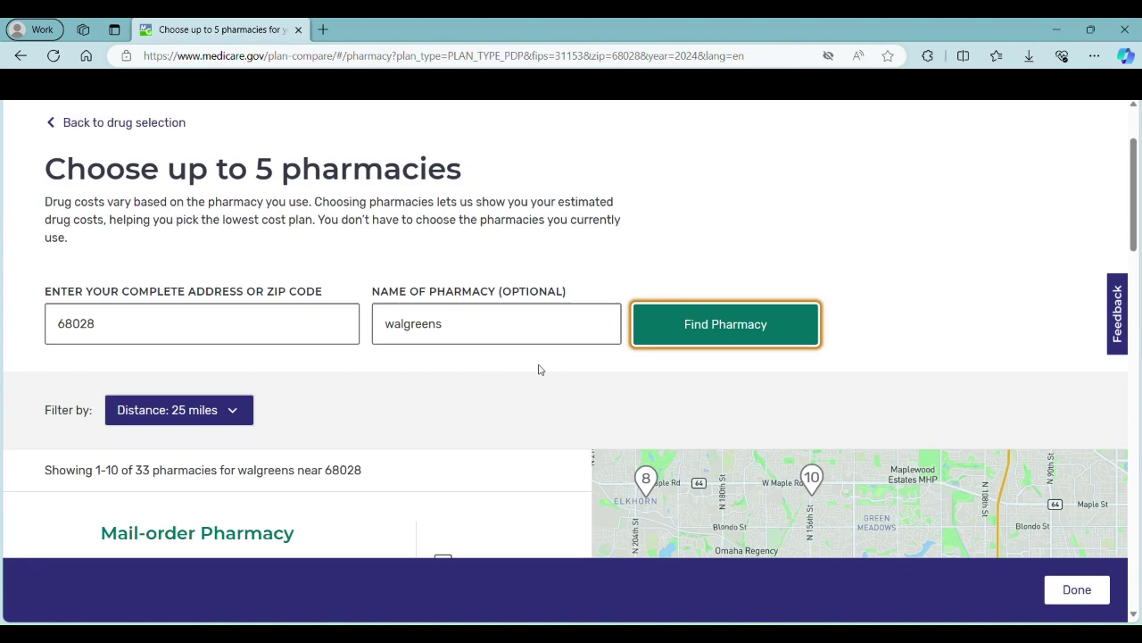
scroll(538, 370, "down", 7)
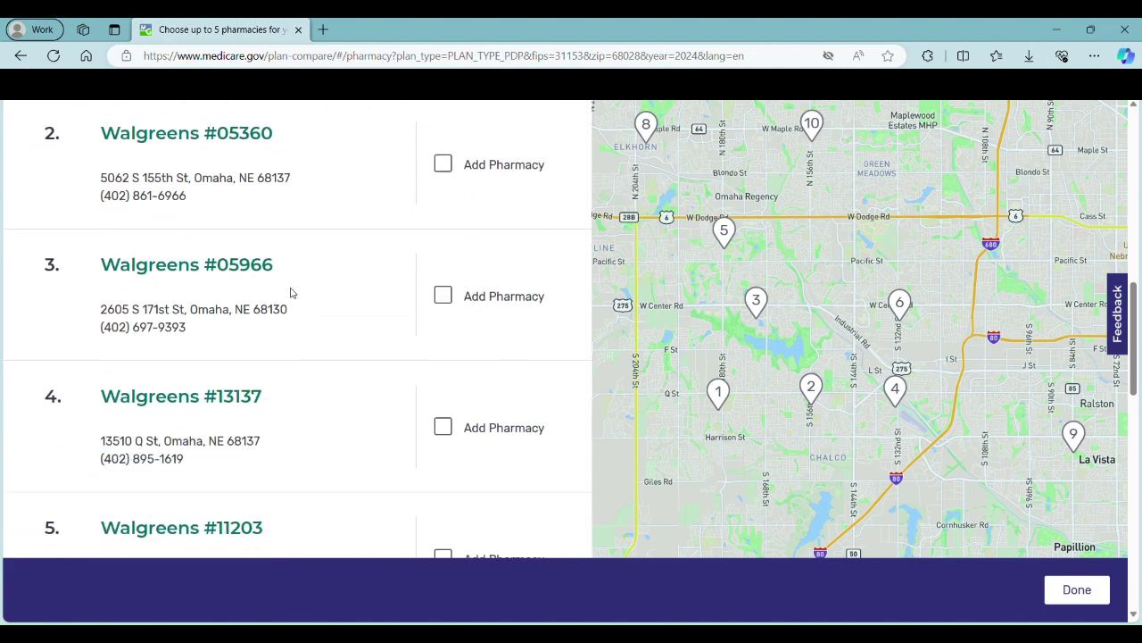
scroll(290, 293, "up", 4)
scroll(290, 292, "down", 1)
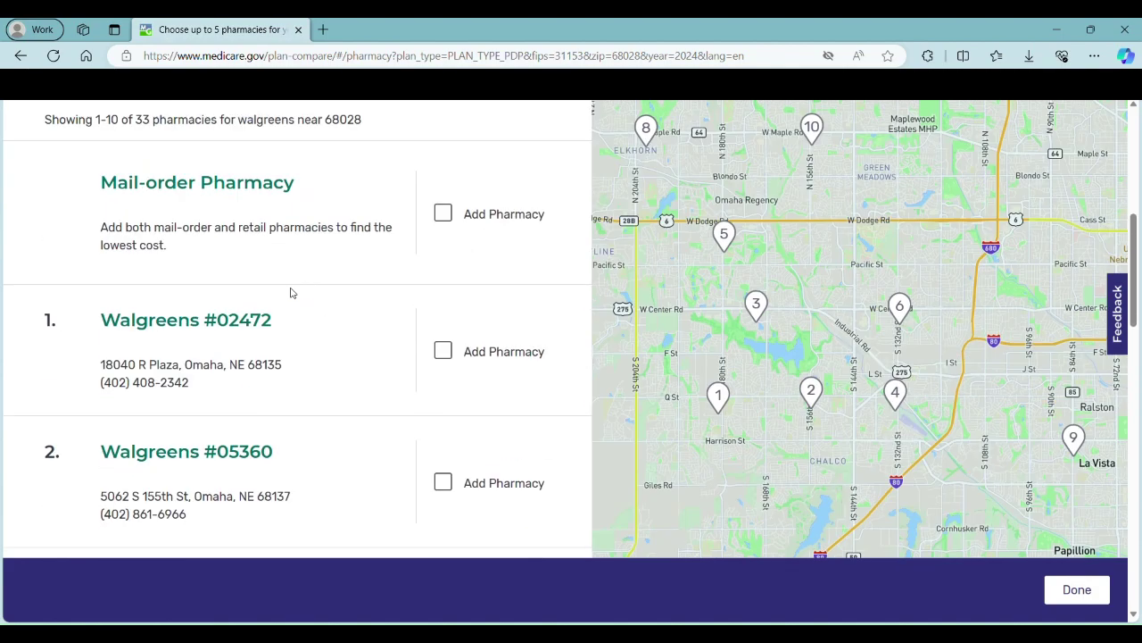
left_click(444, 353)
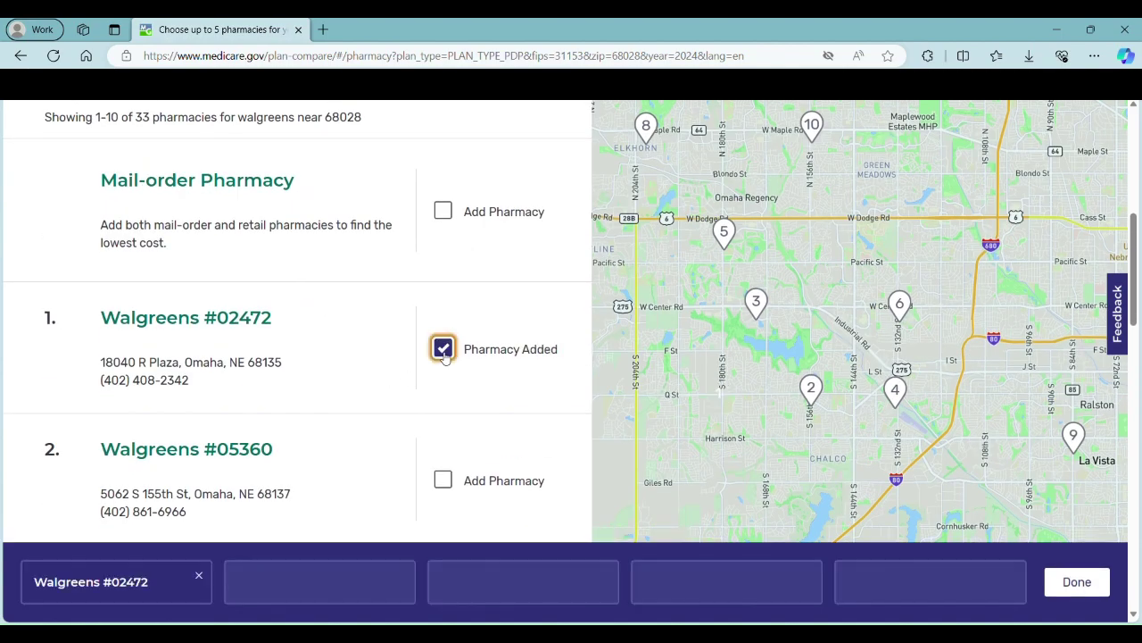
Step: Search for CVS pharmacies near the same ZIP code and add CVS Pharmacy #02931 to the selection
scroll(443, 355, "up", 5)
left_click_drag(446, 444, 365, 442)
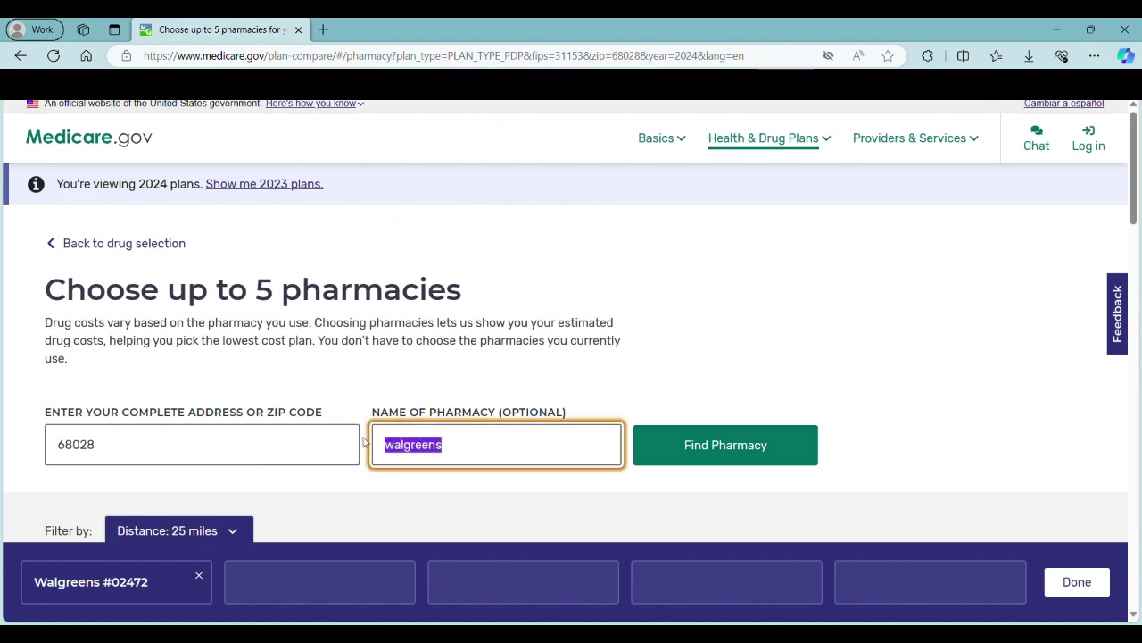
type("cvs")
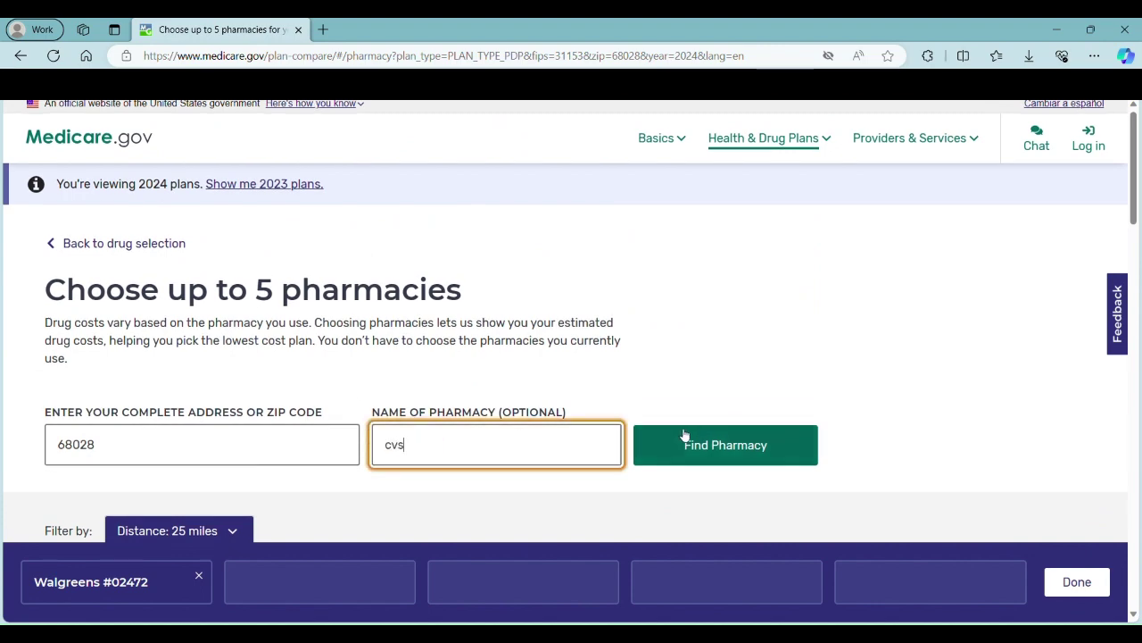
left_click(690, 437)
scroll(571, 370, "down", 5)
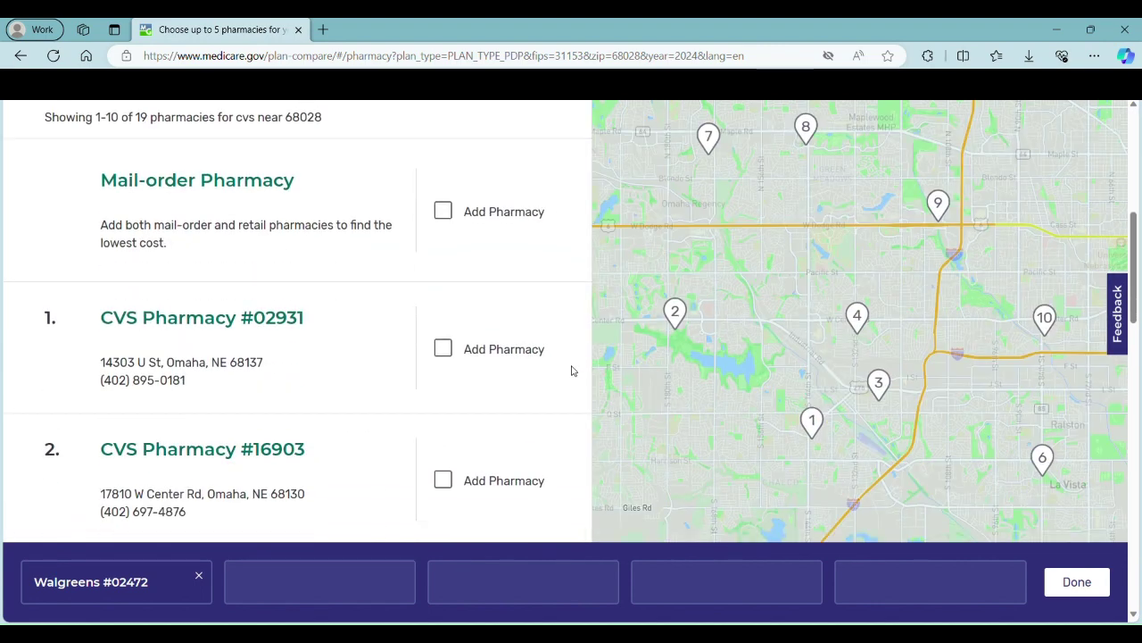
left_click(442, 352)
Step: Finish the pharmacy selection and review the first plan in the drug plan results
scroll(457, 350, "down", 5)
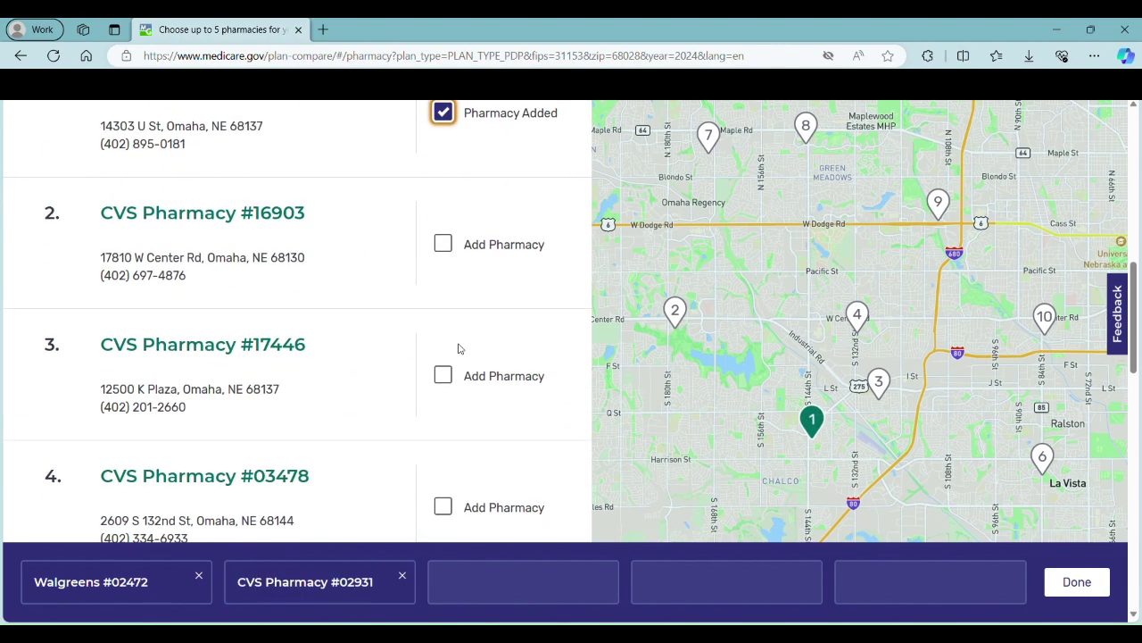
scroll(459, 348, "down", 2)
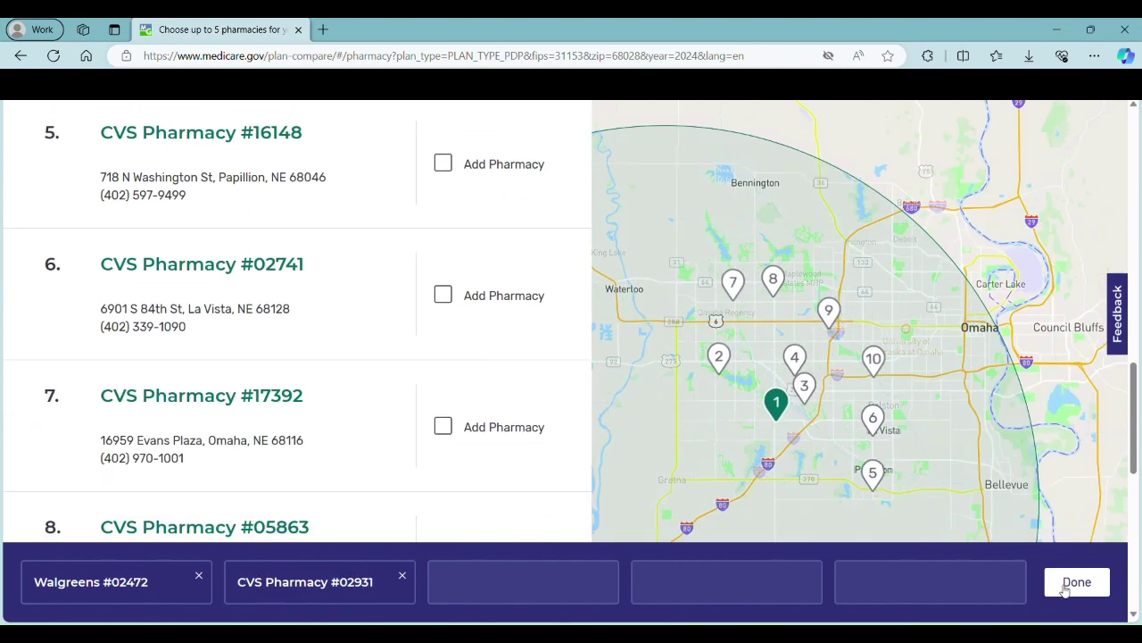
left_click(1079, 584)
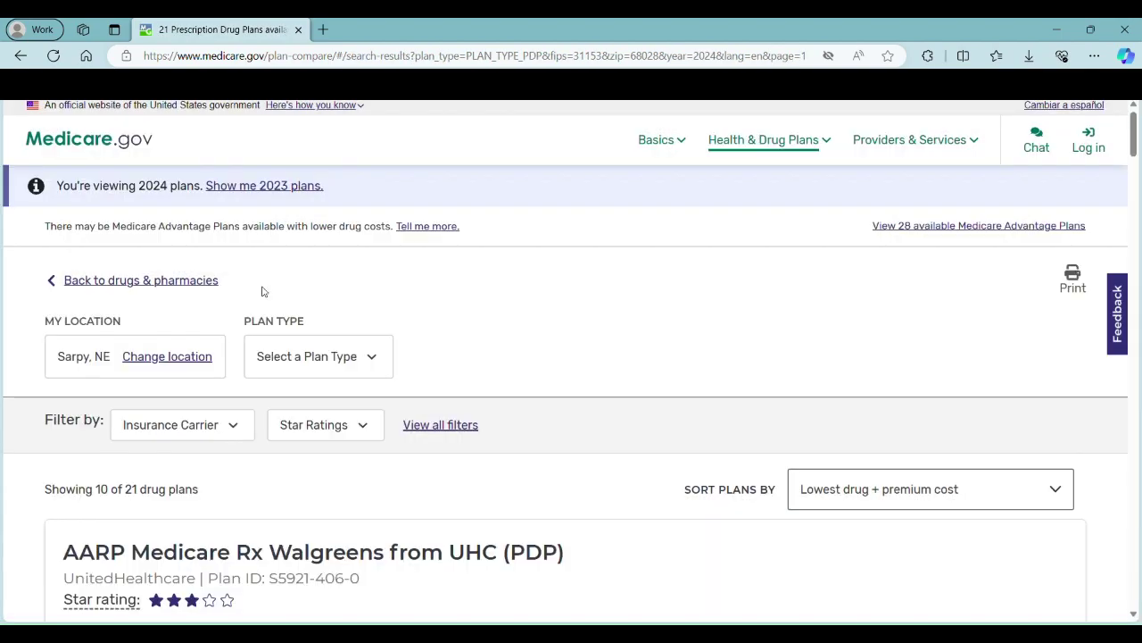
scroll(585, 276, "down", 3)
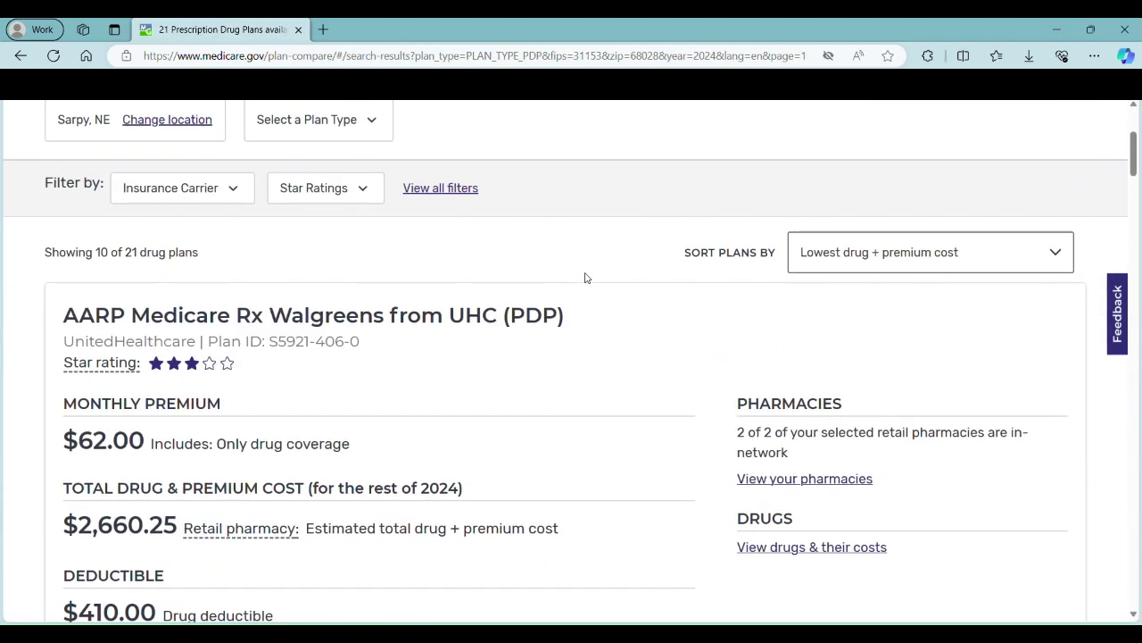
scroll(482, 231, "down", 1)
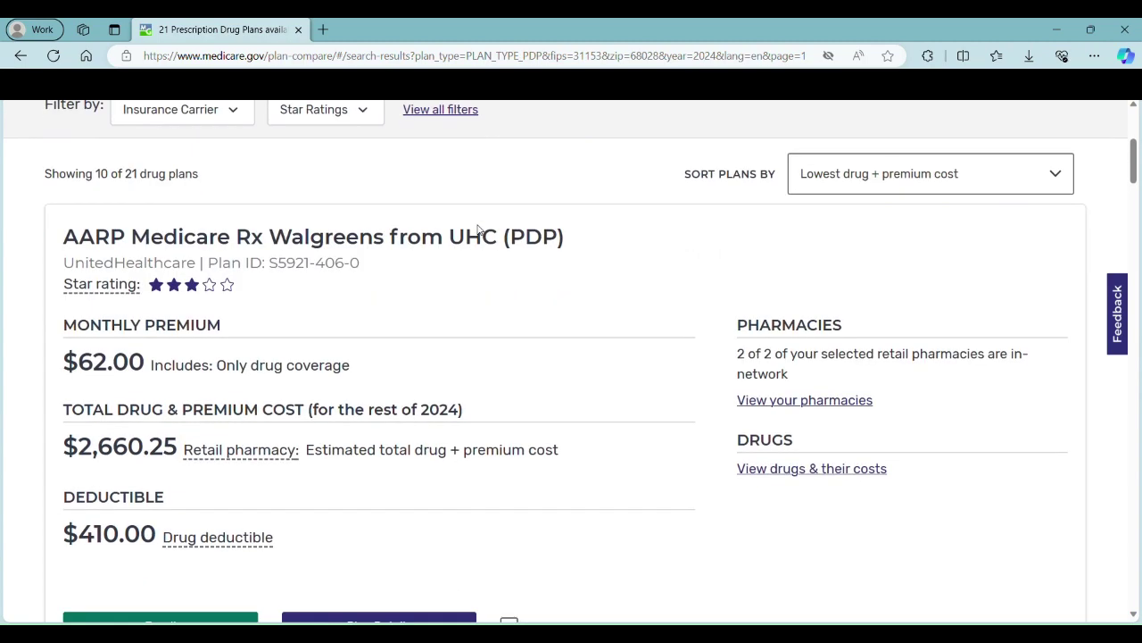
scroll(482, 232, "up", 1)
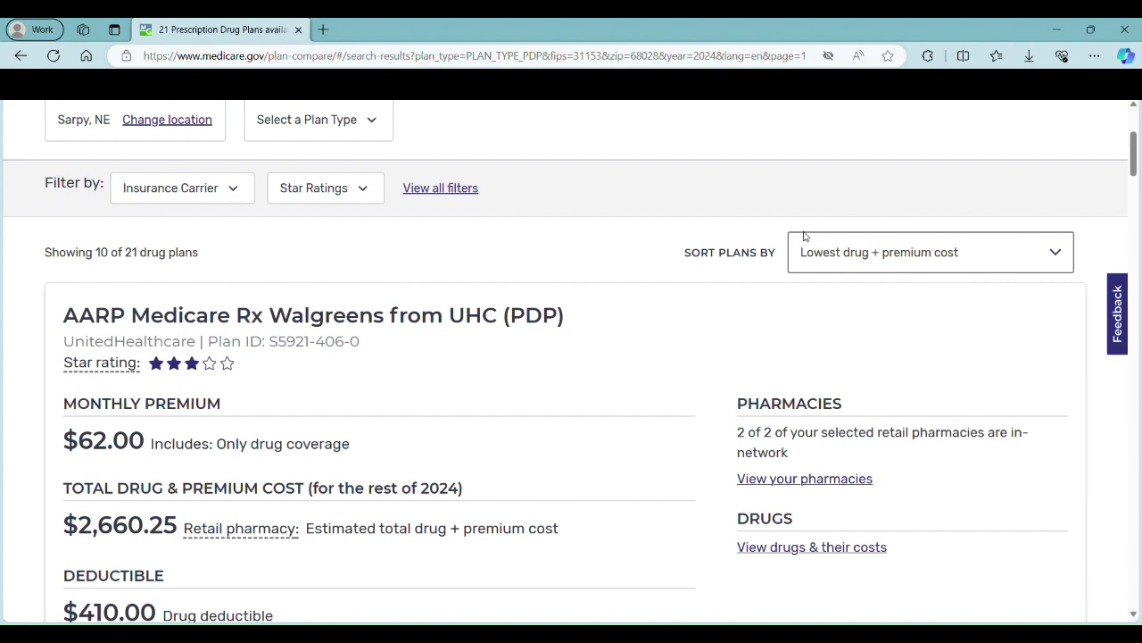
Step: Review the monthly premium, total cost, deductible and pharmacy details of the AARP Medicare Rx Walgreens plan in the results
scroll(542, 256, "up", 2)
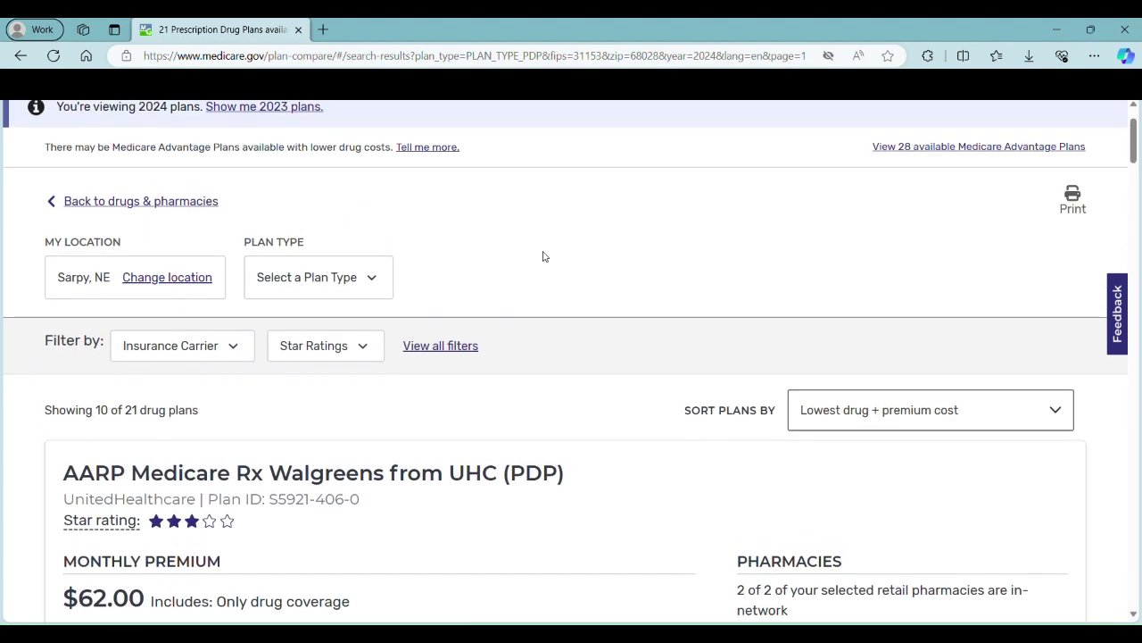
scroll(543, 256, "down", 3)
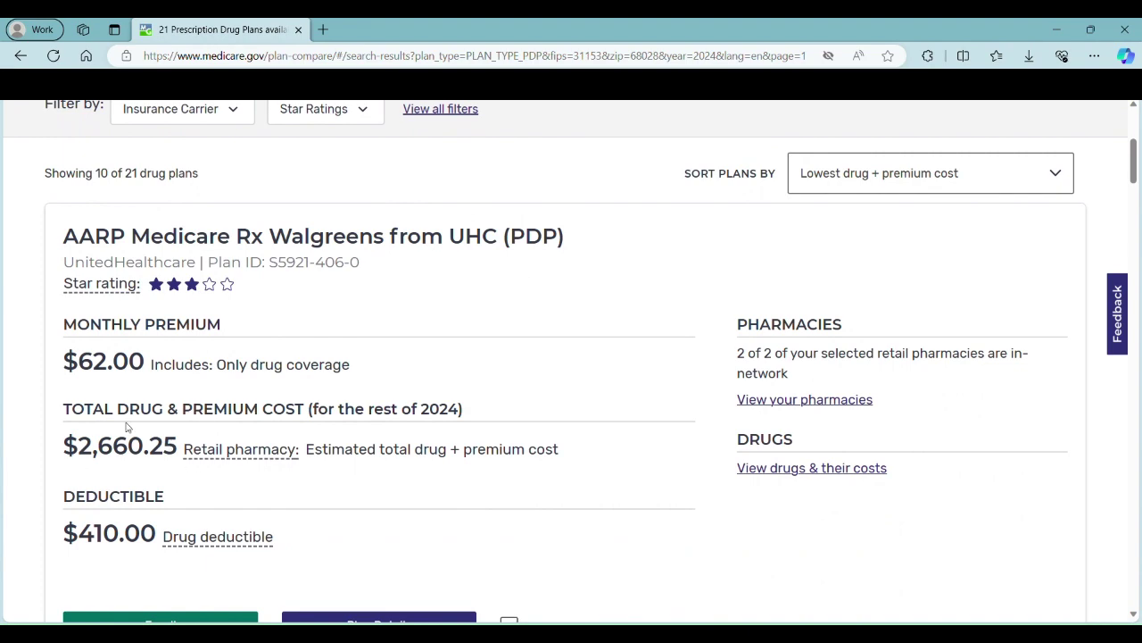
scroll(226, 378, "up", 3)
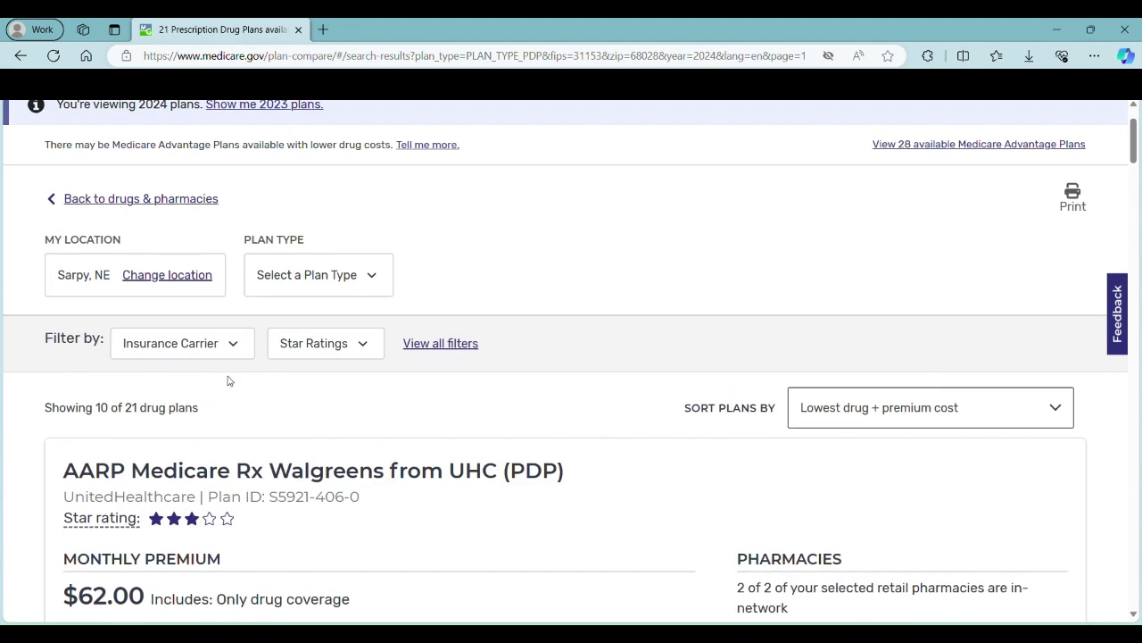
scroll(227, 381, "down", 1)
scroll(227, 381, "down", 2)
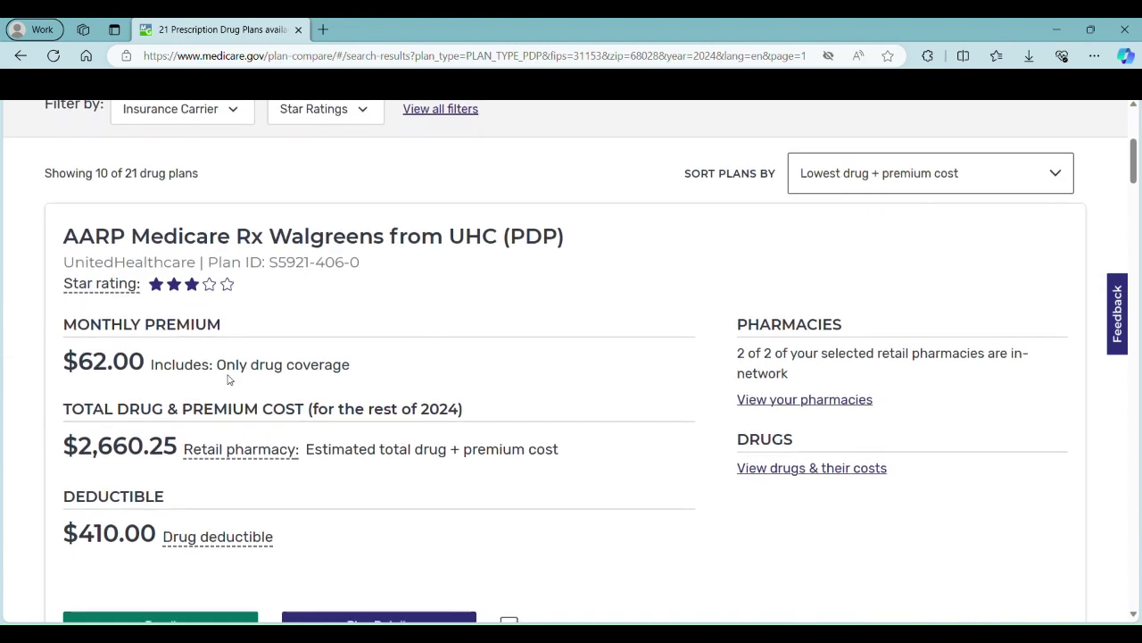
scroll(512, 354, "down", 1)
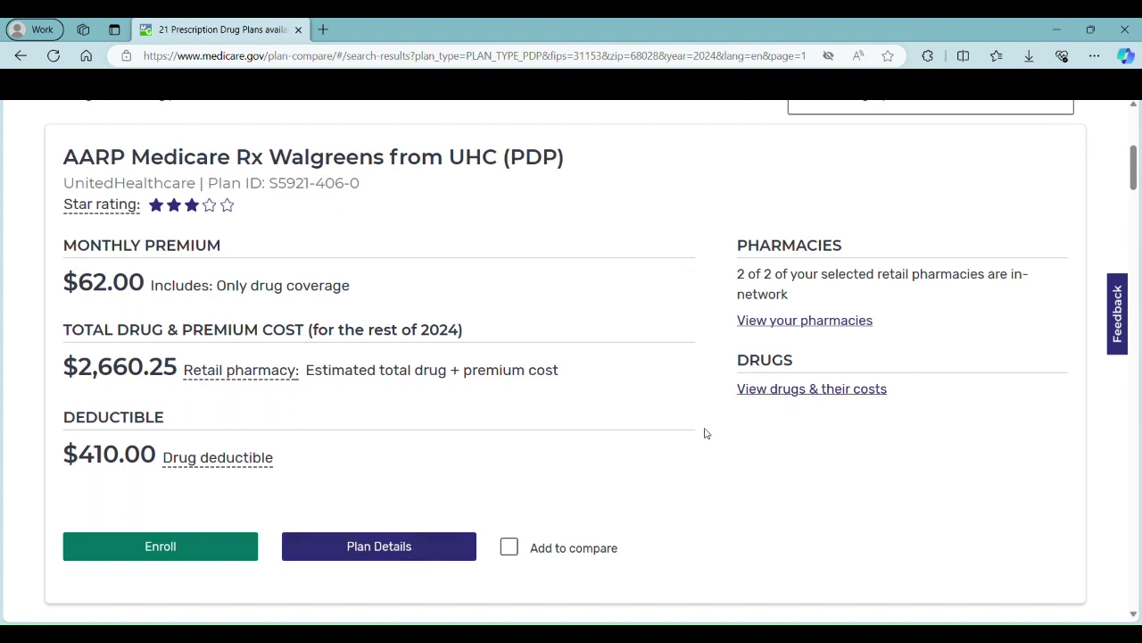
Step: Open the AARP Medicare Rx Walgreens plan's drugs and costs and review pharmacy network status and yearly drug costs
left_click(832, 393)
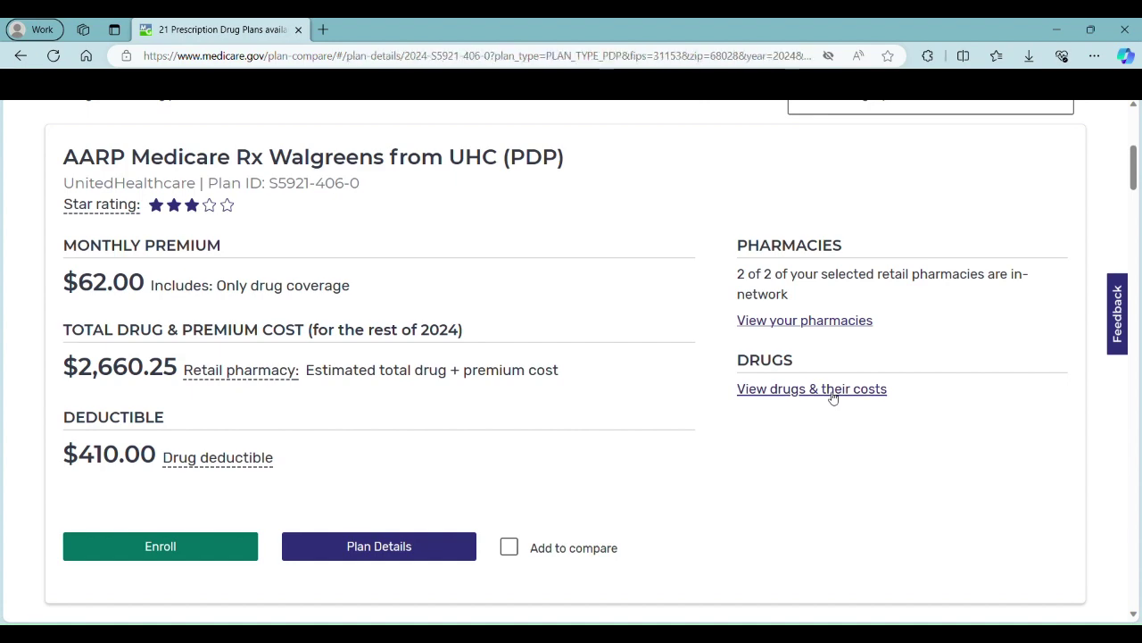
scroll(413, 378, "down", 2)
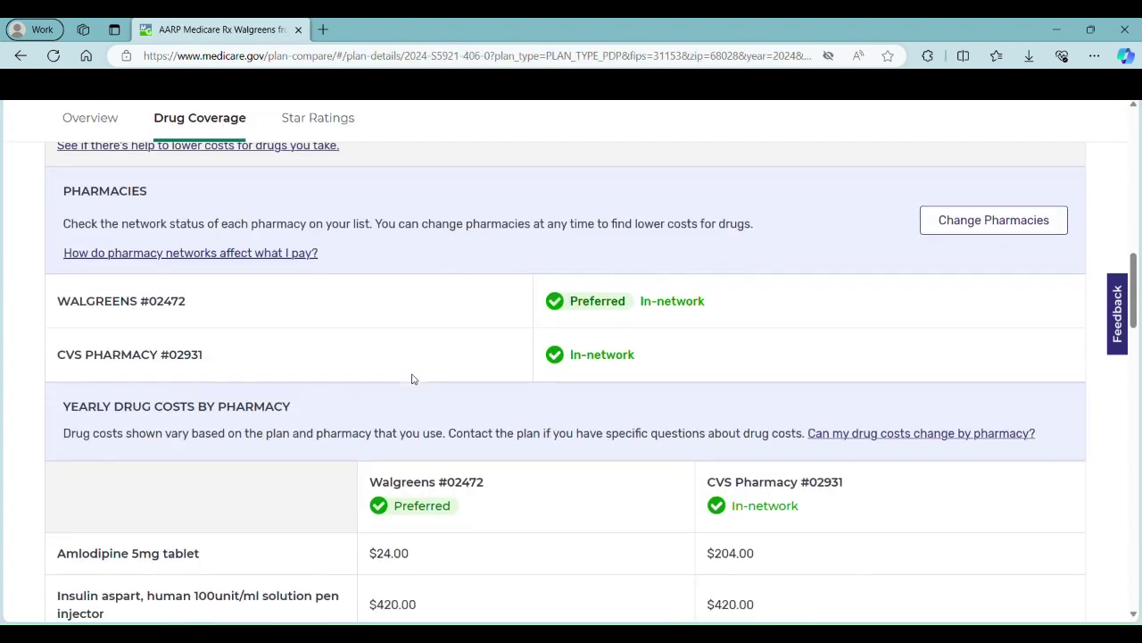
scroll(412, 378, "down", 2)
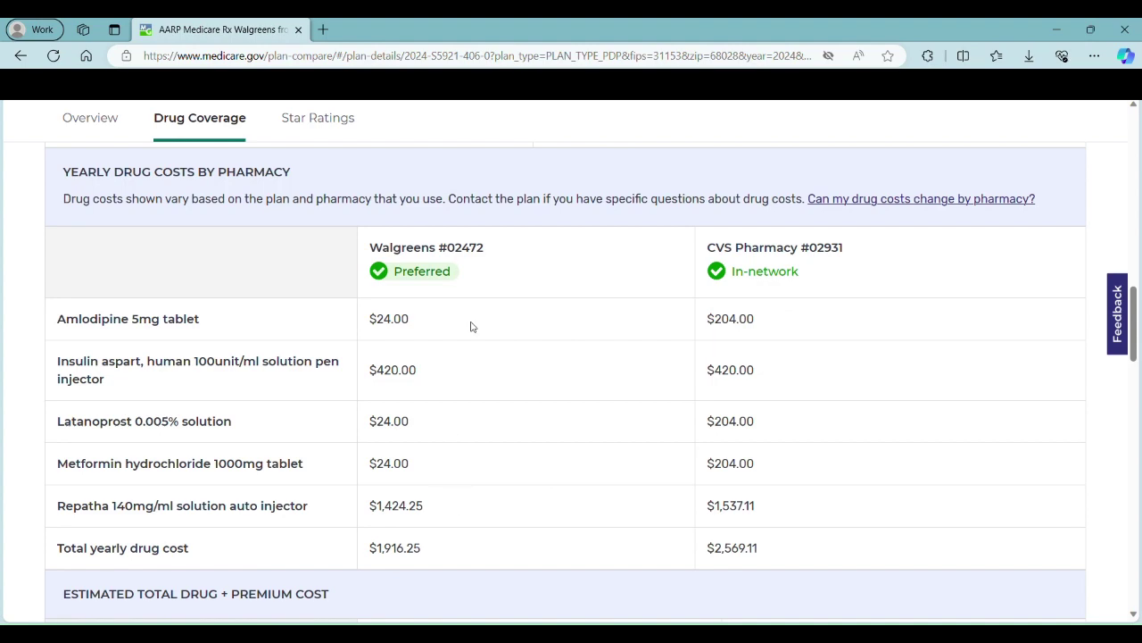
scroll(470, 324, "up", 4)
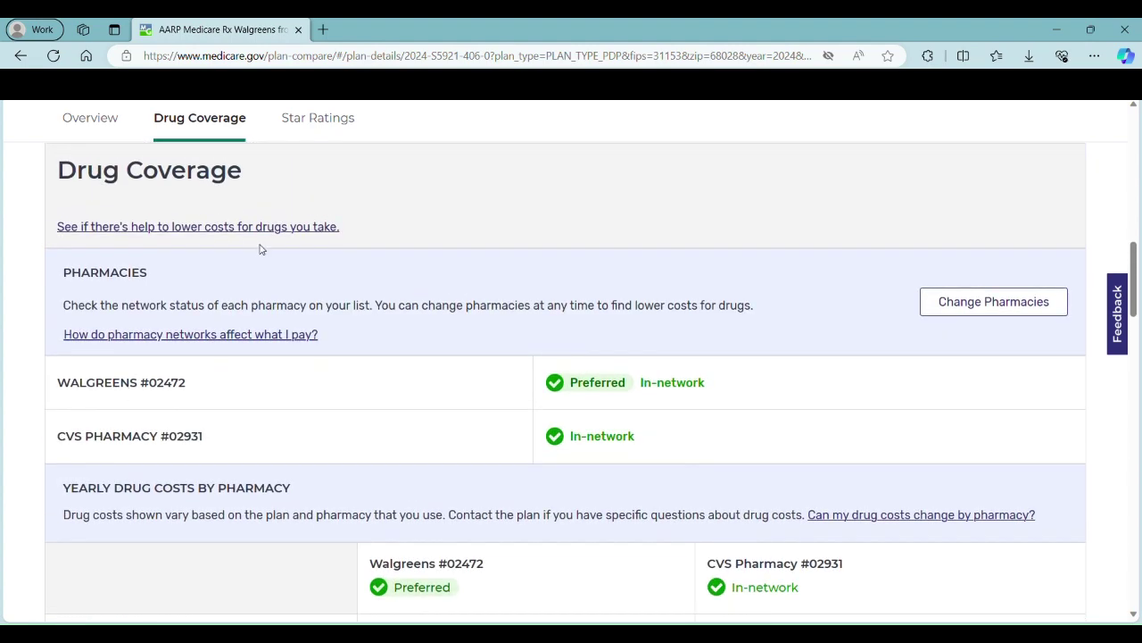
scroll(254, 214, "up", 4)
scroll(203, 215, "up", 7)
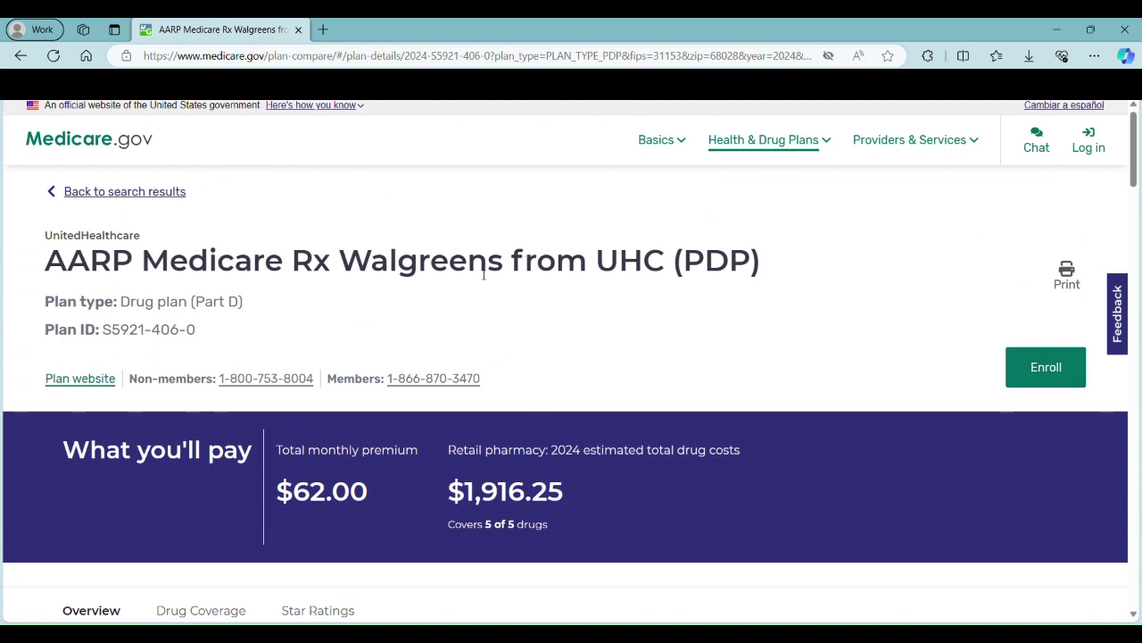
Step: Examine the plan's estimated total monthly drug costs from January to December at Walgreens #02472 and CVS Pharmacy #02931
scroll(525, 318, "down", 10)
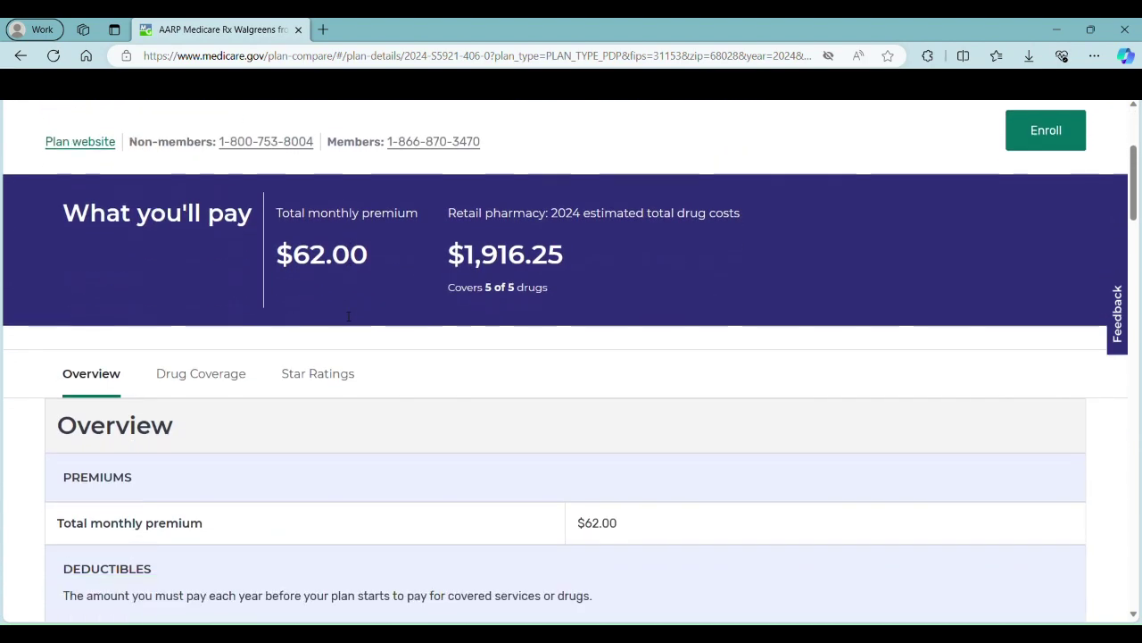
scroll(343, 315, "down", 12)
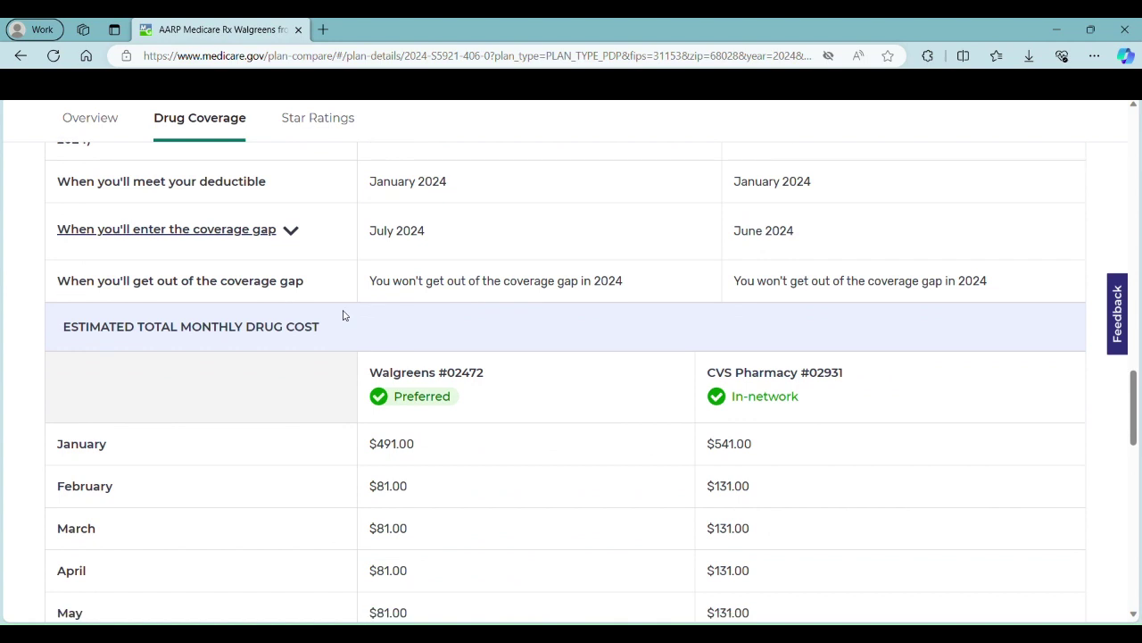
scroll(343, 315, "up", 1)
scroll(344, 315, "down", 3)
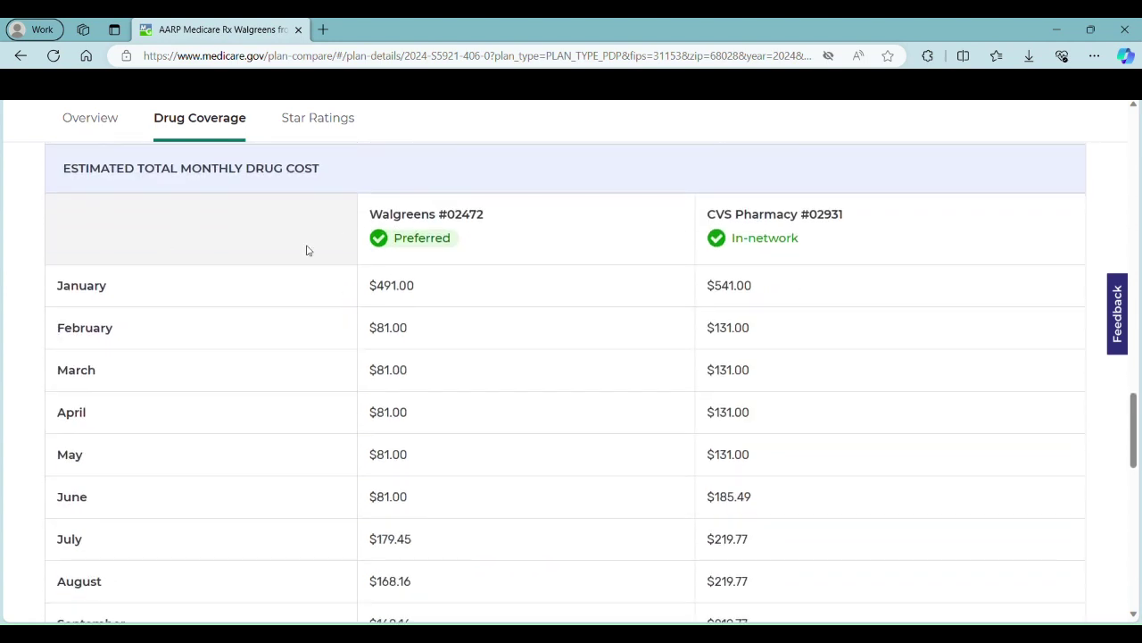
scroll(421, 283, "down", 1)
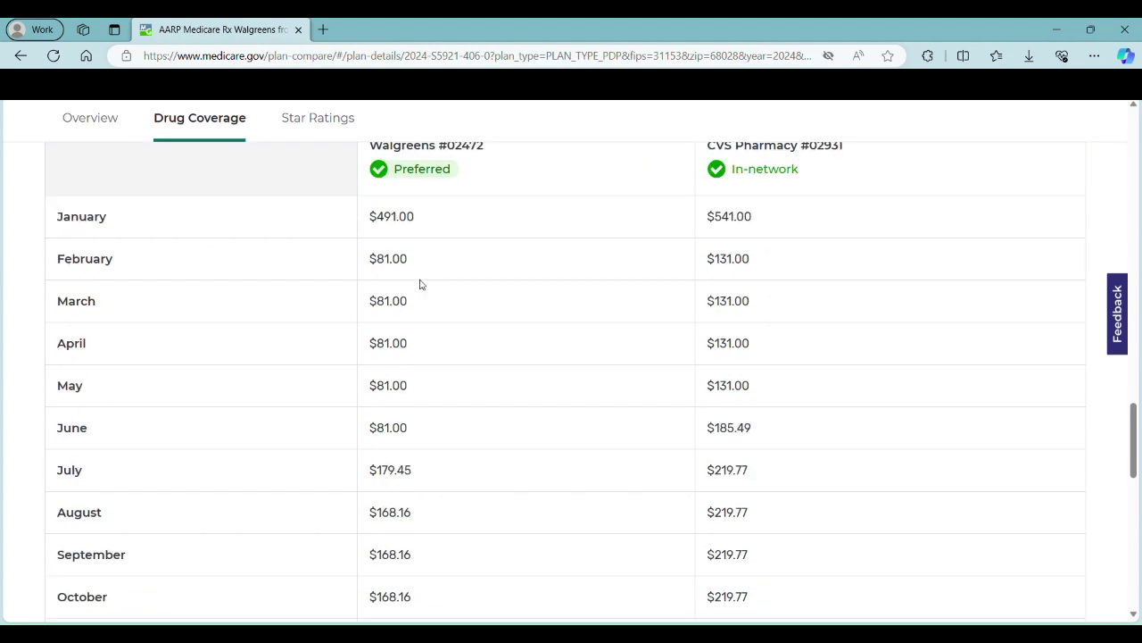
scroll(420, 283, "up", 1)
scroll(420, 284, "down", 1)
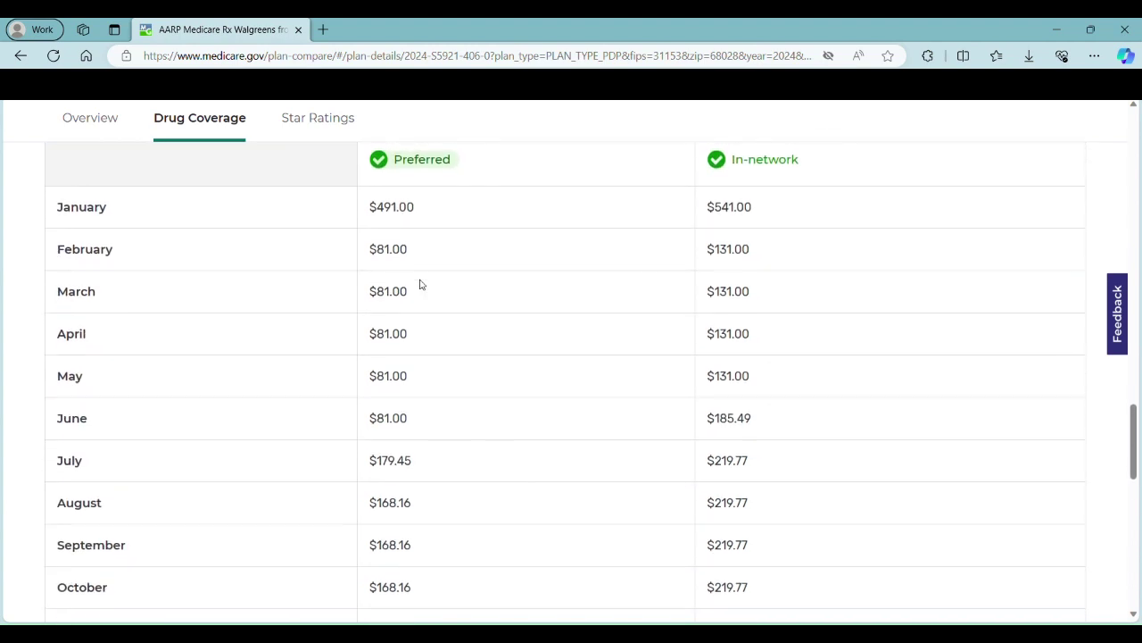
scroll(459, 223, "up", 1)
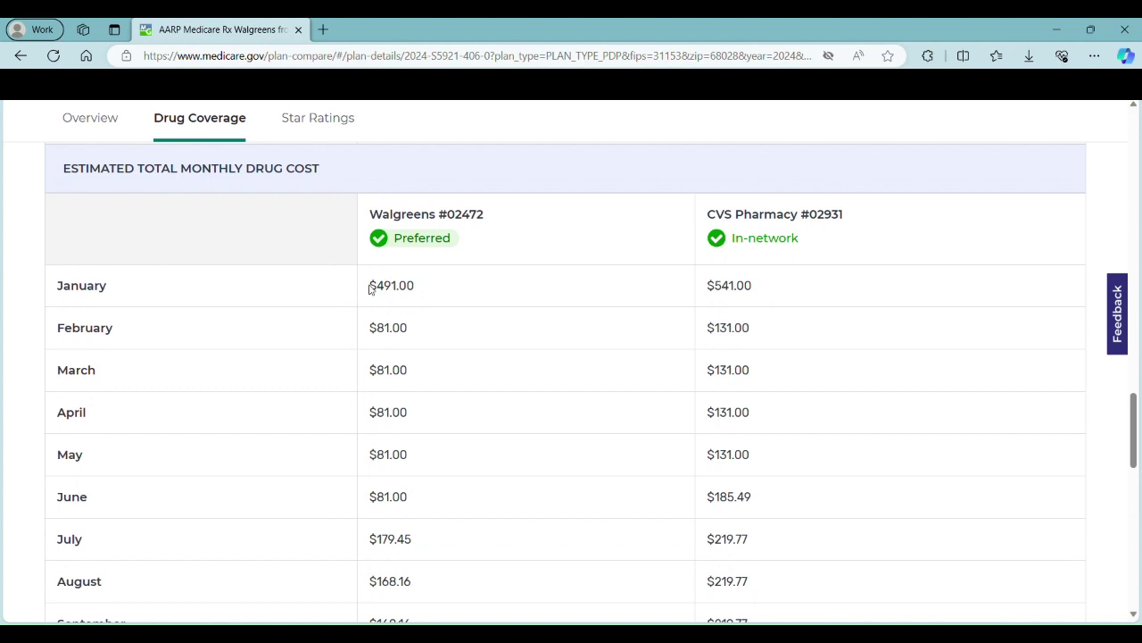
scroll(436, 295, "down", 2)
scroll(411, 214, "up", 1)
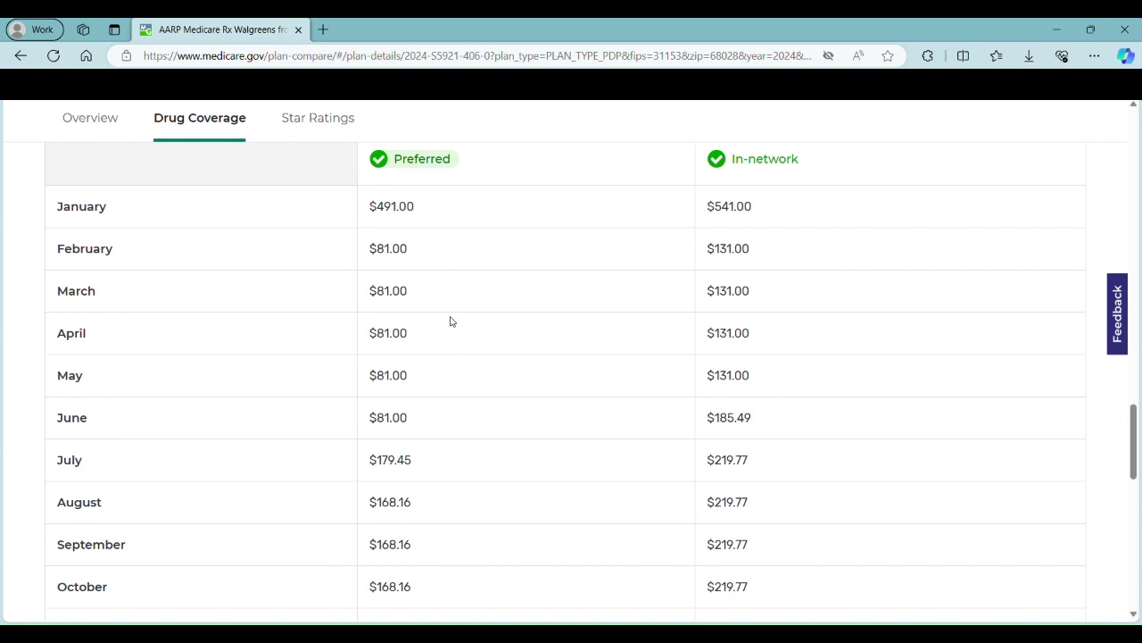
scroll(449, 322, "down", 2)
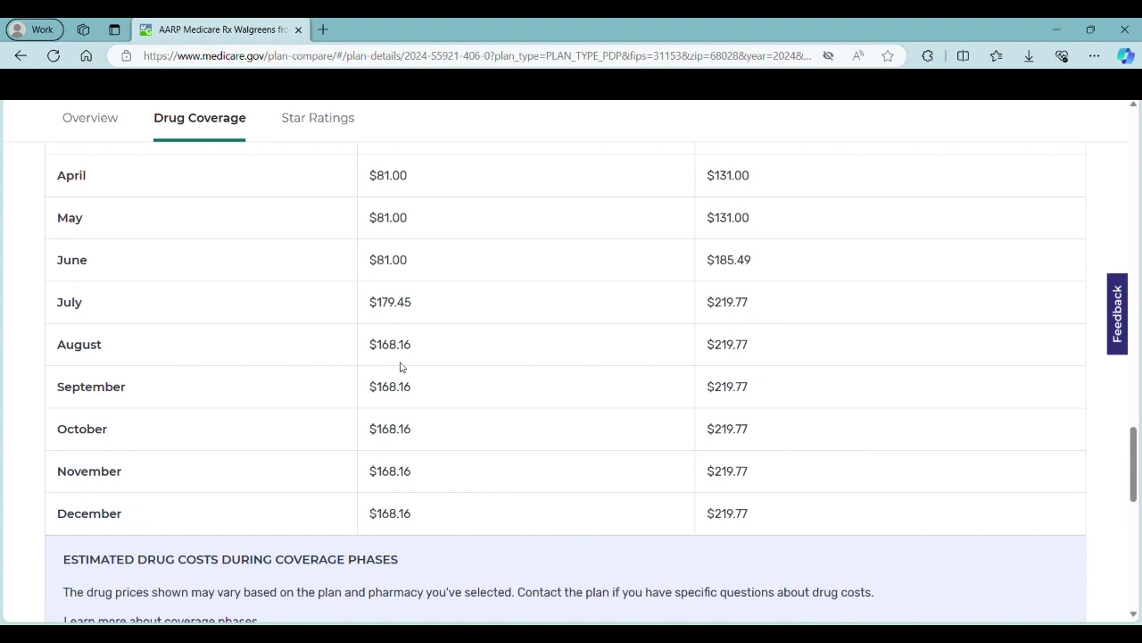
scroll(521, 319, "down", 1)
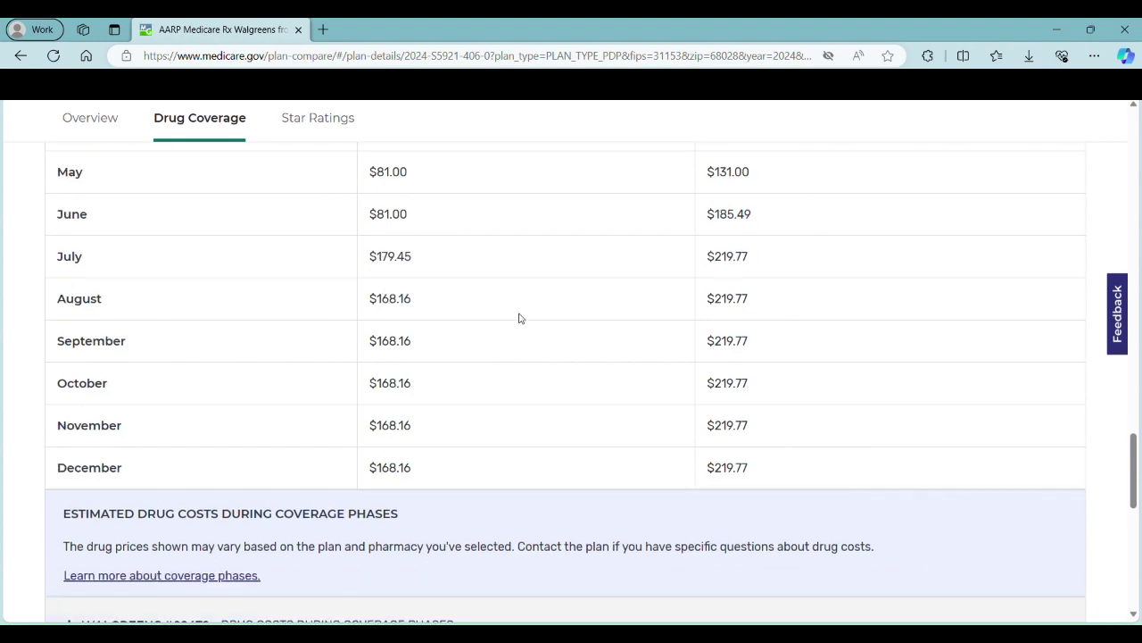
Step: Check the overall star rating and the drug plan quality rating of the AARP Medicare Rx Walgreens plan
scroll(521, 319, "down", 2)
scroll(521, 318, "down", 4)
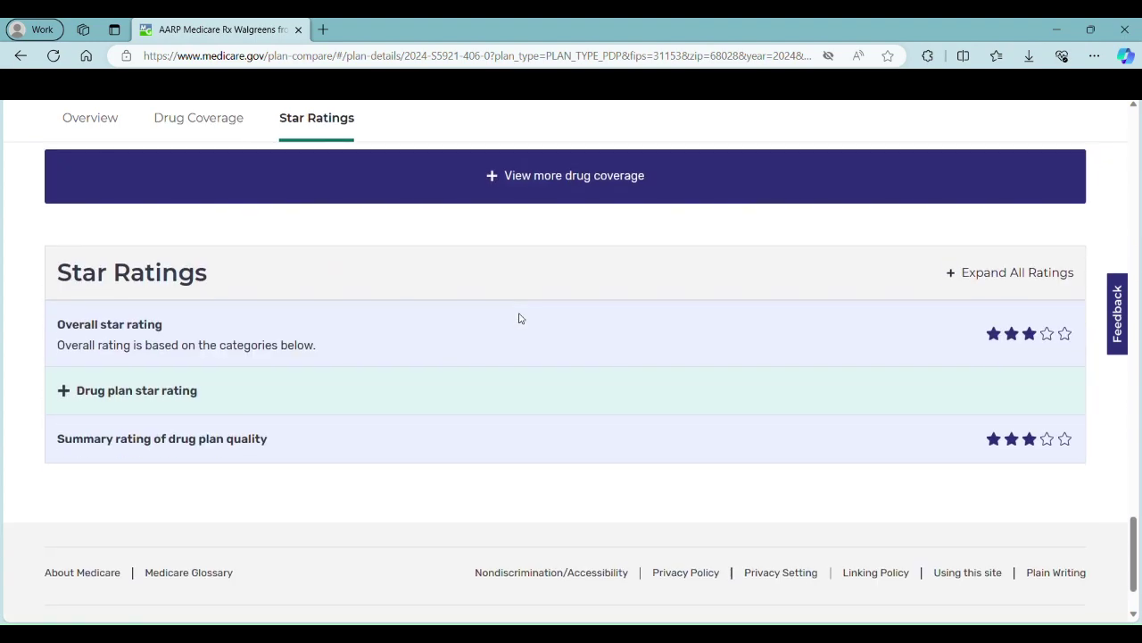
scroll(521, 318, "down", 2)
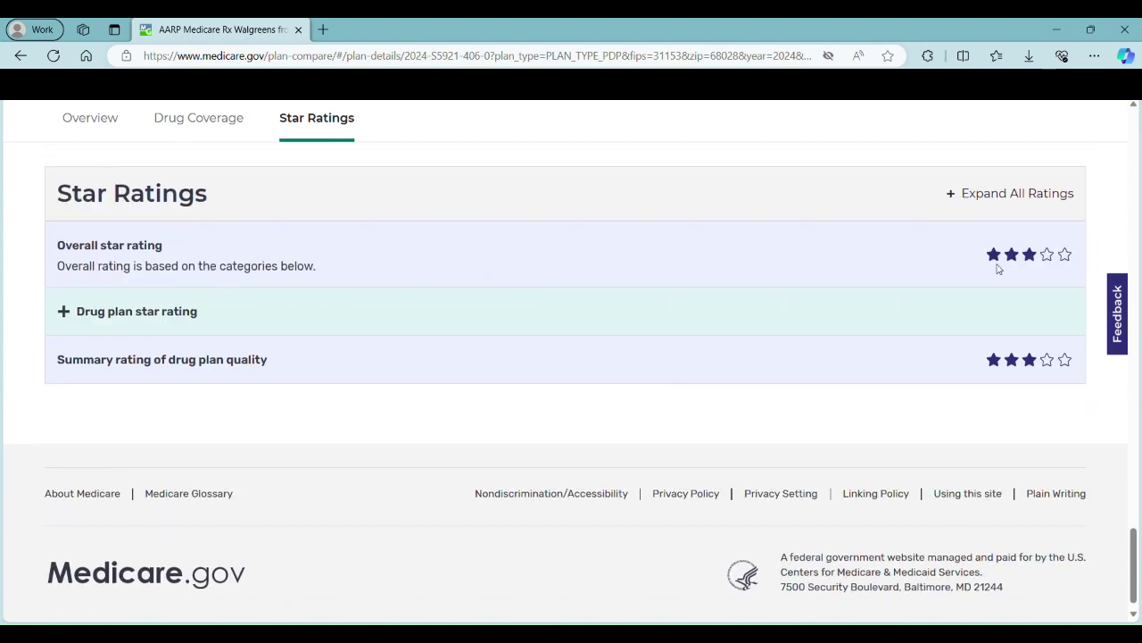
Step: Leave the AARP Medicare Rx Walgreens plan details and return to the drug plan search results
scroll(451, 313, "up", 15)
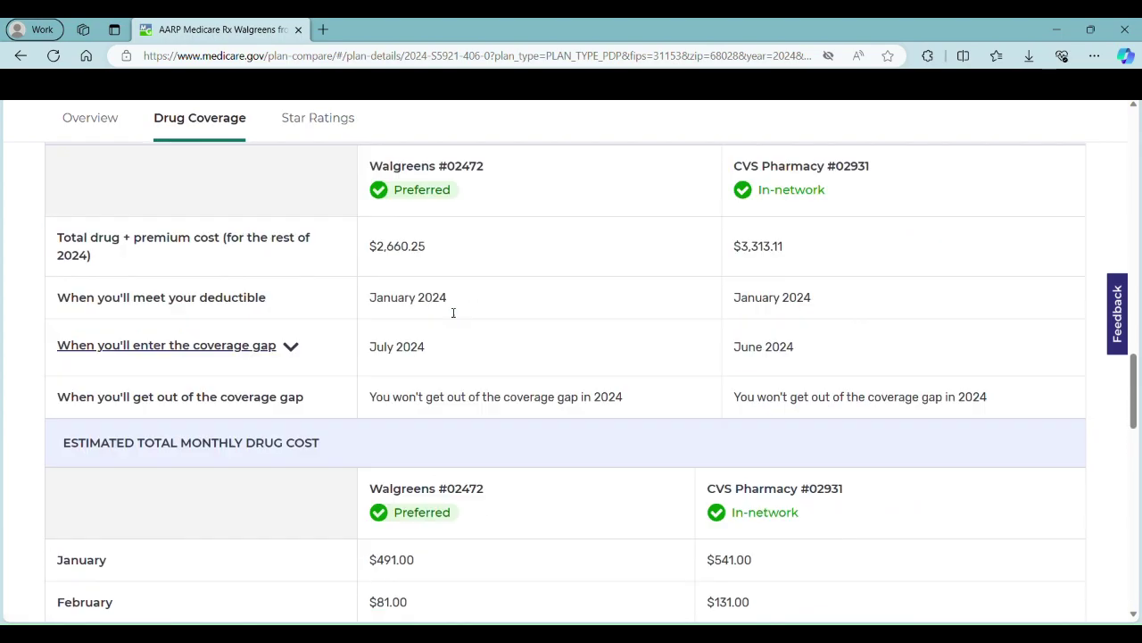
scroll(454, 312, "up", 20)
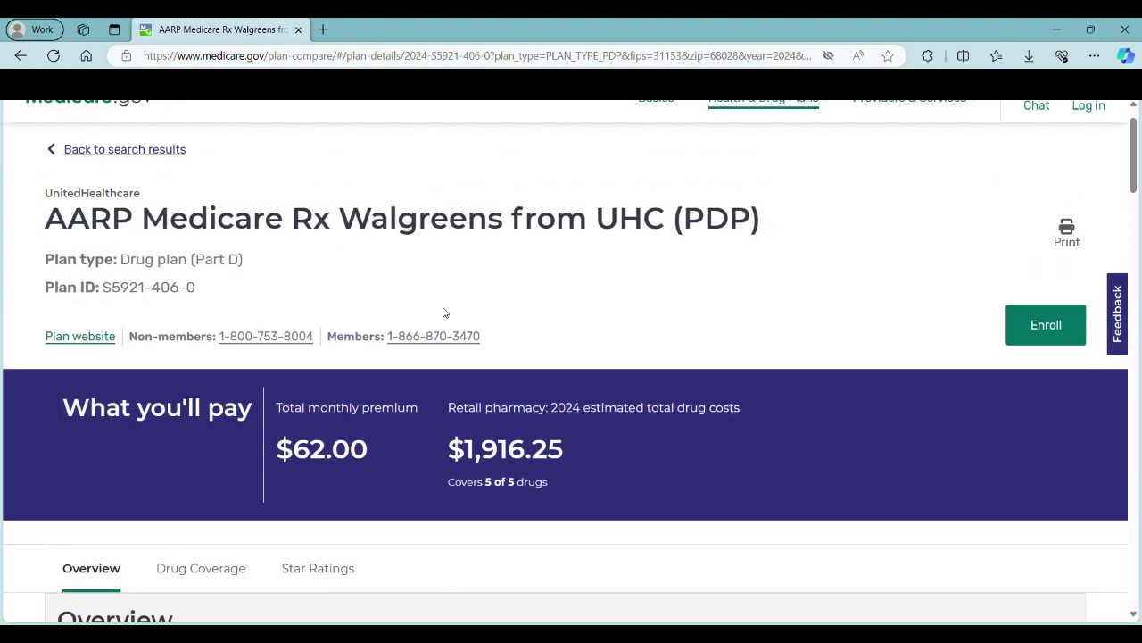
scroll(443, 313, "up", 1)
left_click(157, 195)
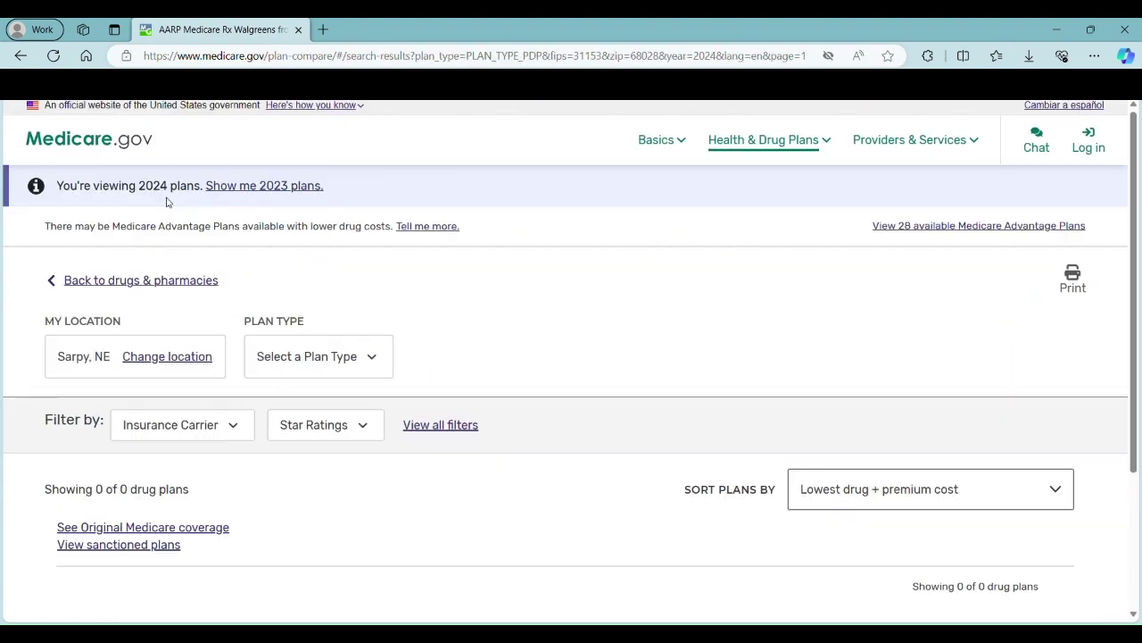
Step: Compare the premiums, total costs and deductibles of the AARP Medicare Rx Walgreens and AARP Medicare Rx Preferred plans
scroll(330, 317, "down", 5)
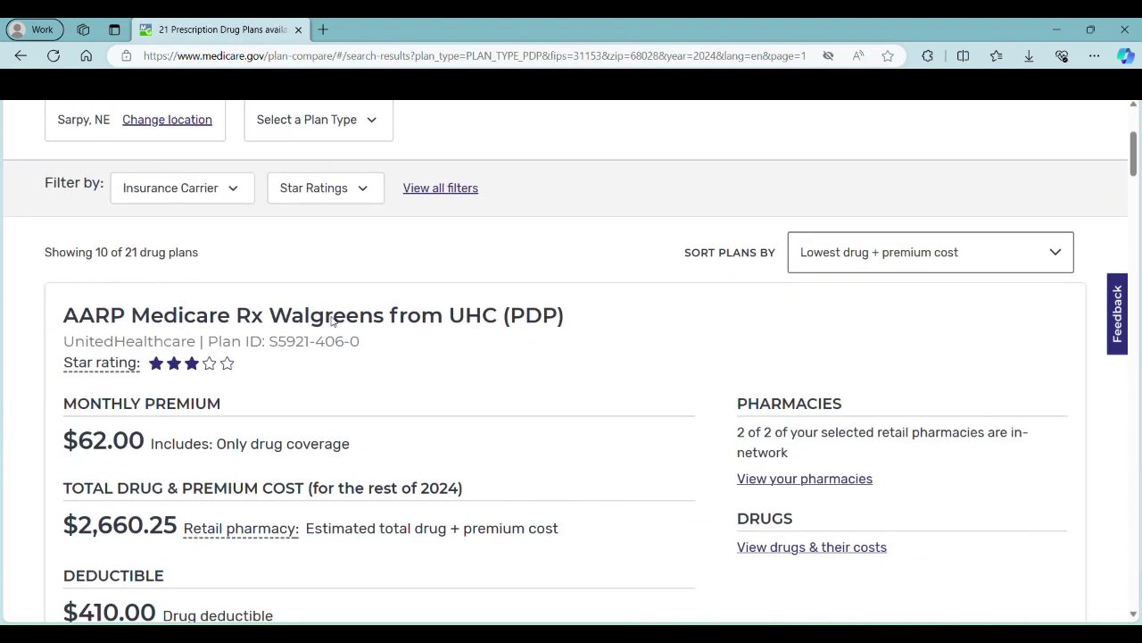
scroll(336, 321, "down", 2)
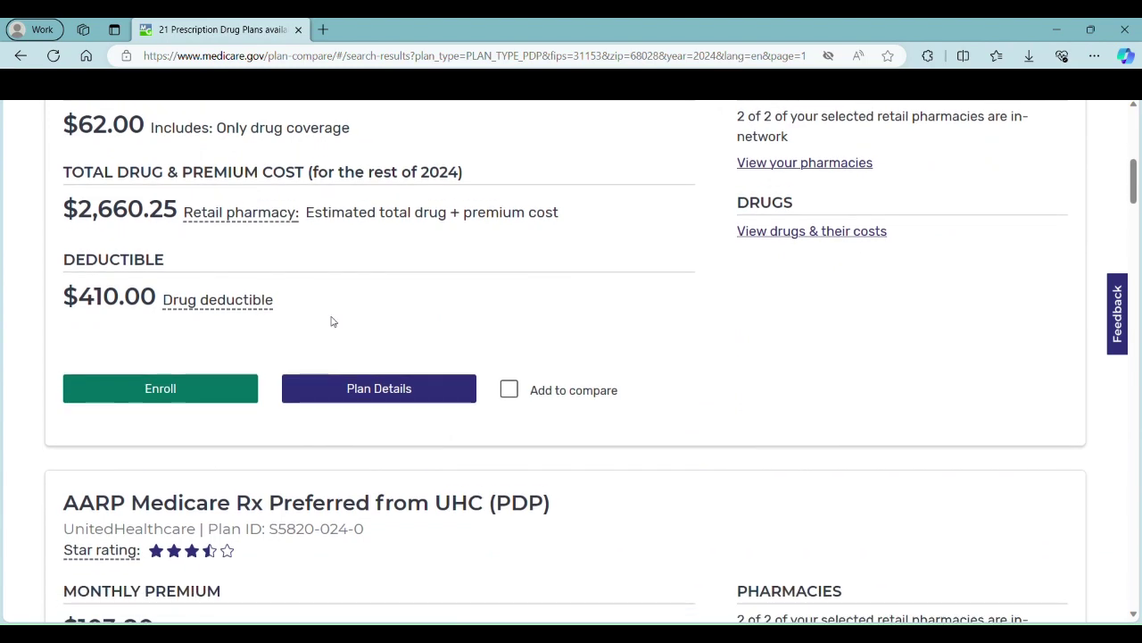
scroll(330, 321, "down", 5)
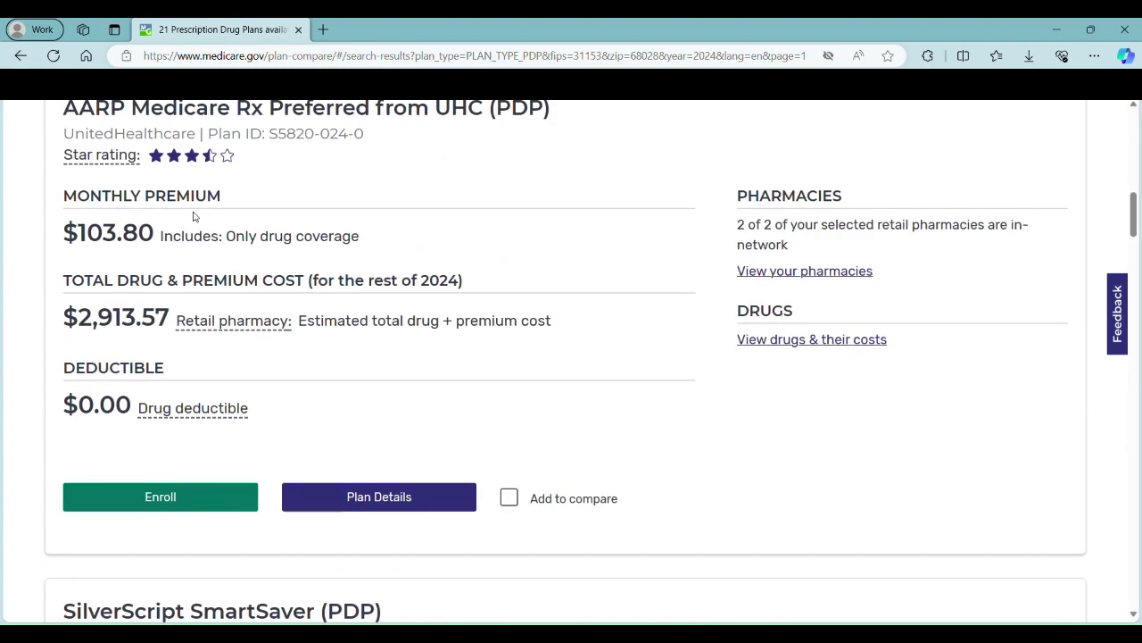
scroll(160, 232, "up", 6)
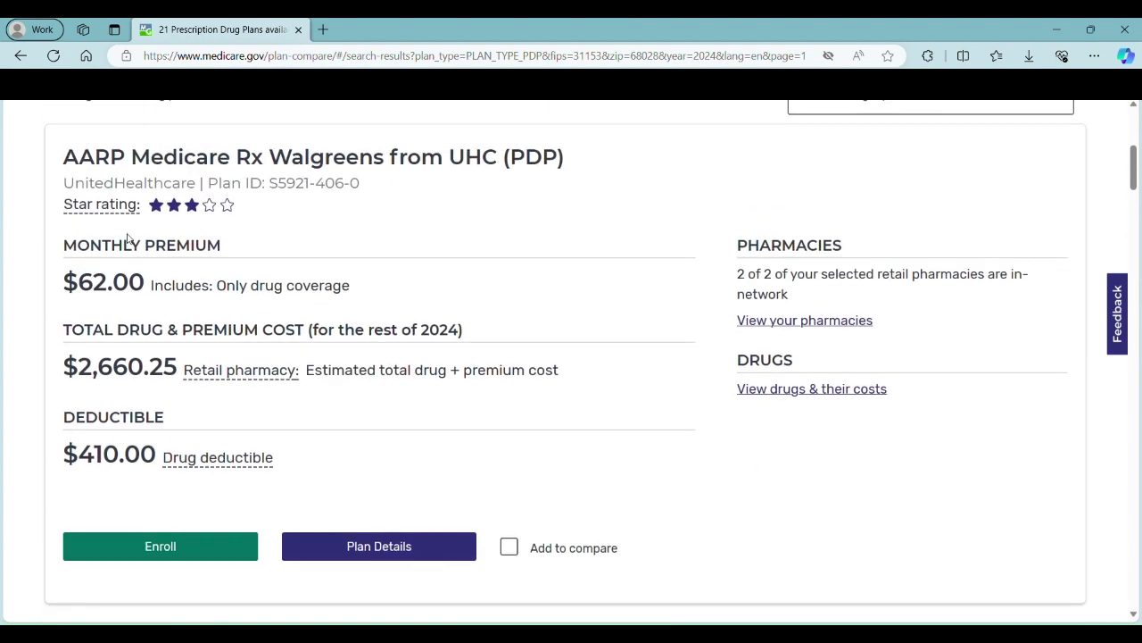
scroll(128, 238, "down", 5)
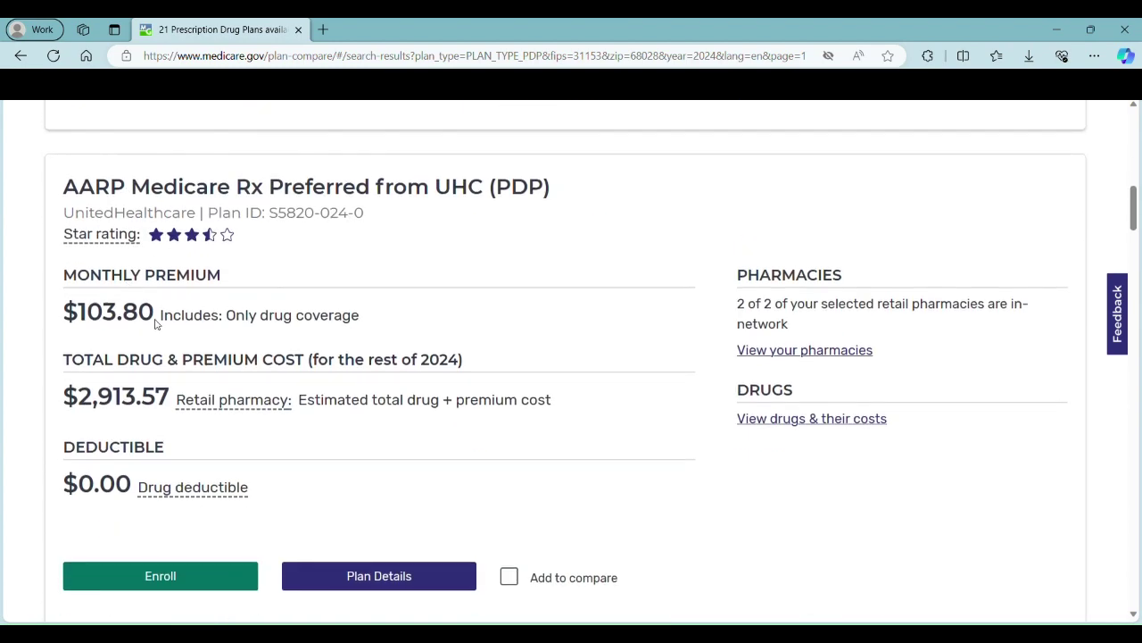
scroll(142, 487, "up", 1)
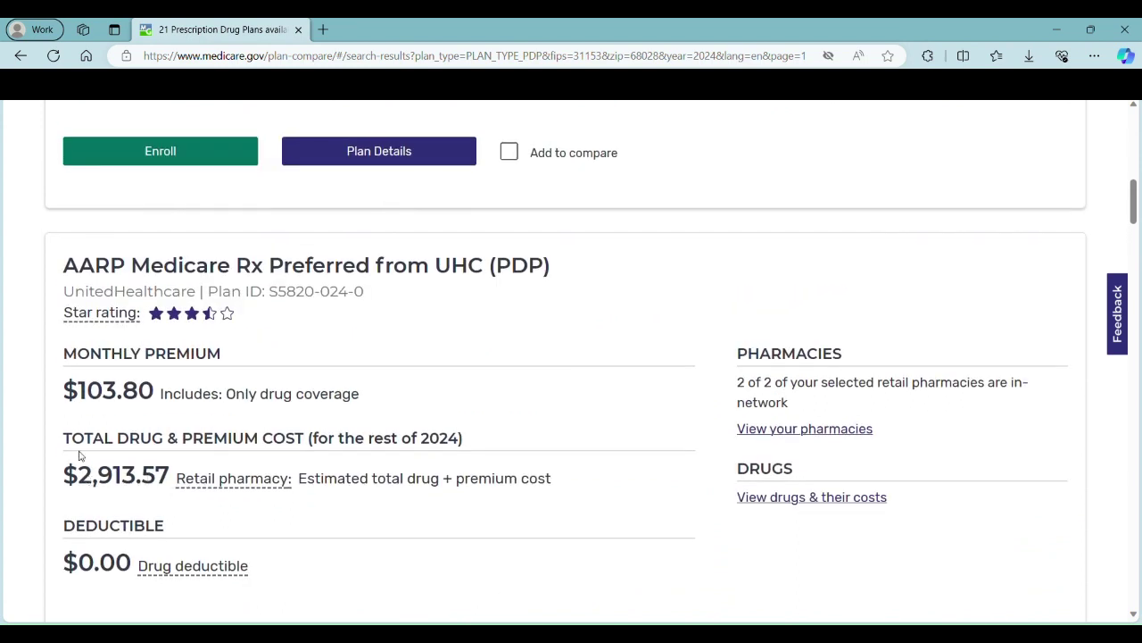
scroll(156, 464, "up", 3)
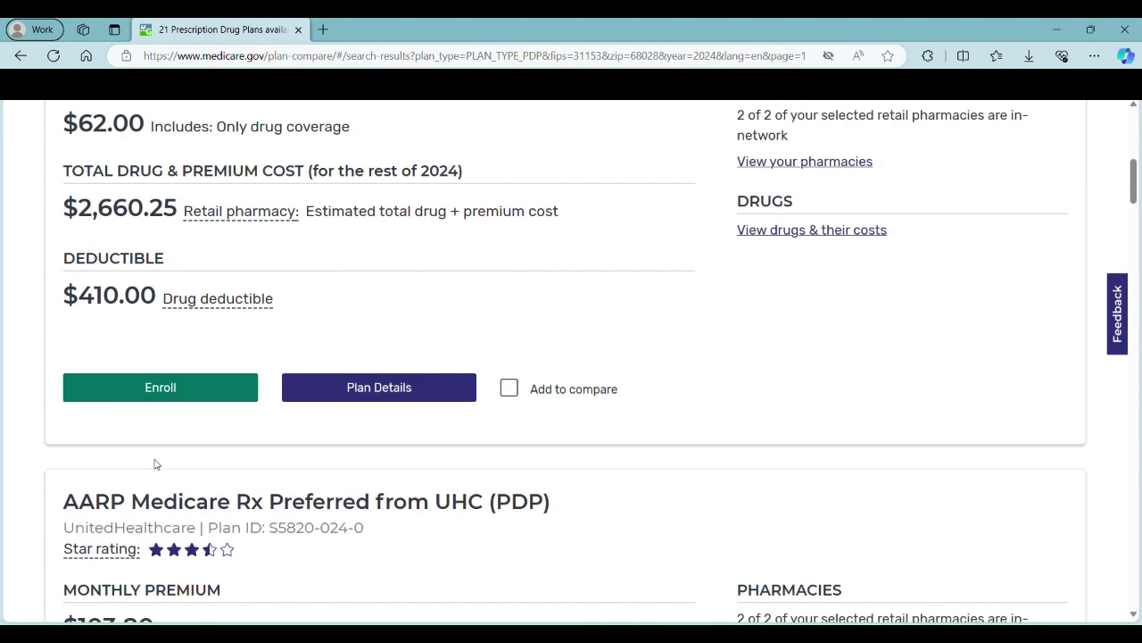
scroll(186, 258, "down", 5)
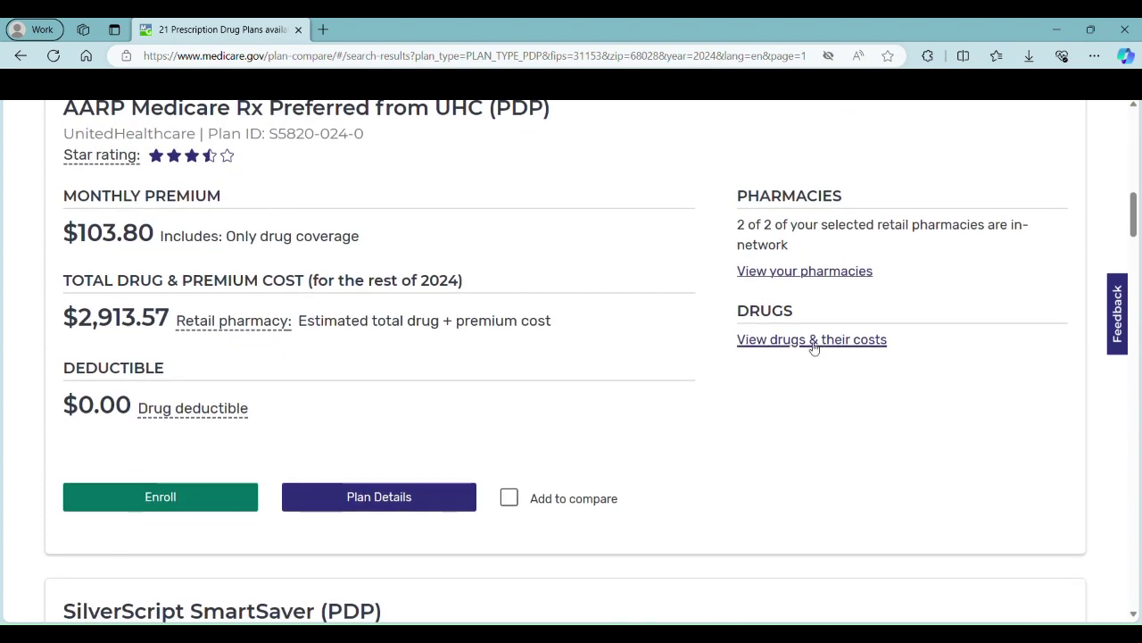
Step: Open the AARP Medicare Rx Preferred plan's drug costs and compare its yearly and total costs at Walgreens #02472 and CVS Pharmacy #02931
left_click(814, 344)
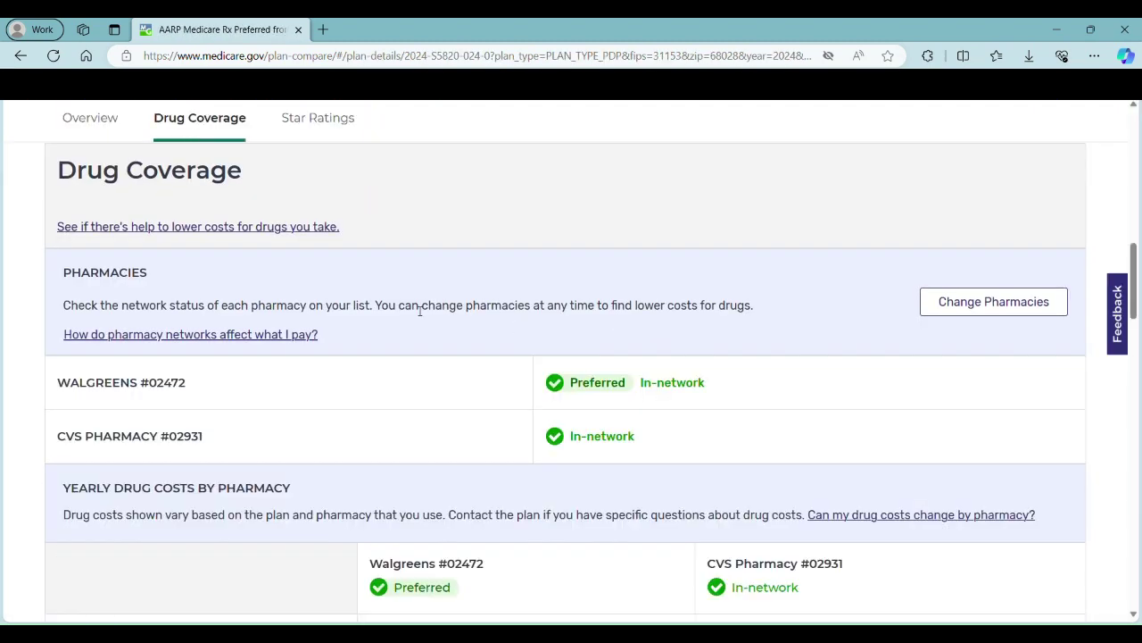
scroll(419, 311, "down", 5)
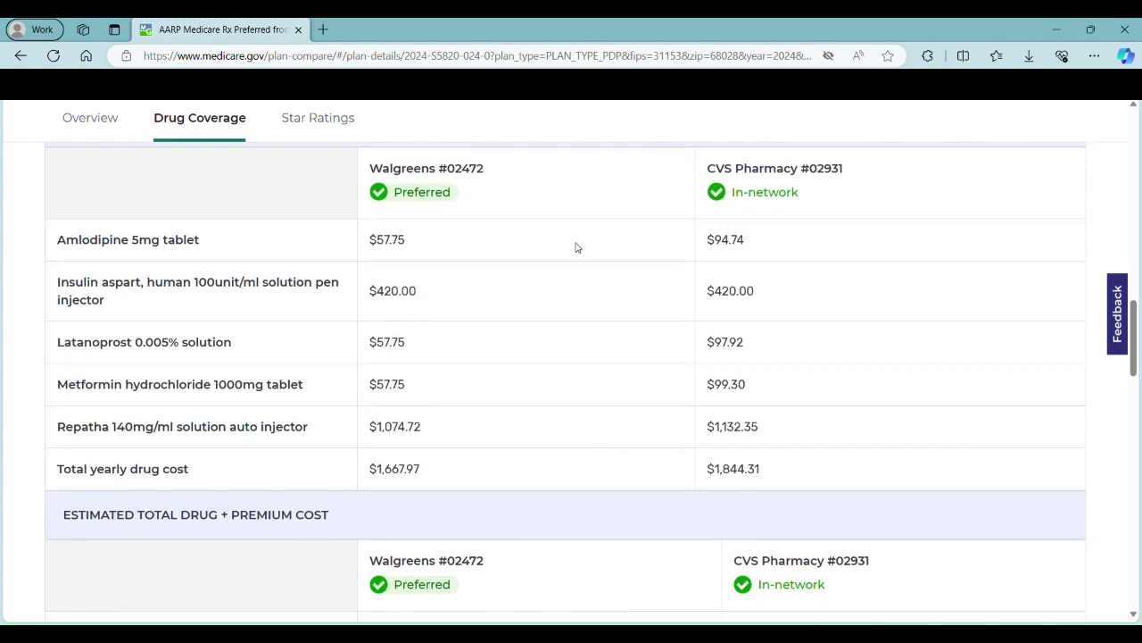
scroll(546, 407, "down", 3)
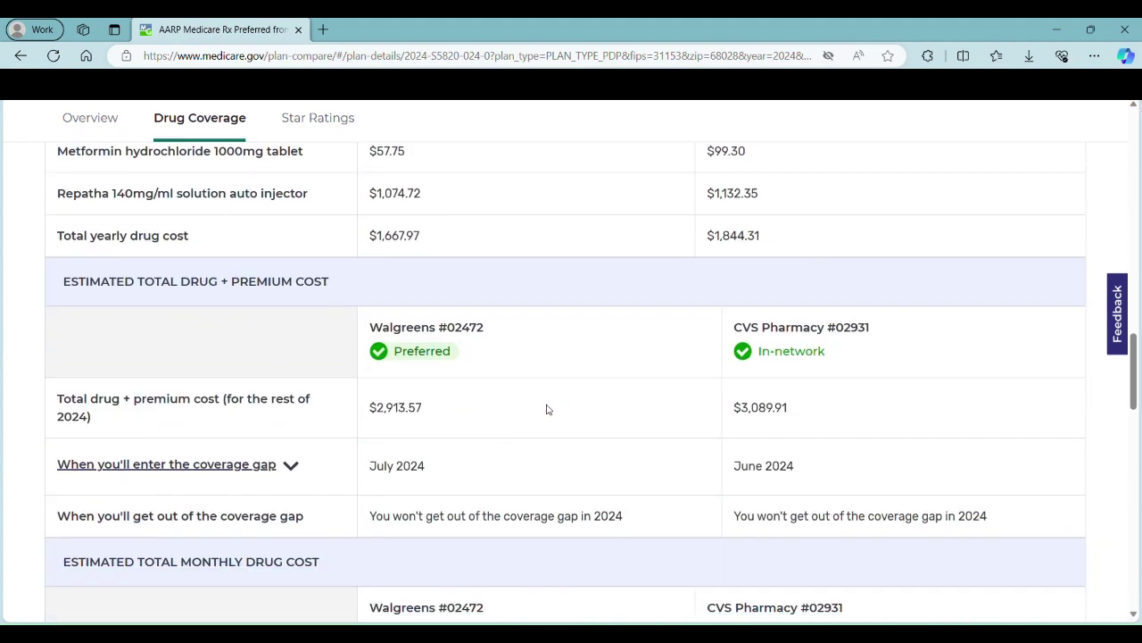
scroll(548, 408, "down", 1)
scroll(548, 409, "down", 1)
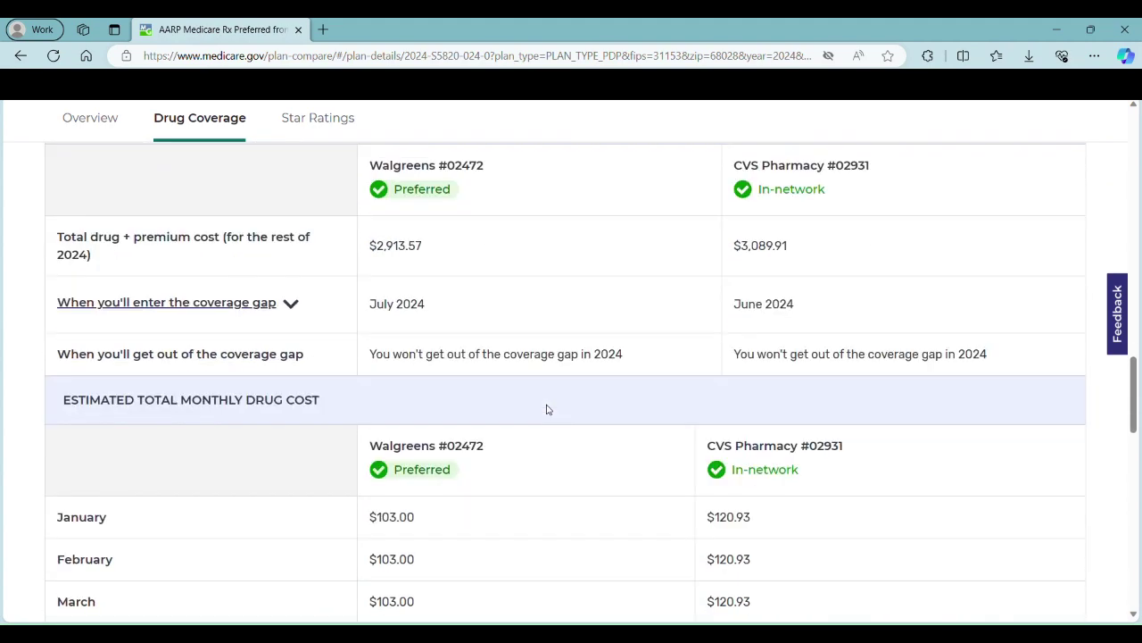
scroll(548, 409, "down", 4)
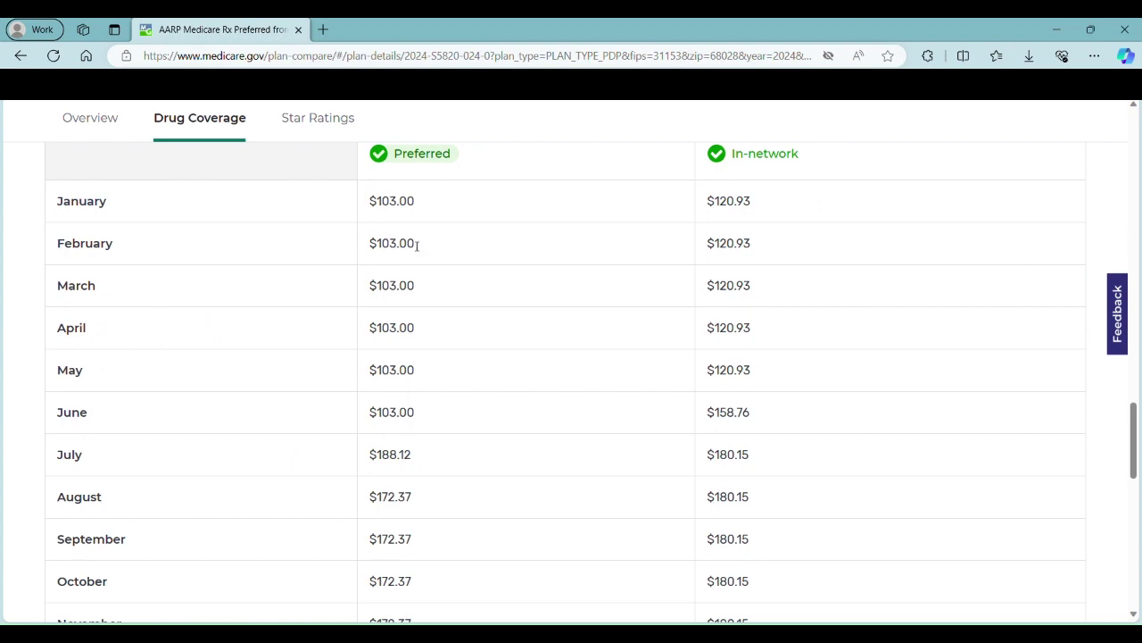
Step: Check the total monthly premium and drug deductible in the AARP Medicare Rx Preferred plan's overview
scroll(416, 245, "up", 10)
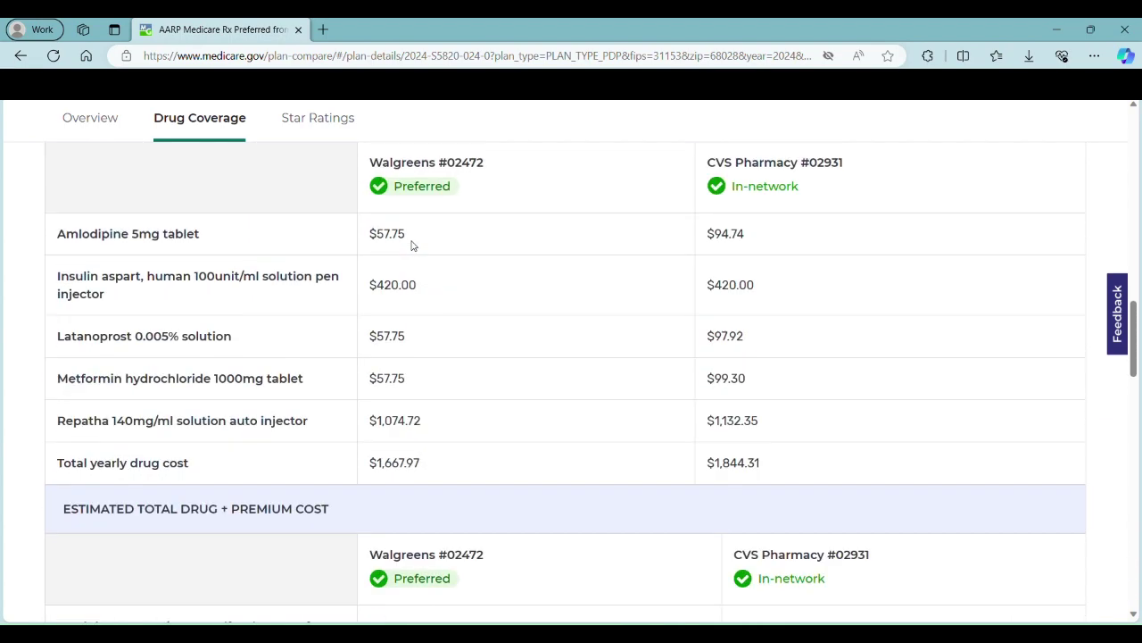
scroll(412, 245, "up", 9)
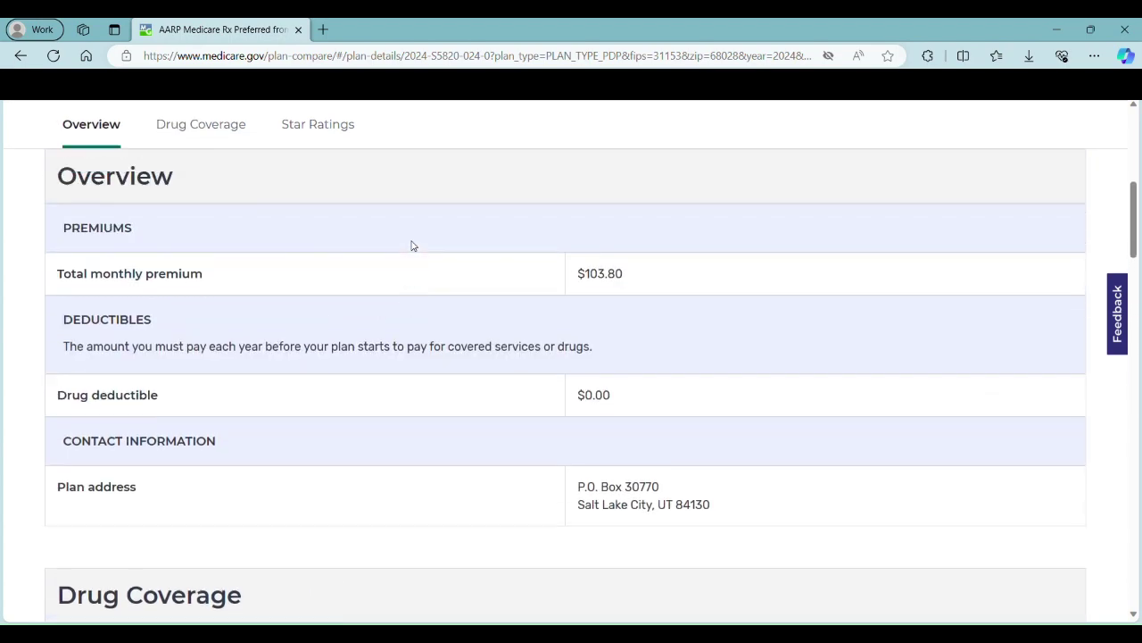
scroll(412, 246, "up", 2)
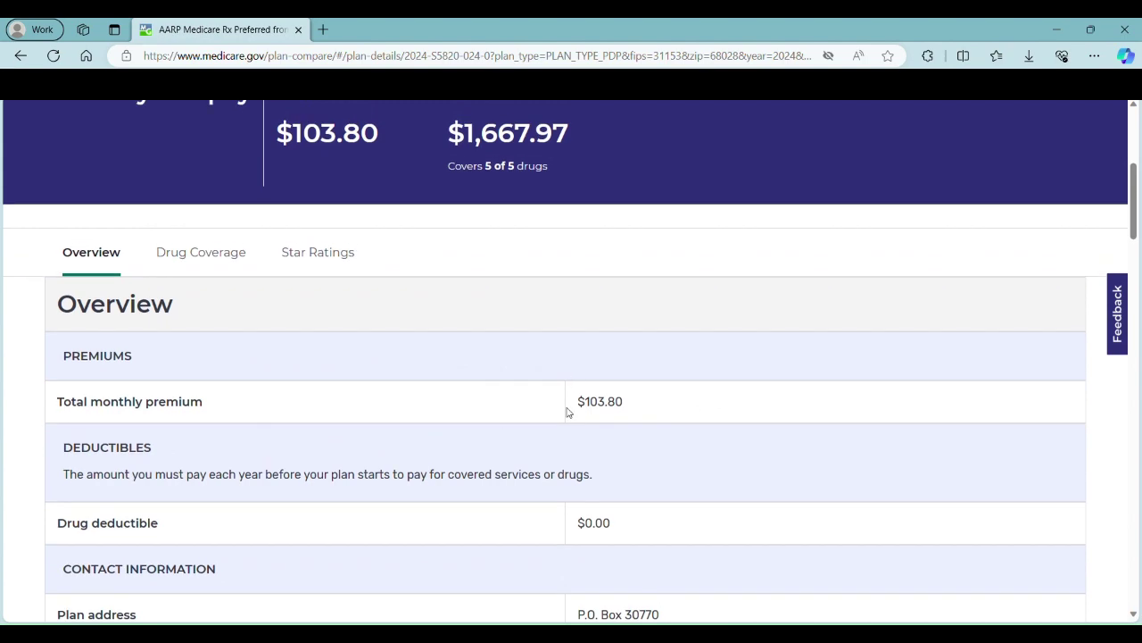
Step: Examine the AARP Medicare Rx Preferred plan's estimated monthly drug costs from January to December at both pharmacies
scroll(569, 415, "down", 17)
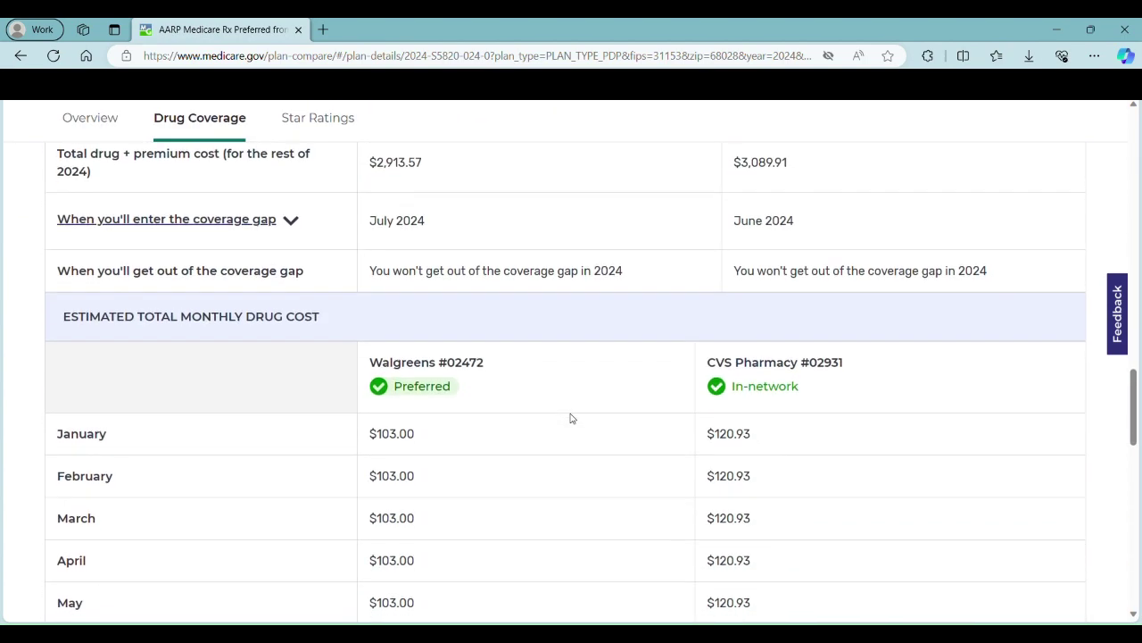
scroll(571, 418, "down", 1)
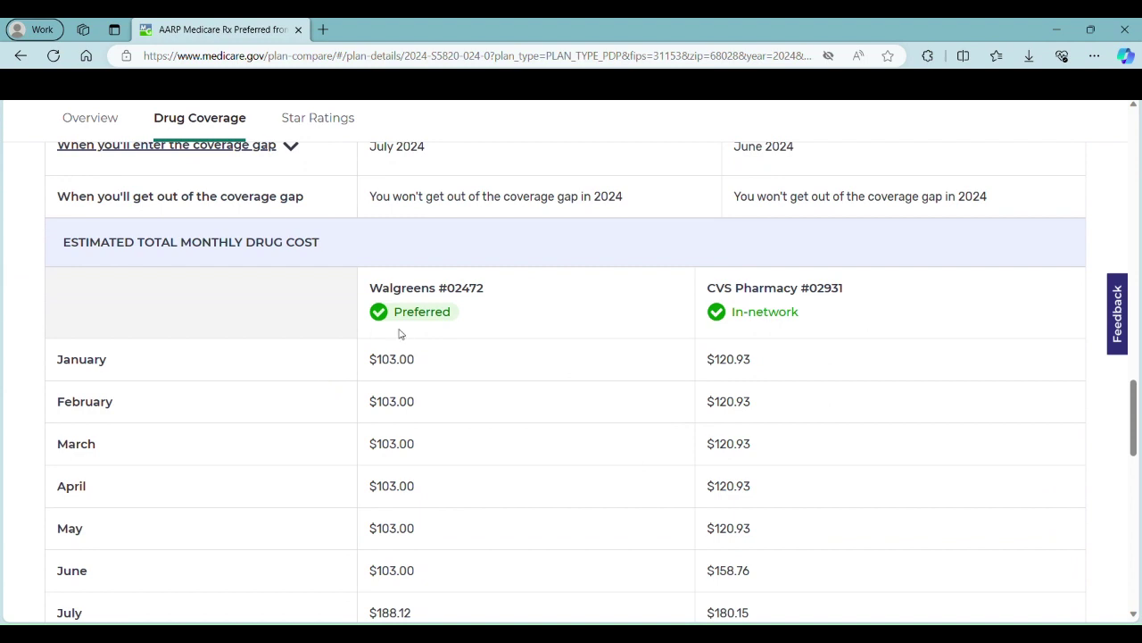
scroll(400, 333, "down", 1)
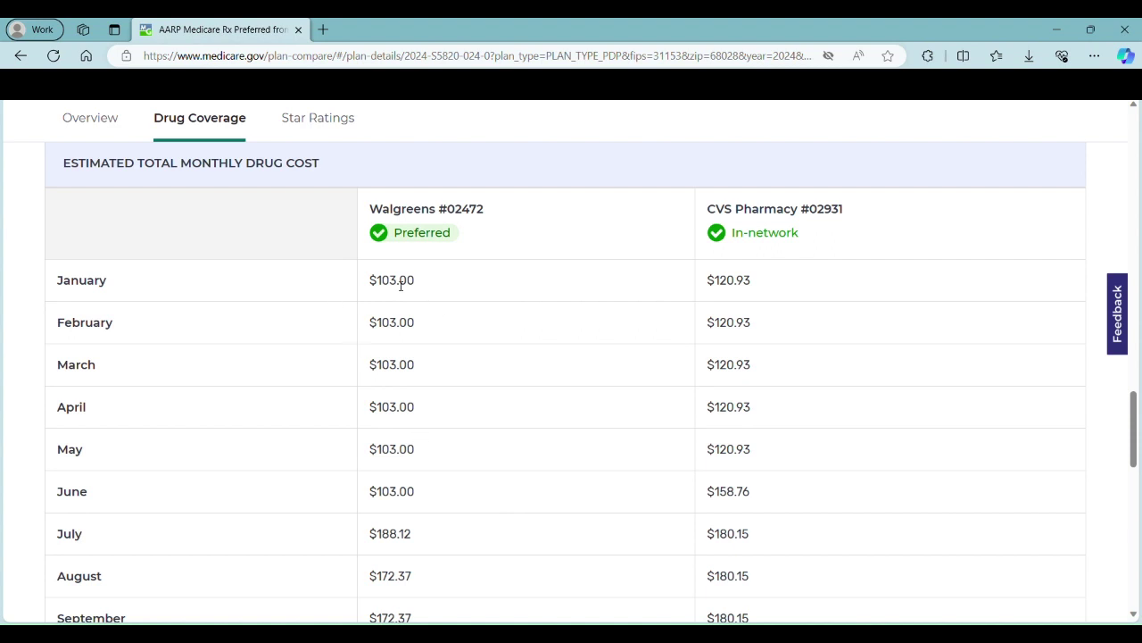
scroll(399, 495, "down", 1)
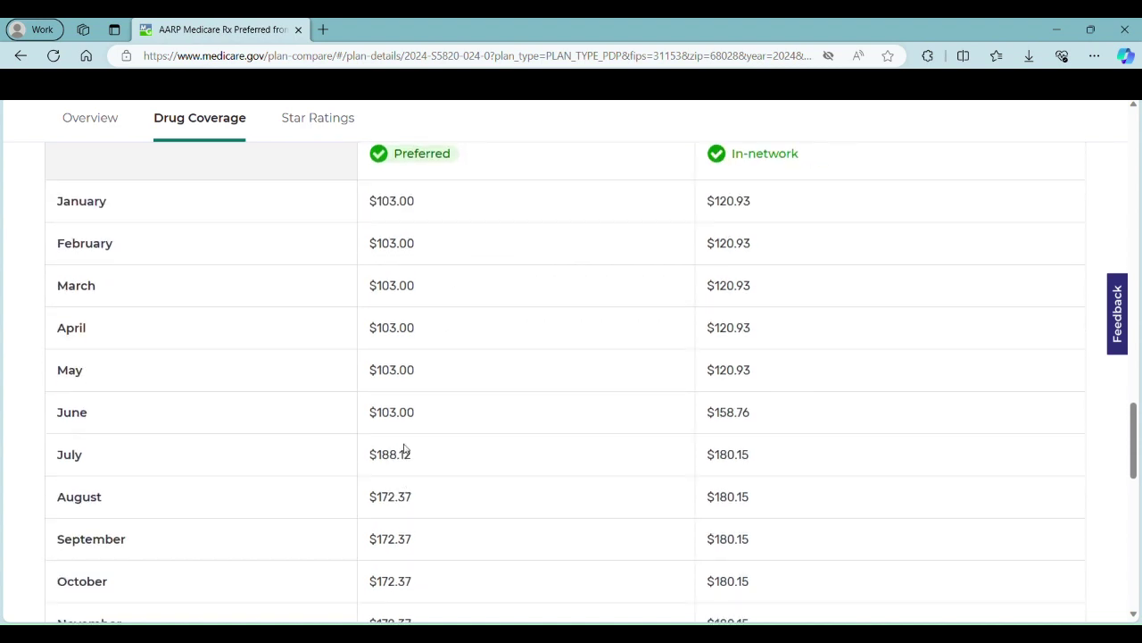
scroll(397, 406, "down", 2)
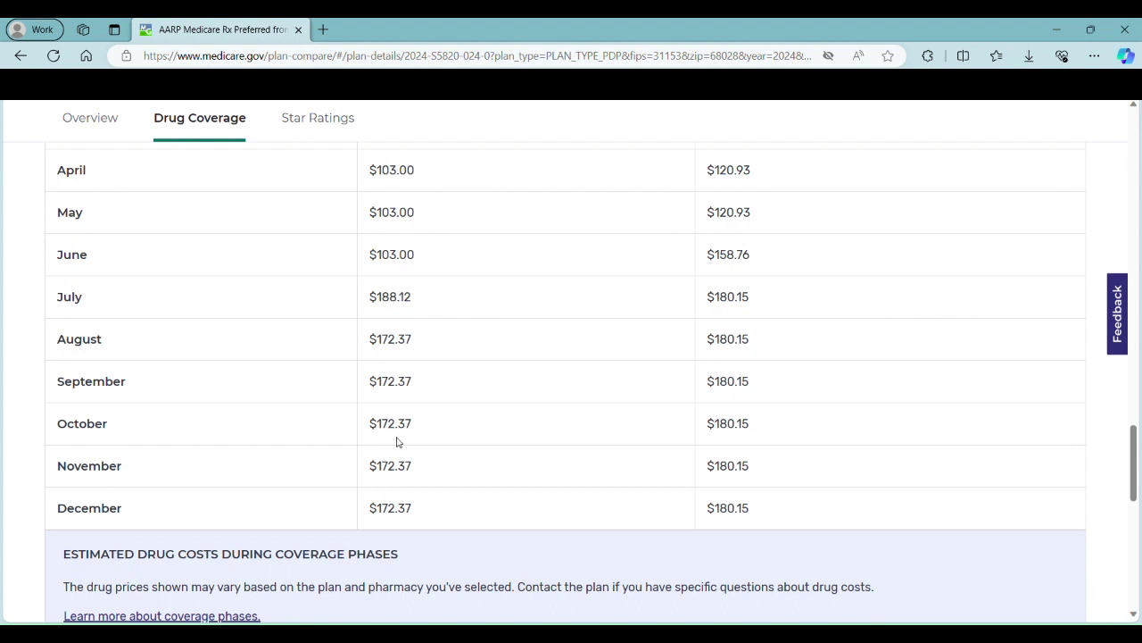
scroll(403, 465, "up", 2)
scroll(402, 440, "up", 2)
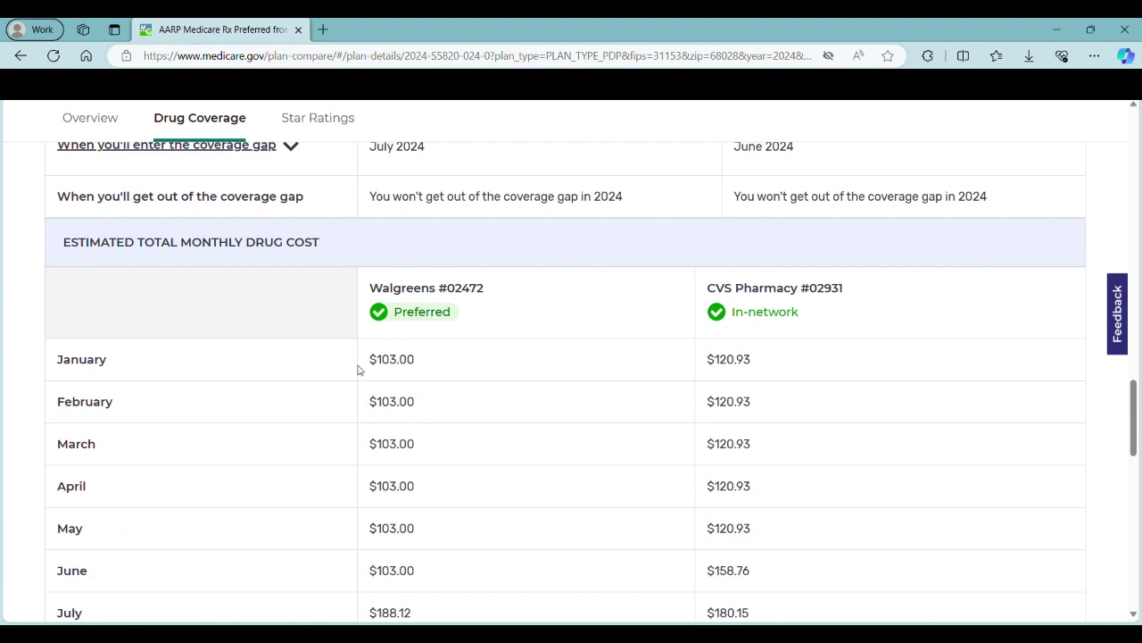
scroll(411, 357, "down", 1)
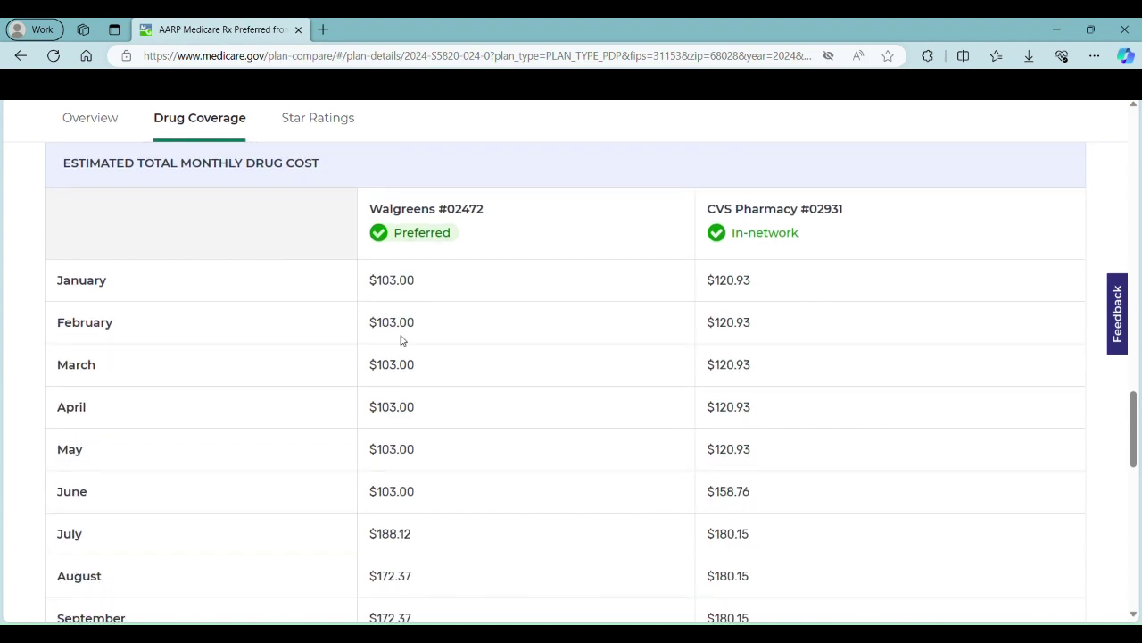
scroll(402, 357, "down", 2)
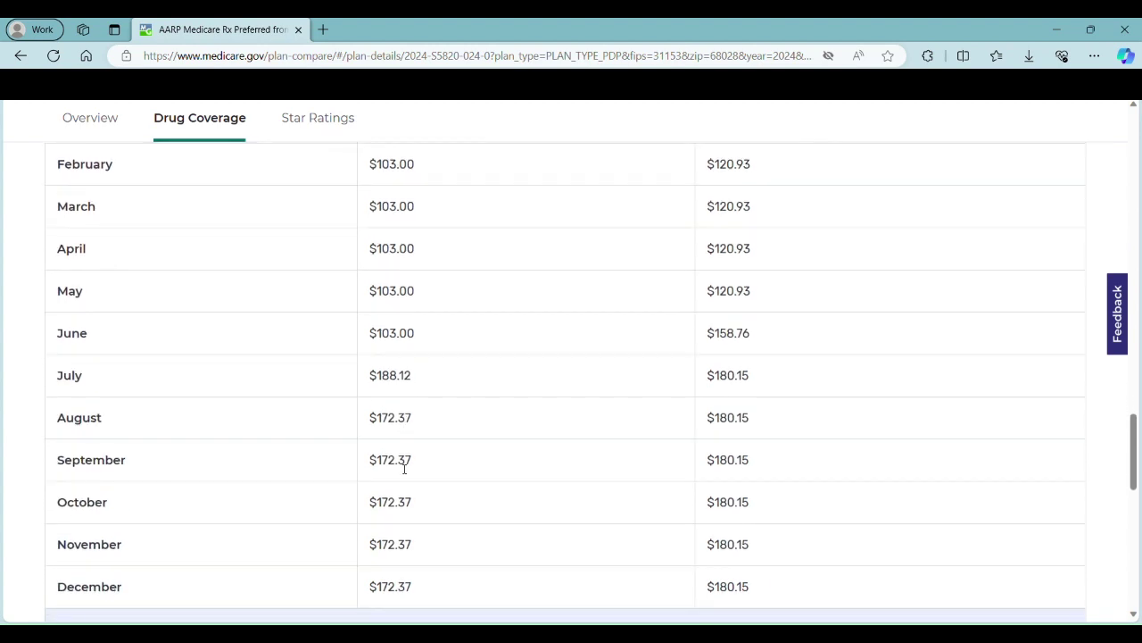
scroll(411, 401, "down", 1)
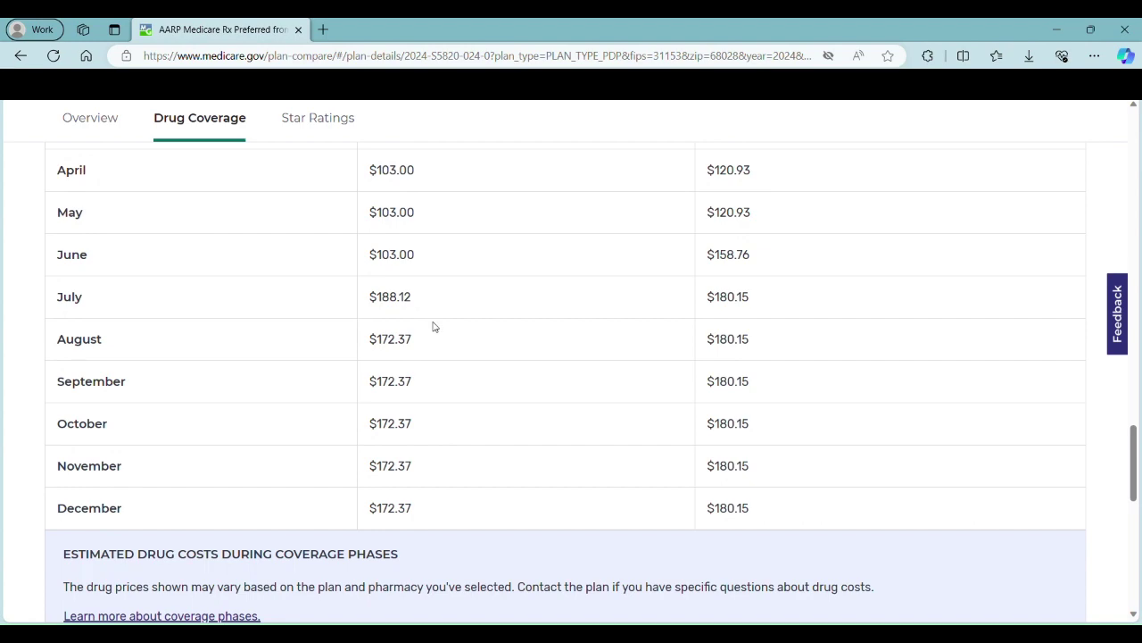
Step: Check the AARP Medicare Rx Preferred plan's star ratings and return to the drug plan search results
scroll(435, 327, "down", 9)
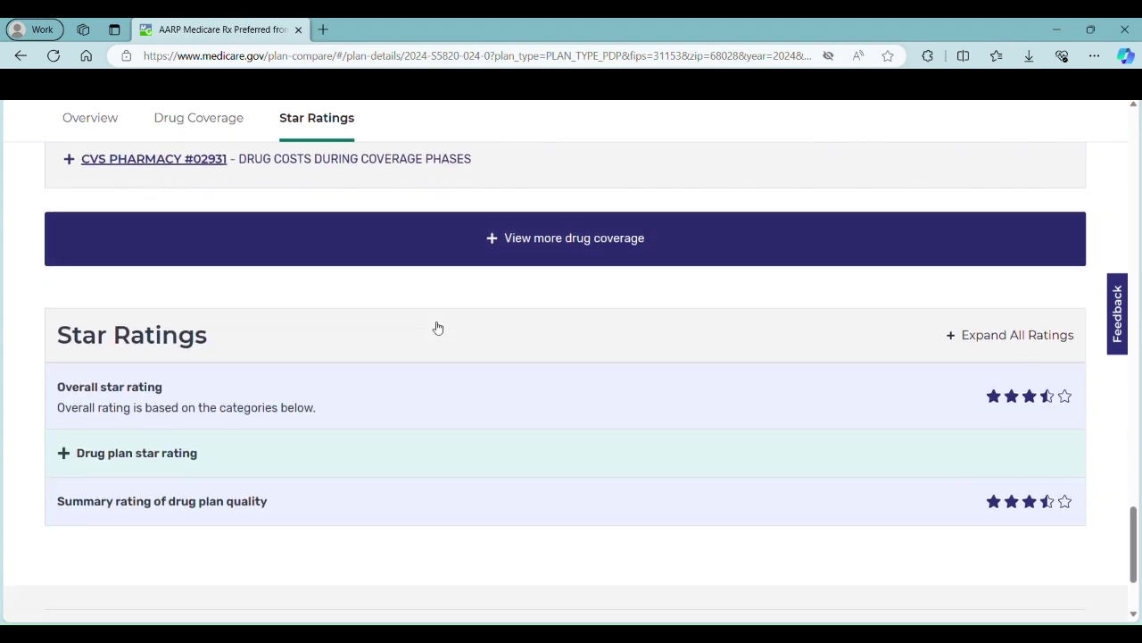
scroll(393, 330, "up", 15)
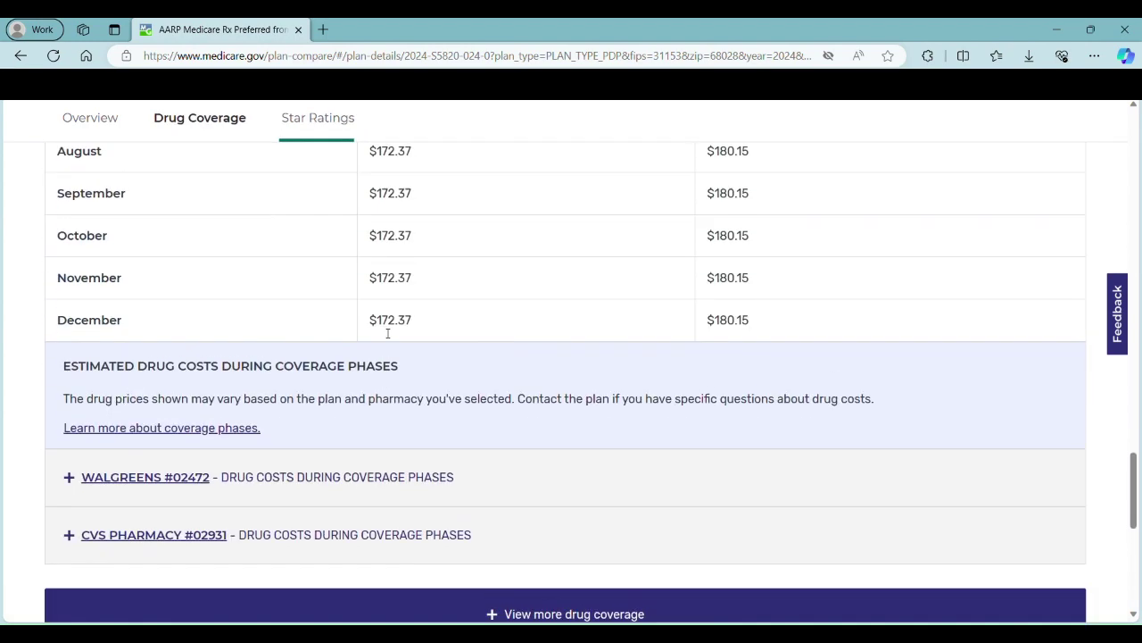
scroll(387, 332, "up", 15)
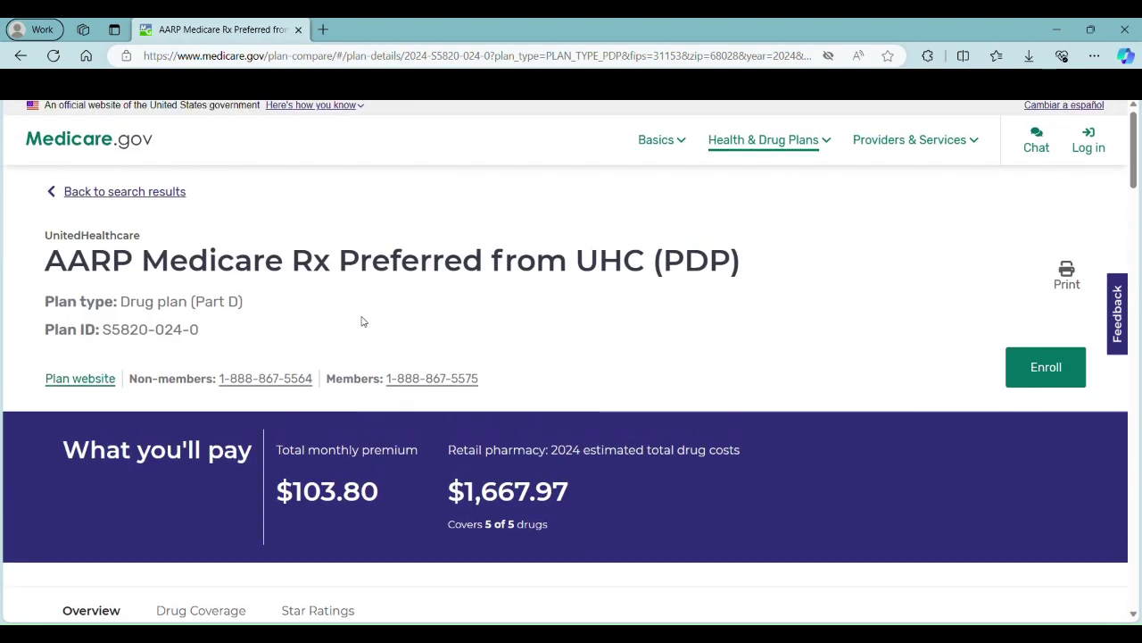
left_click(174, 200)
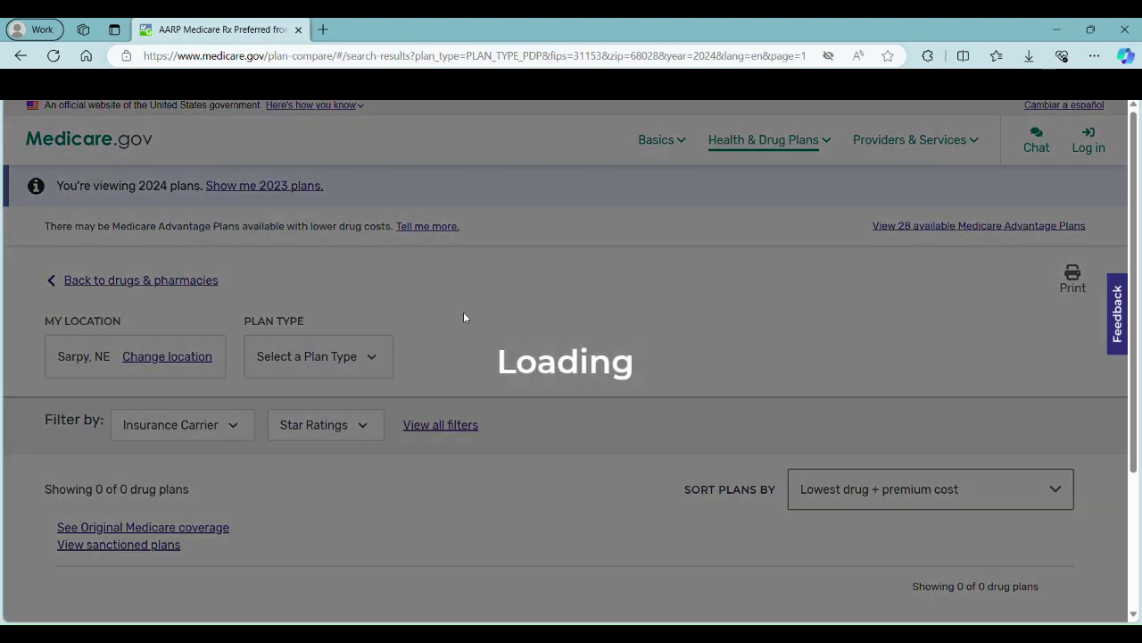
Step: Switch the search results to Medicare Advantage plans, including both the HMO and PPO plan types
scroll(463, 318, "down", 3)
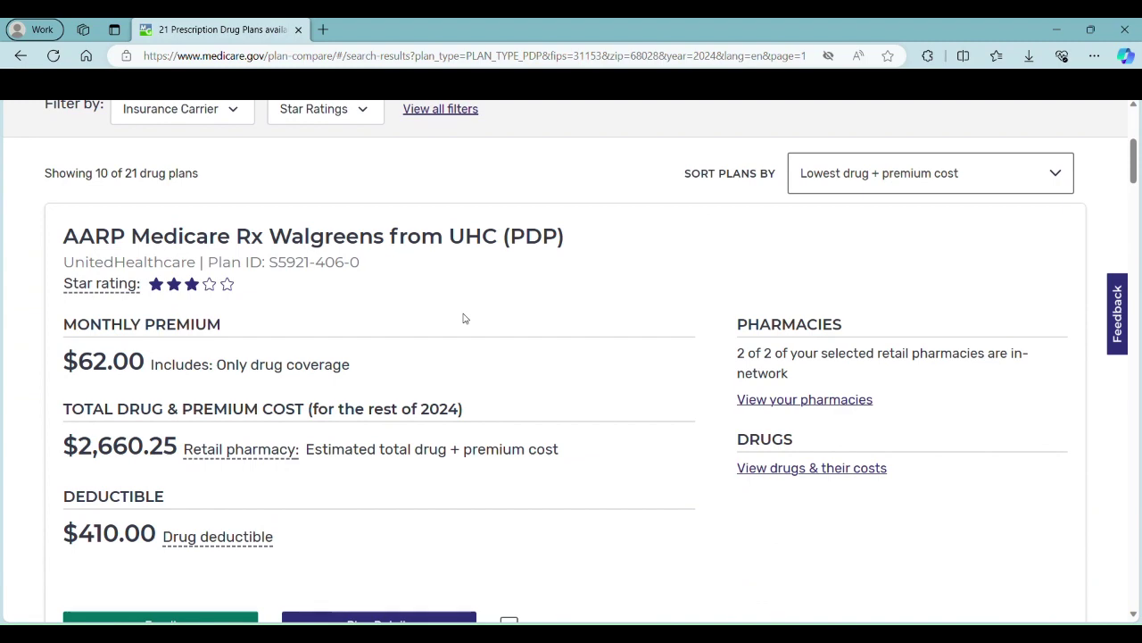
scroll(464, 318, "up", 3)
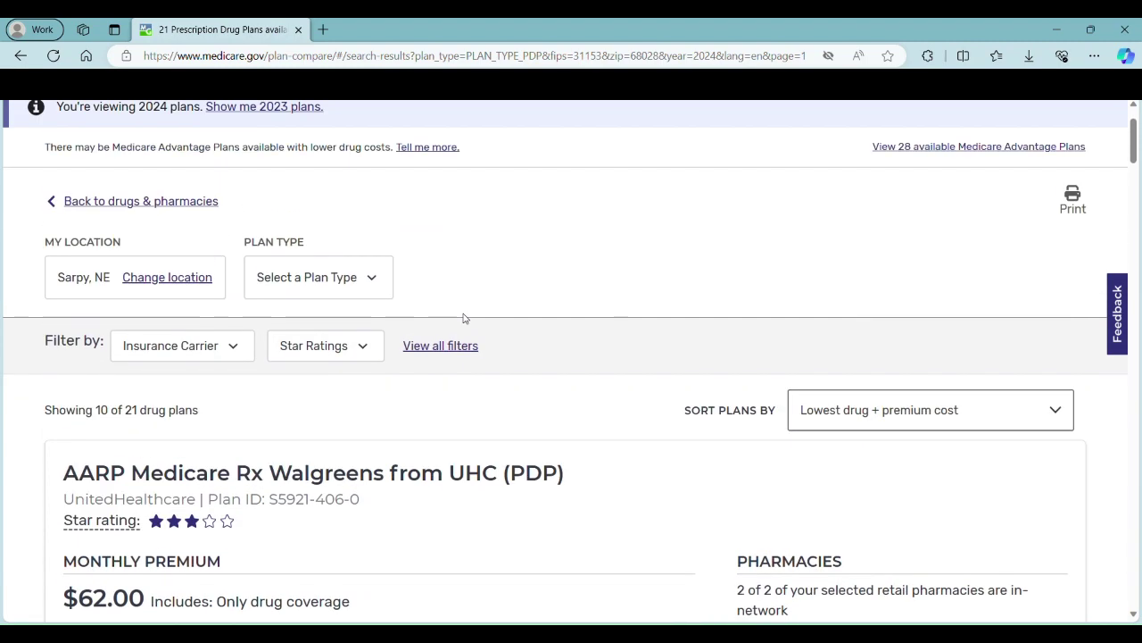
left_click(365, 278)
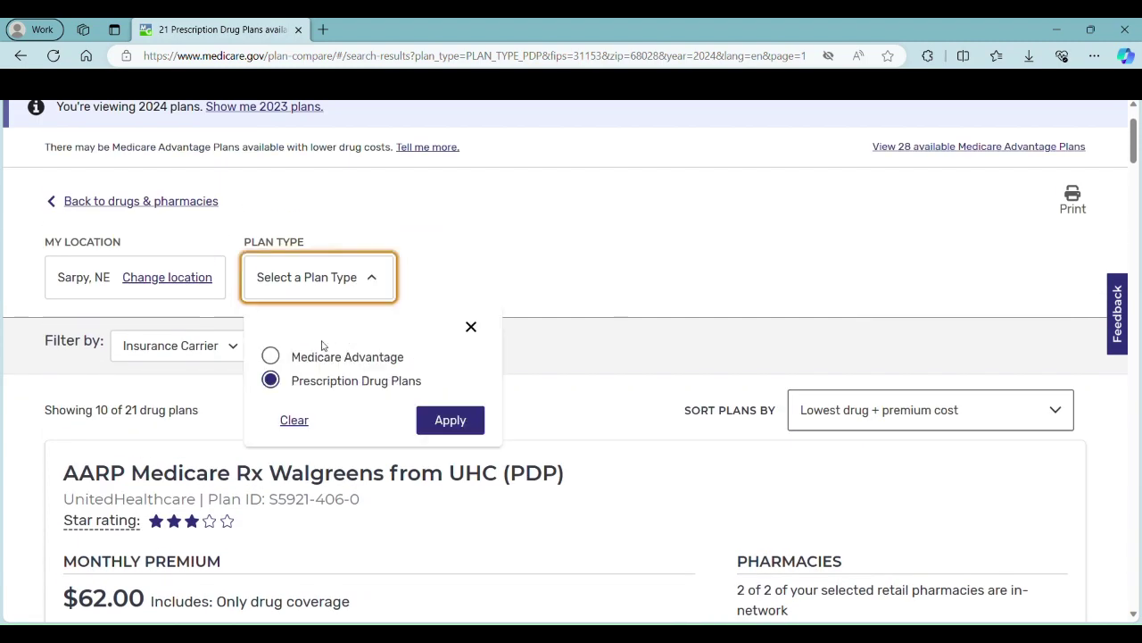
left_click(275, 359)
left_click(270, 420)
left_click(270, 461)
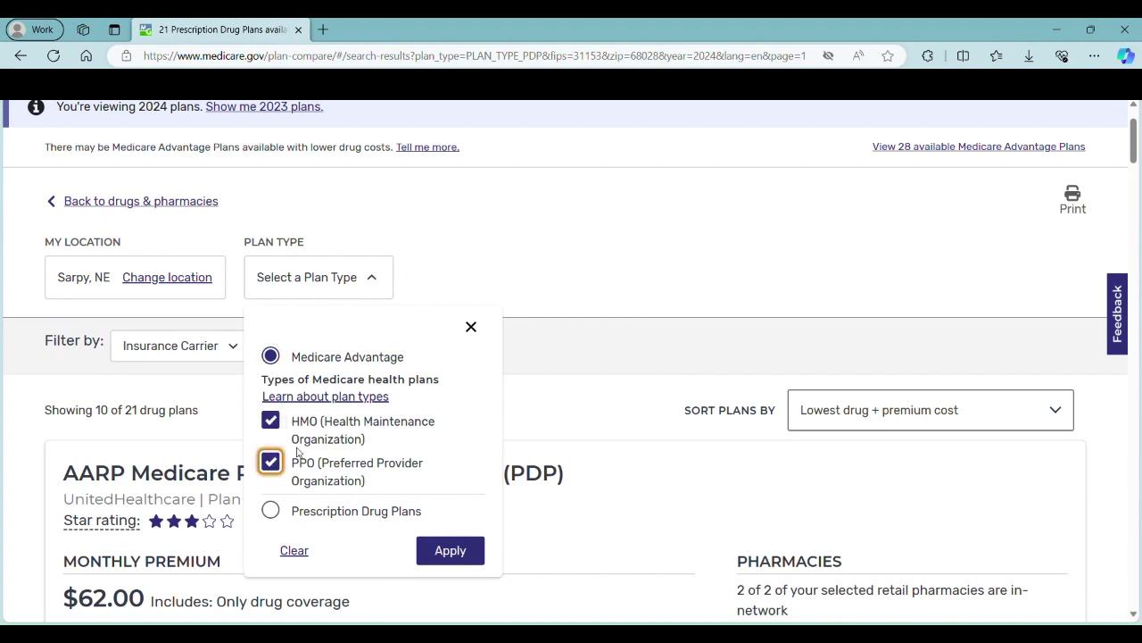
scroll(415, 382, "down", 1)
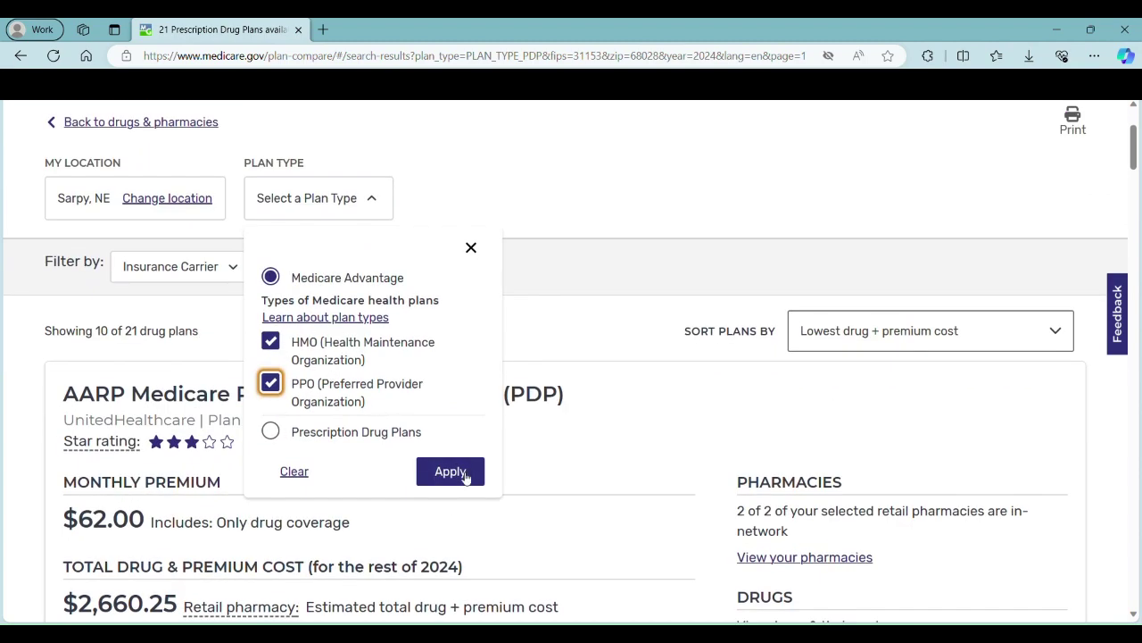
left_click(467, 479)
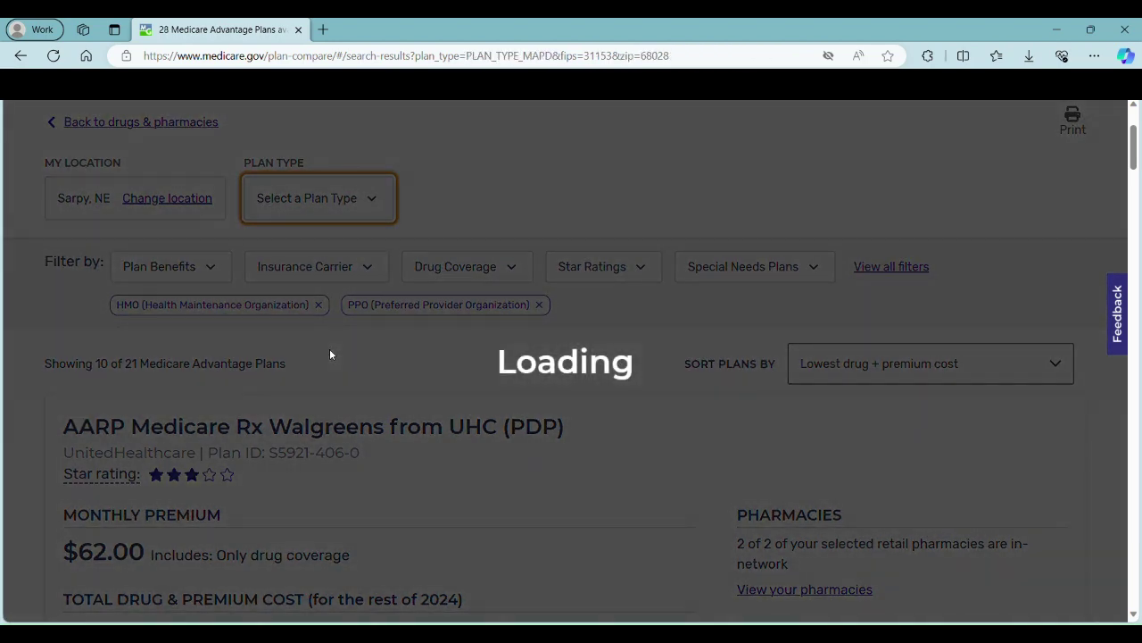
Step: Review the HumanaChoice H5216-254 (PPO) plan's premium, total drug cost, deductibles, out-of-pocket maximums, benefits and copays
scroll(335, 356, "down", 2)
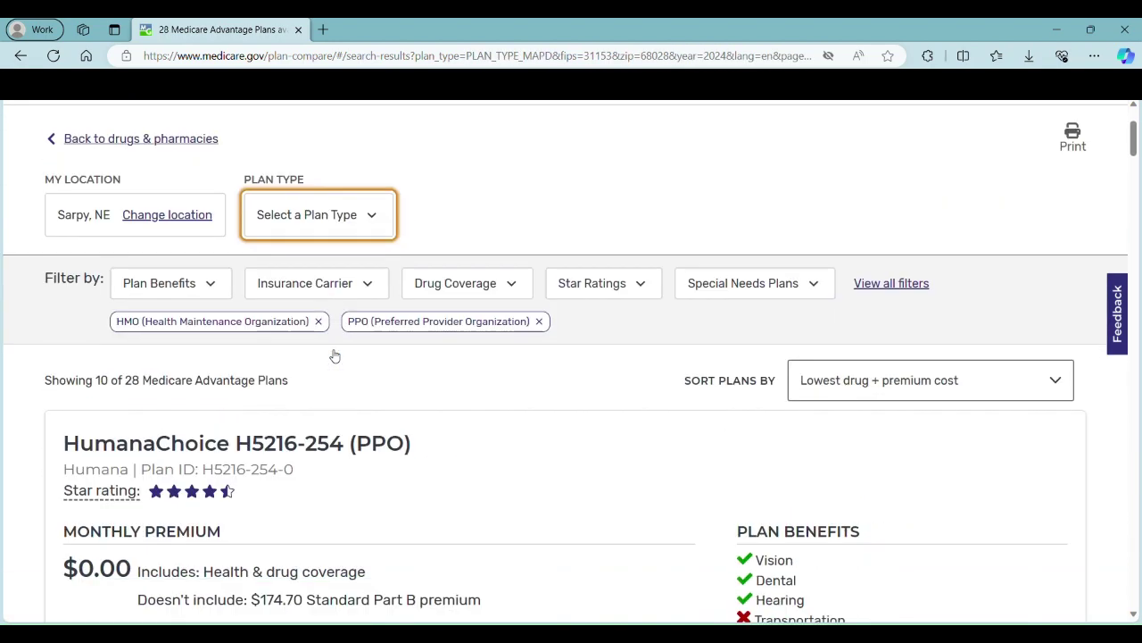
scroll(329, 355, "down", 1)
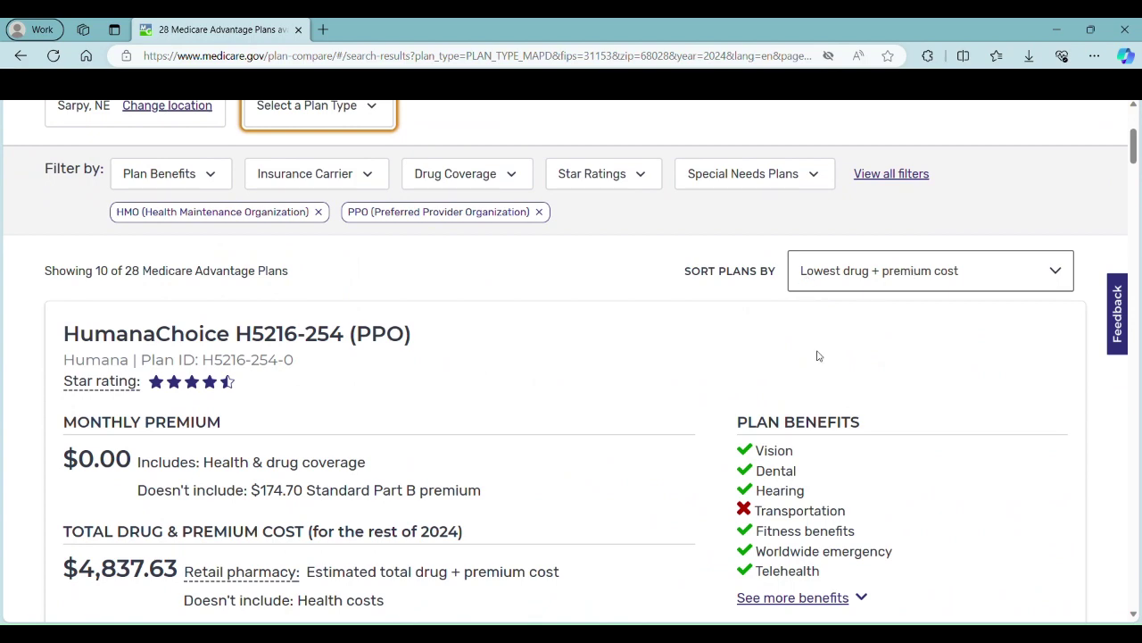
scroll(268, 348, "down", 1)
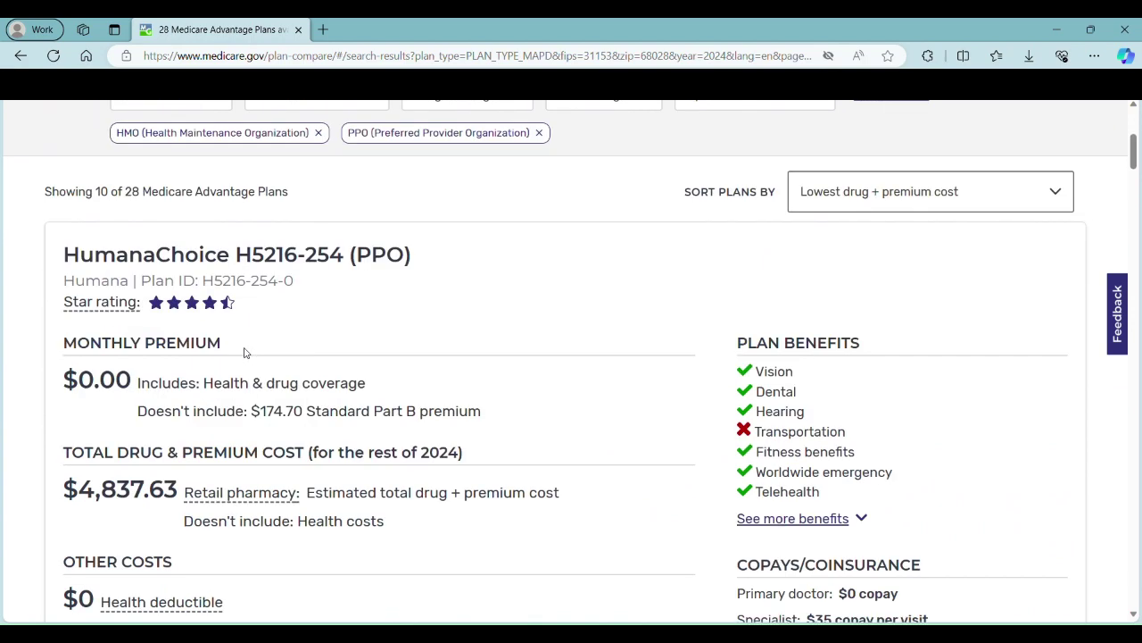
scroll(245, 351, "down", 1)
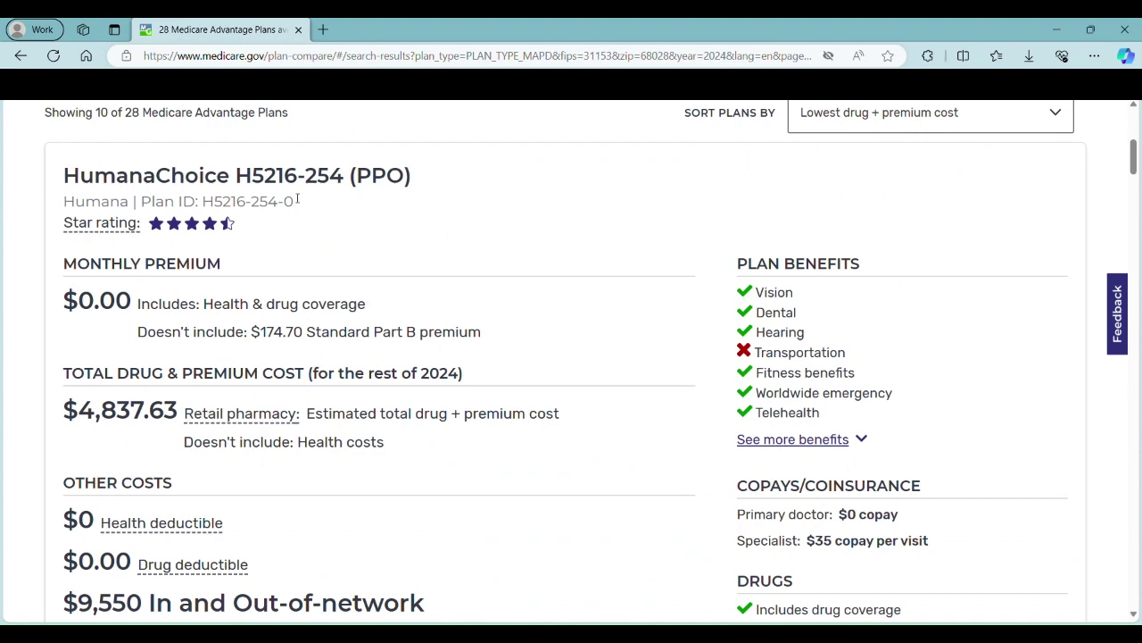
scroll(165, 234, "down", 1)
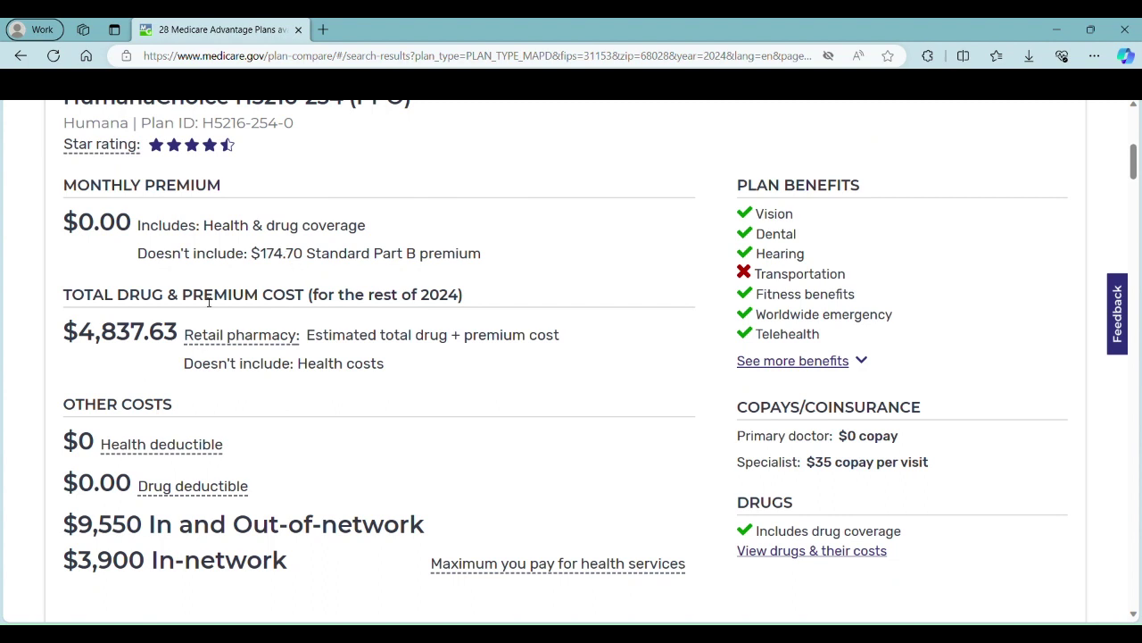
scroll(206, 304, "down", 1)
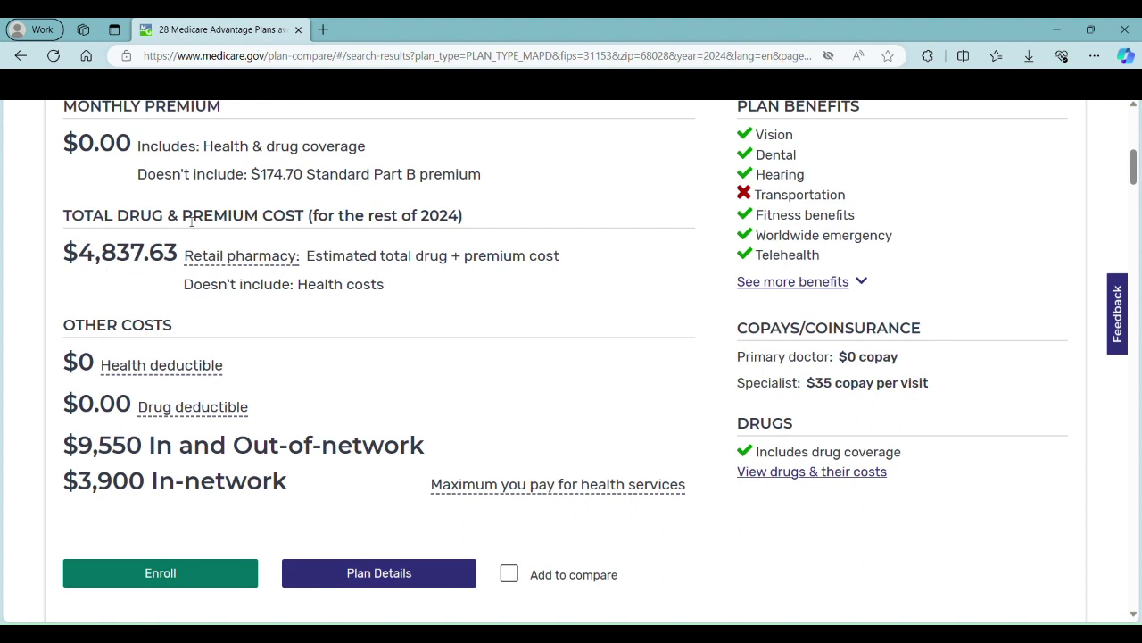
scroll(237, 313, "down", 1)
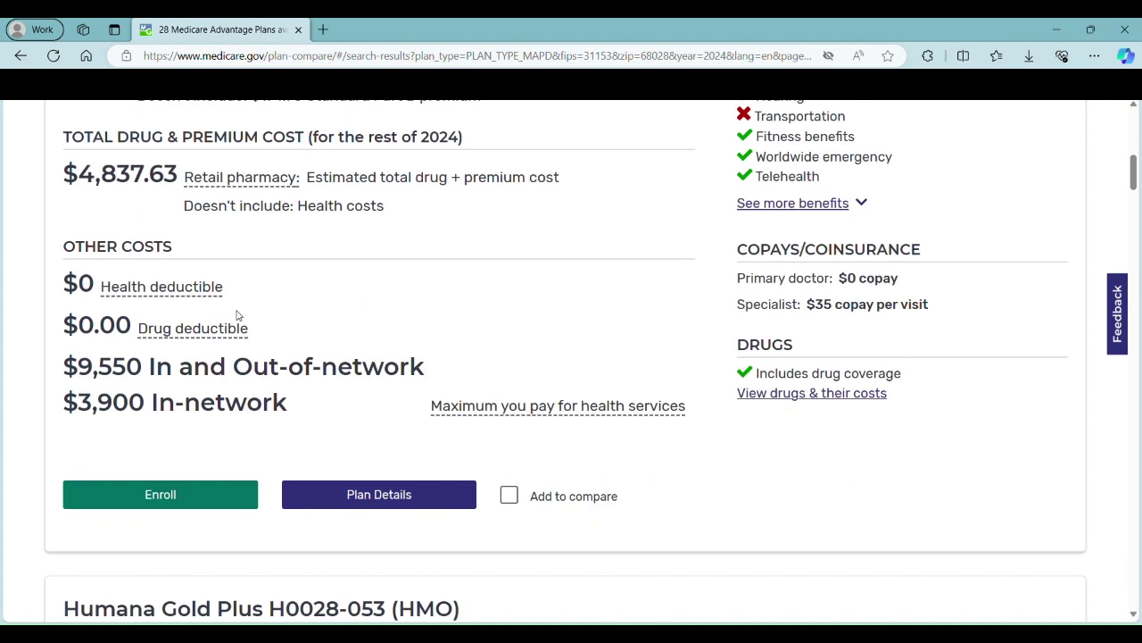
Step: Open the HumanaChoice H5216-254 (PPO) plan's drug costs and examine its pharmacy network status, yearly costs and monthly costs at Walgreens and CVS
left_click(829, 393)
scroll(508, 399, "down", 6)
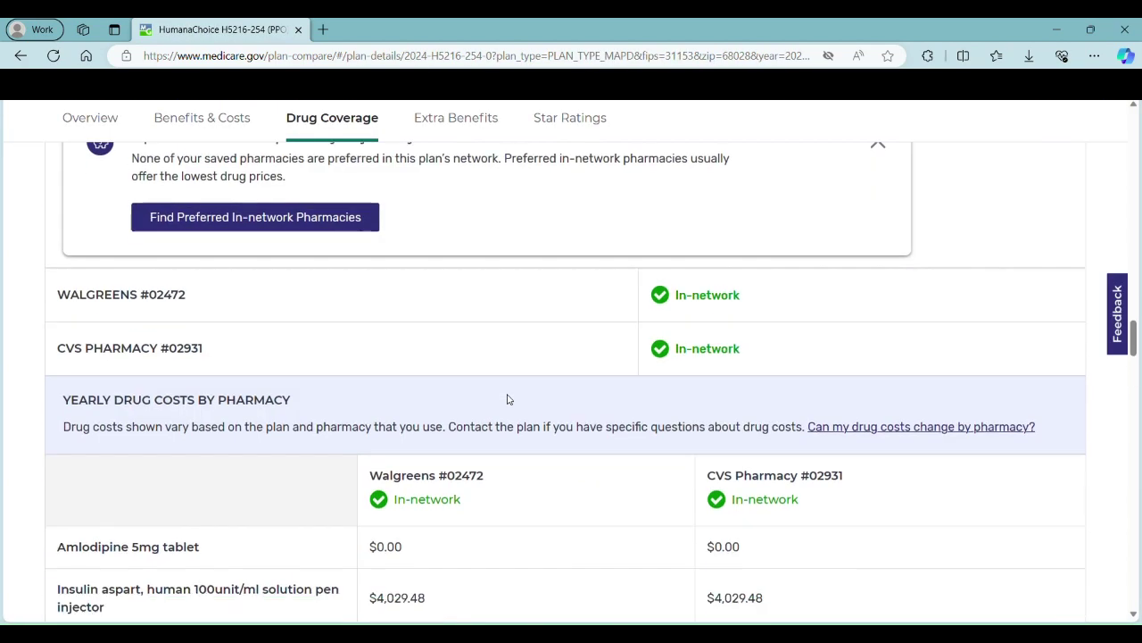
scroll(508, 399, "up", 1)
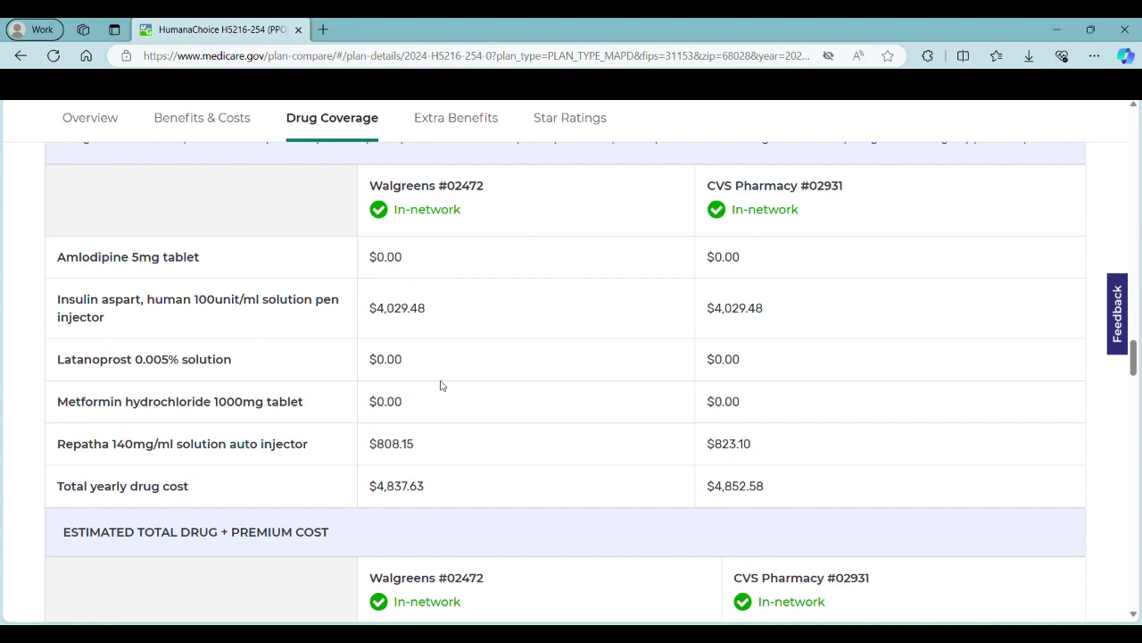
scroll(440, 385, "down", 3)
scroll(440, 386, "down", 3)
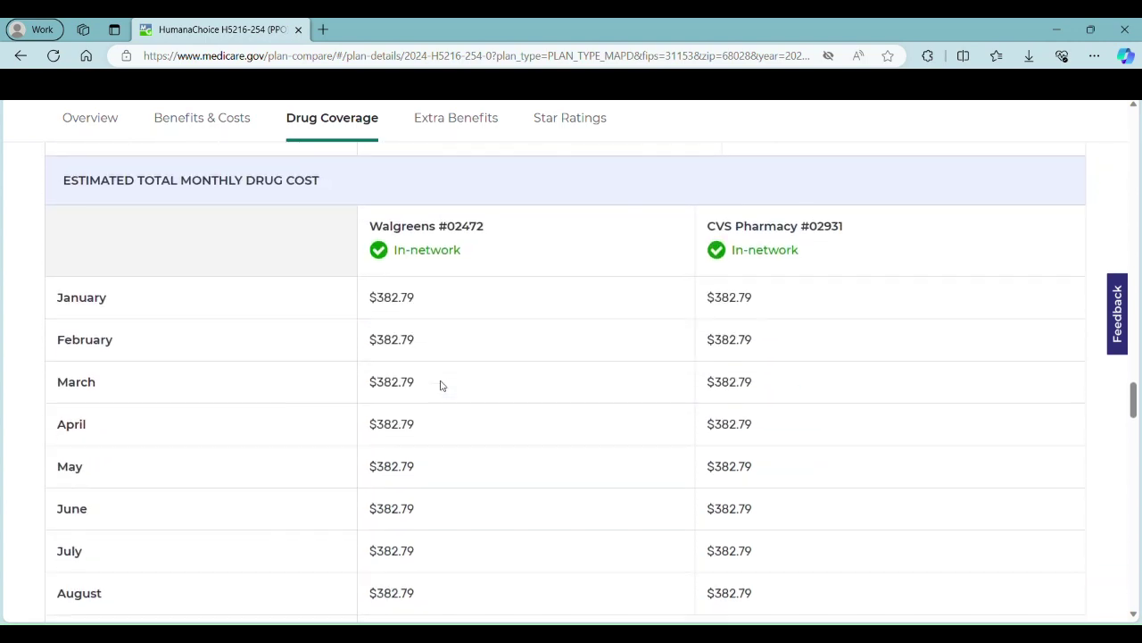
scroll(440, 385, "down", 2)
scroll(440, 385, "up", 1)
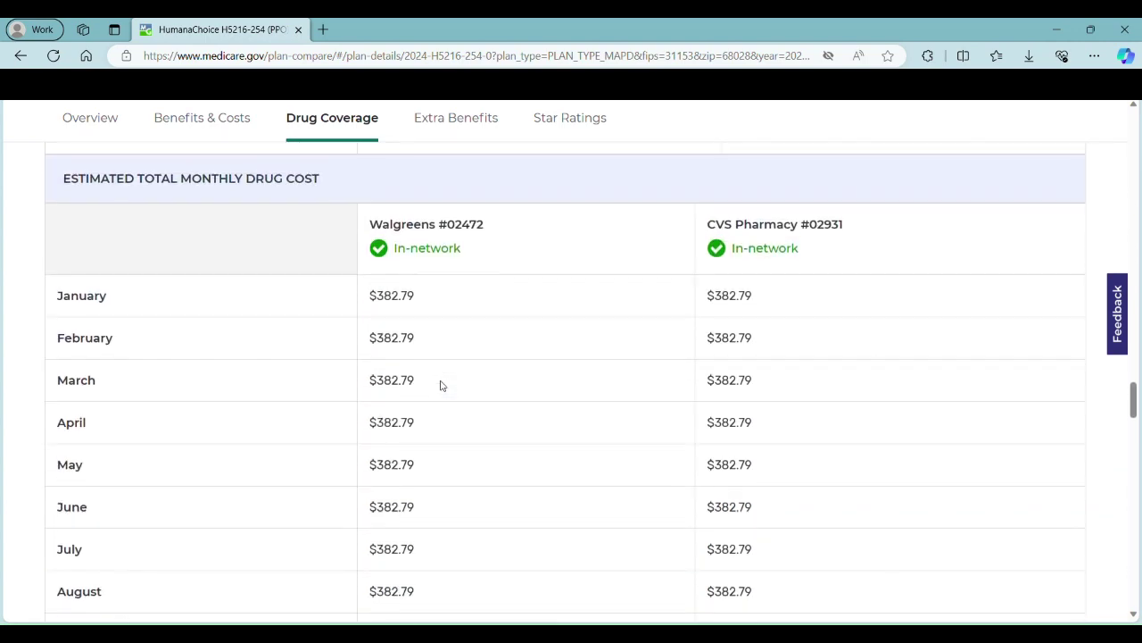
scroll(440, 332, "down", 3)
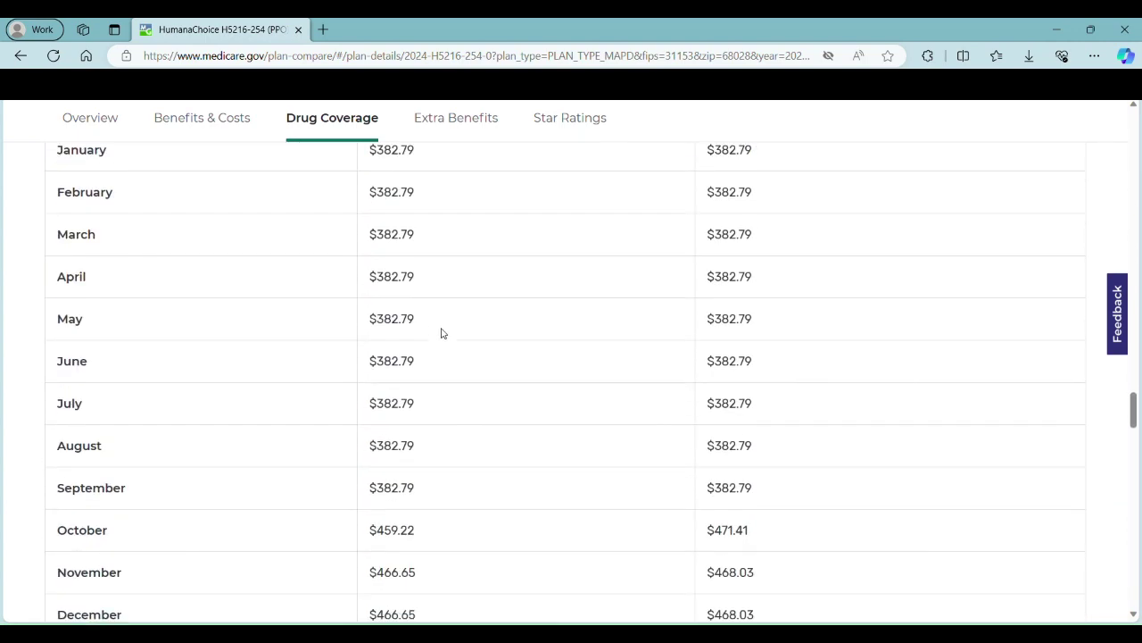
scroll(430, 326, "up", 2)
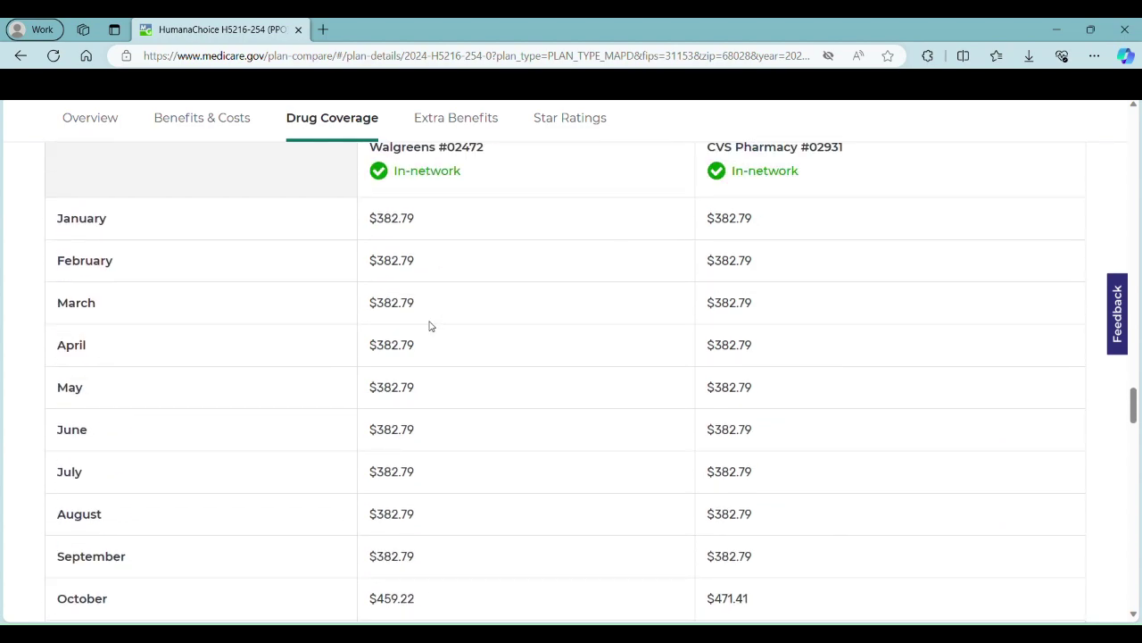
Step: Compare the HumanaChoice plan's yearly cost per drug with its coverage gap timing and January to December costs at both pharmacies
scroll(381, 282, "up", 8)
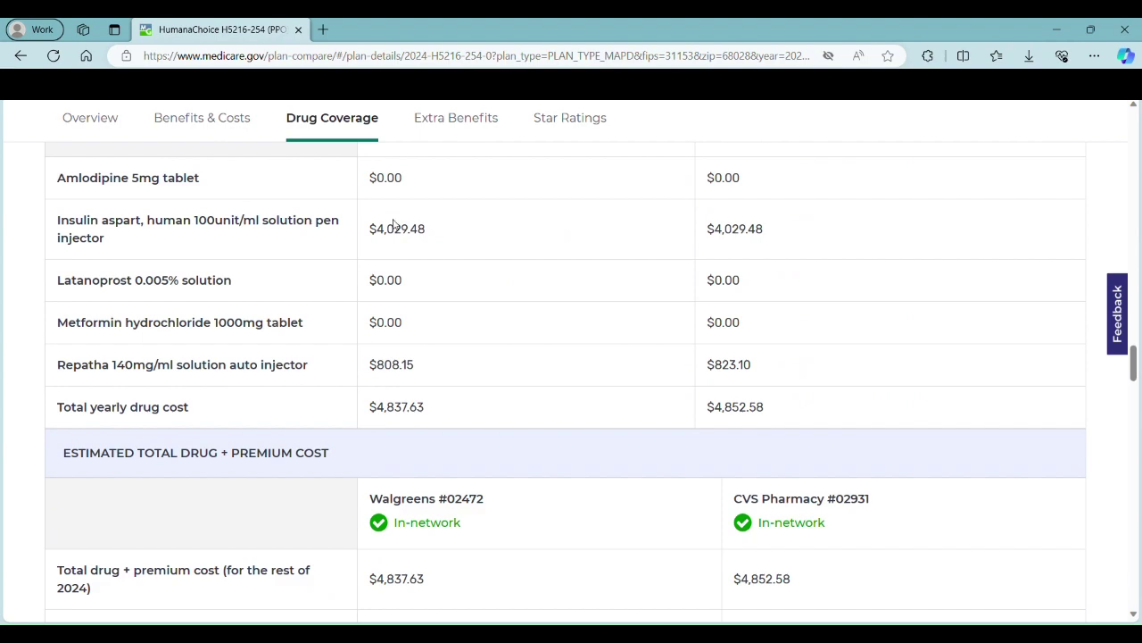
scroll(381, 389, "down", 1)
scroll(401, 377, "up", 1)
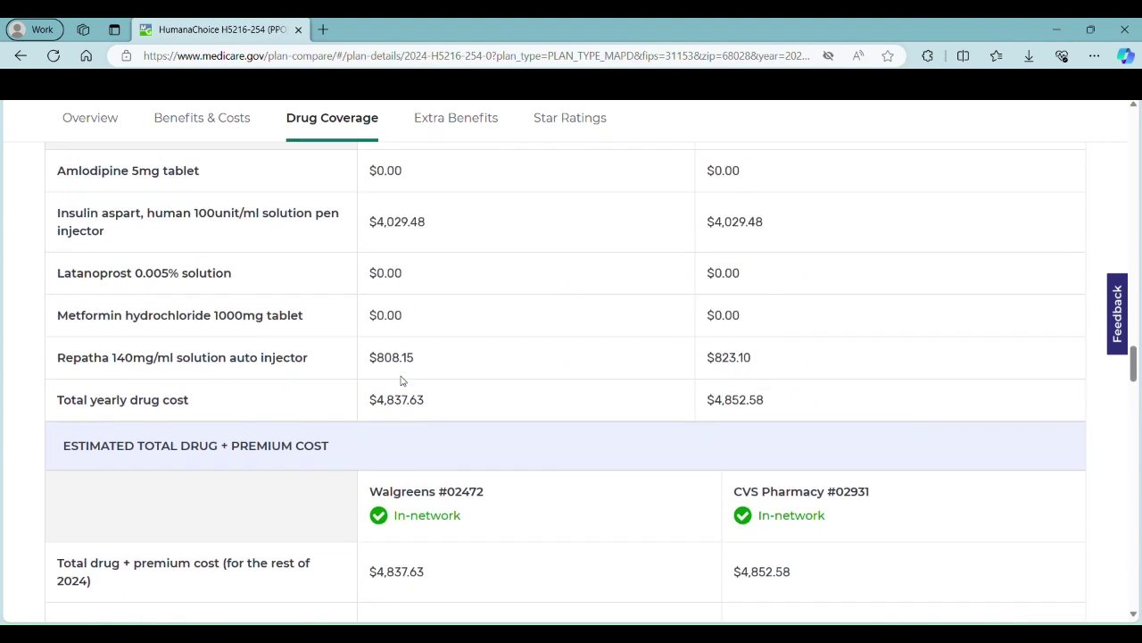
scroll(400, 377, "down", 7)
scroll(401, 380, "down", 3)
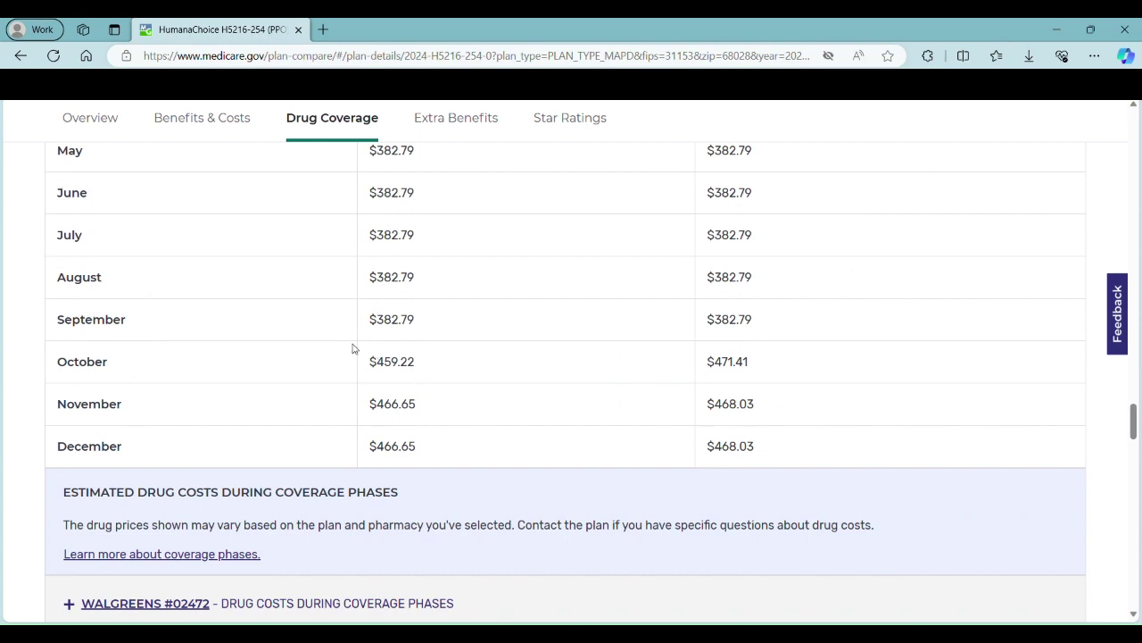
scroll(425, 390, "up", 12)
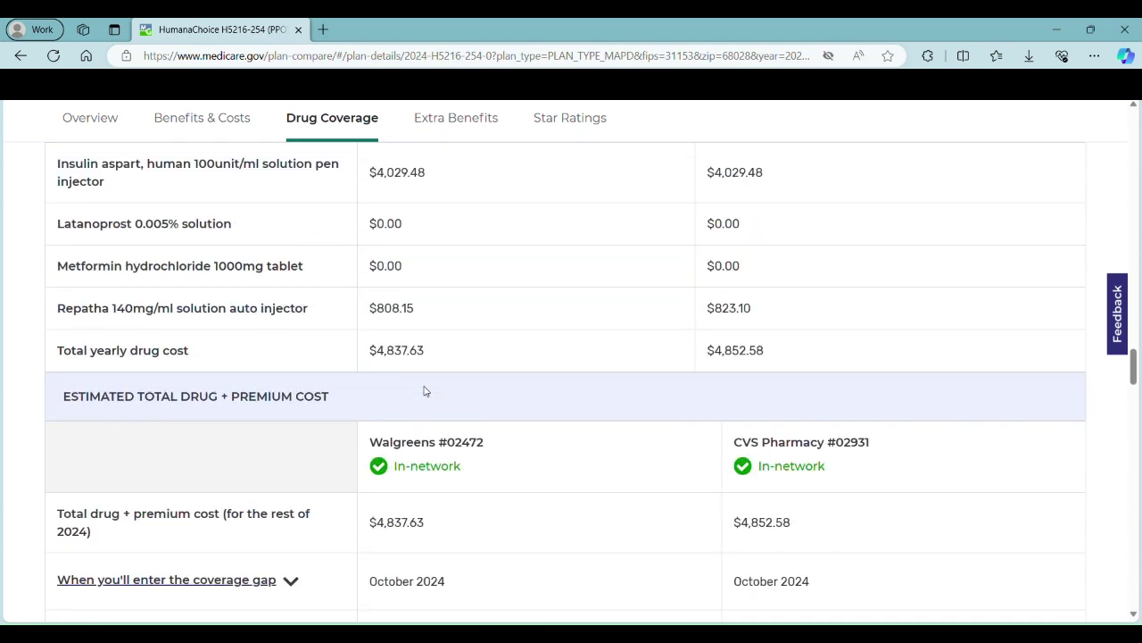
scroll(425, 390, "up", 6)
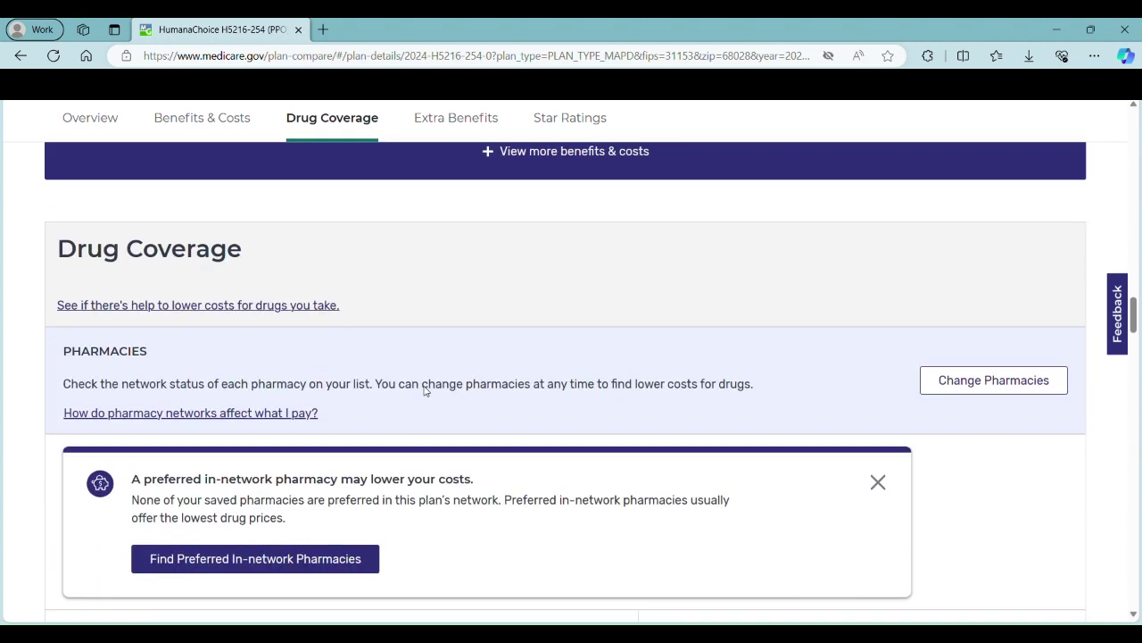
scroll(425, 390, "down", 3)
scroll(424, 390, "down", 6)
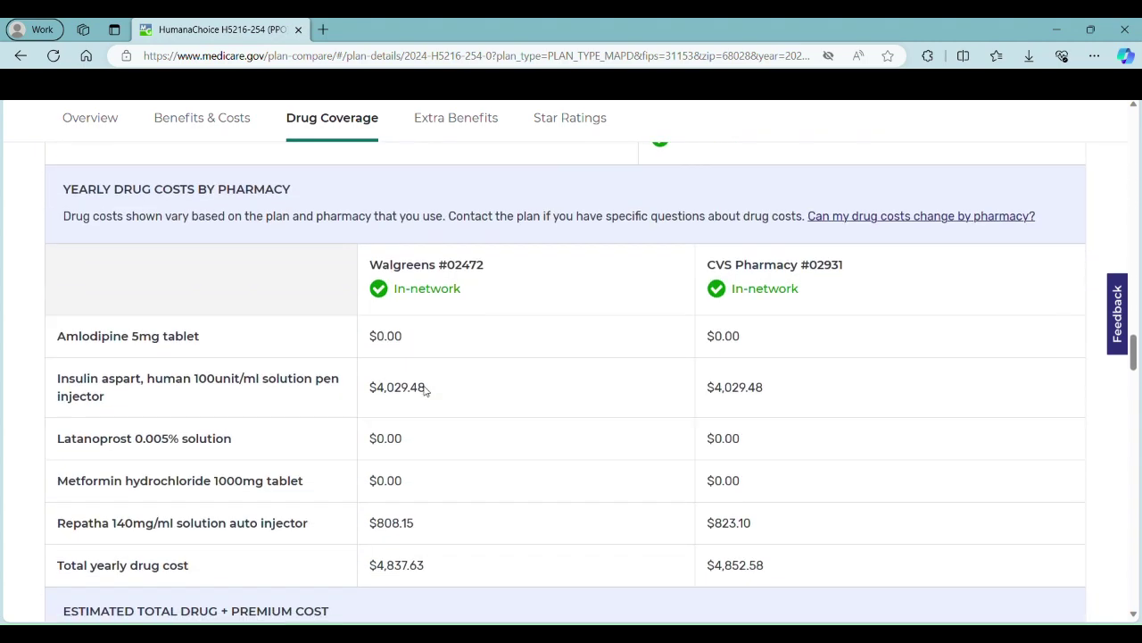
scroll(425, 390, "down", 6)
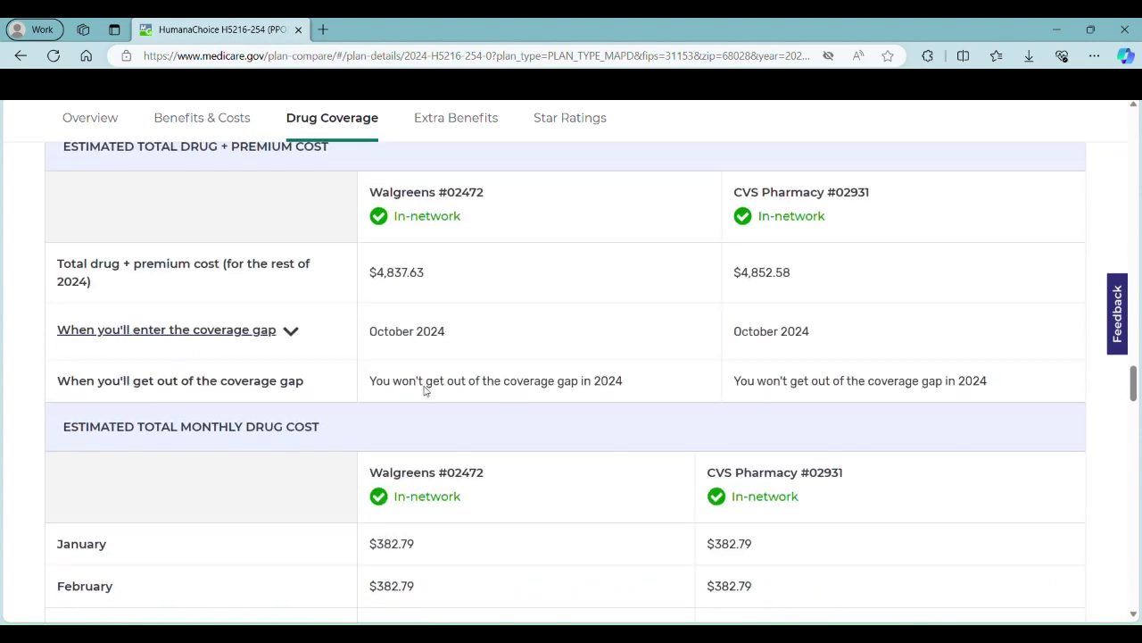
scroll(429, 391, "down", 3)
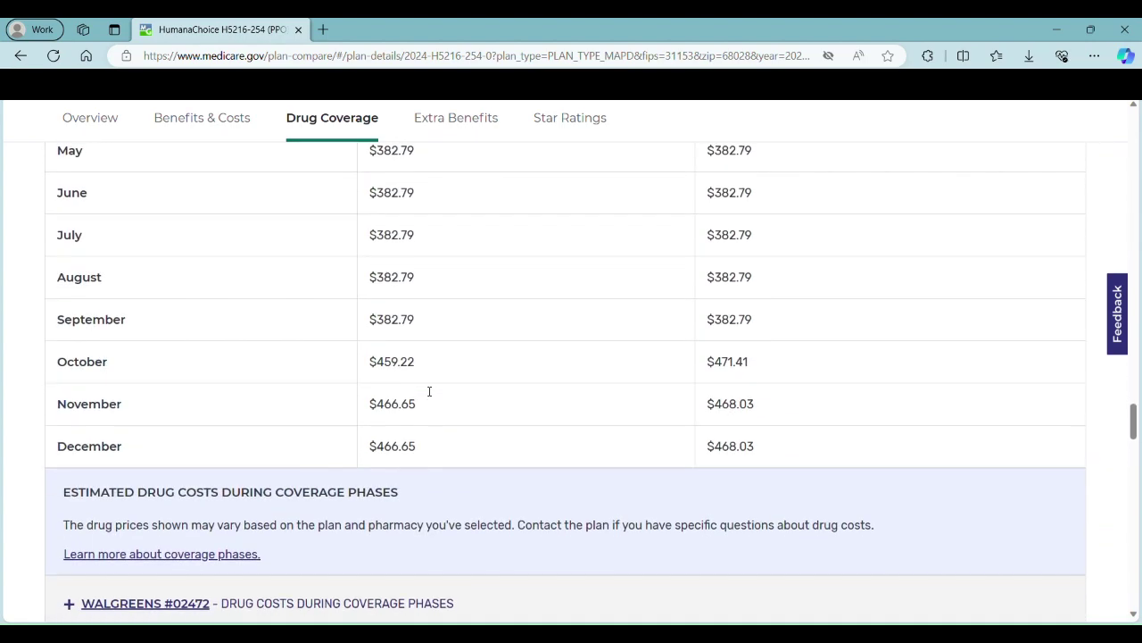
scroll(408, 331, "down", 5)
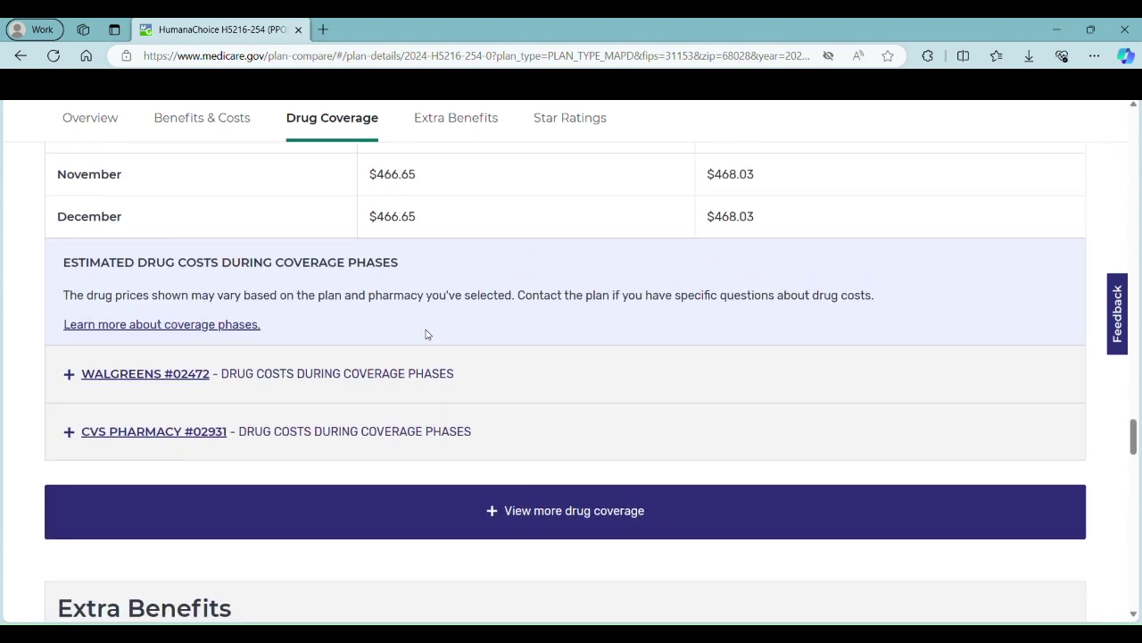
Step: Review the HumanaChoice plan's hearing, preventive dental, comprehensive dental and vision benefits, including in-network and out-of-network costs
scroll(425, 334, "down", 4)
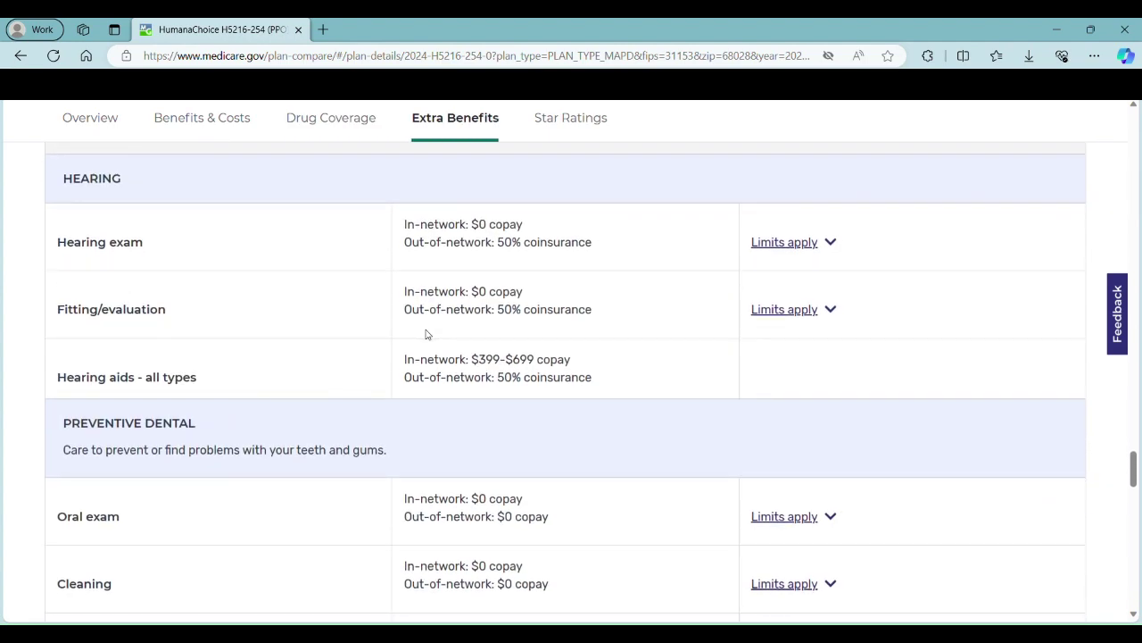
scroll(426, 334, "down", 1)
scroll(426, 334, "up", 1)
scroll(305, 282, "down", 3)
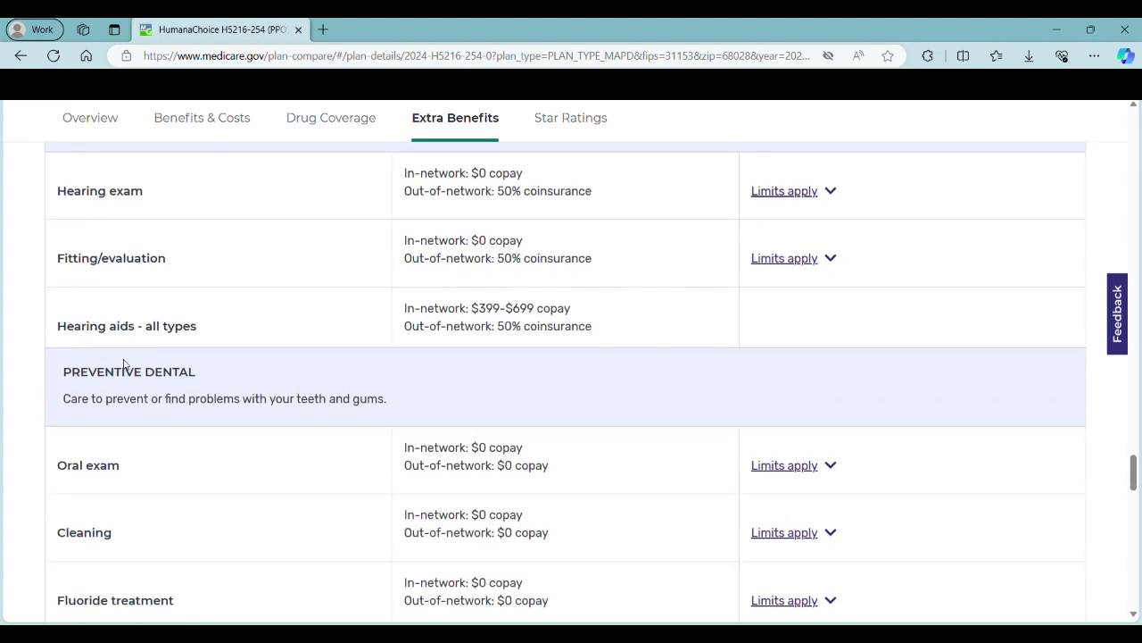
scroll(306, 324, "down", 3)
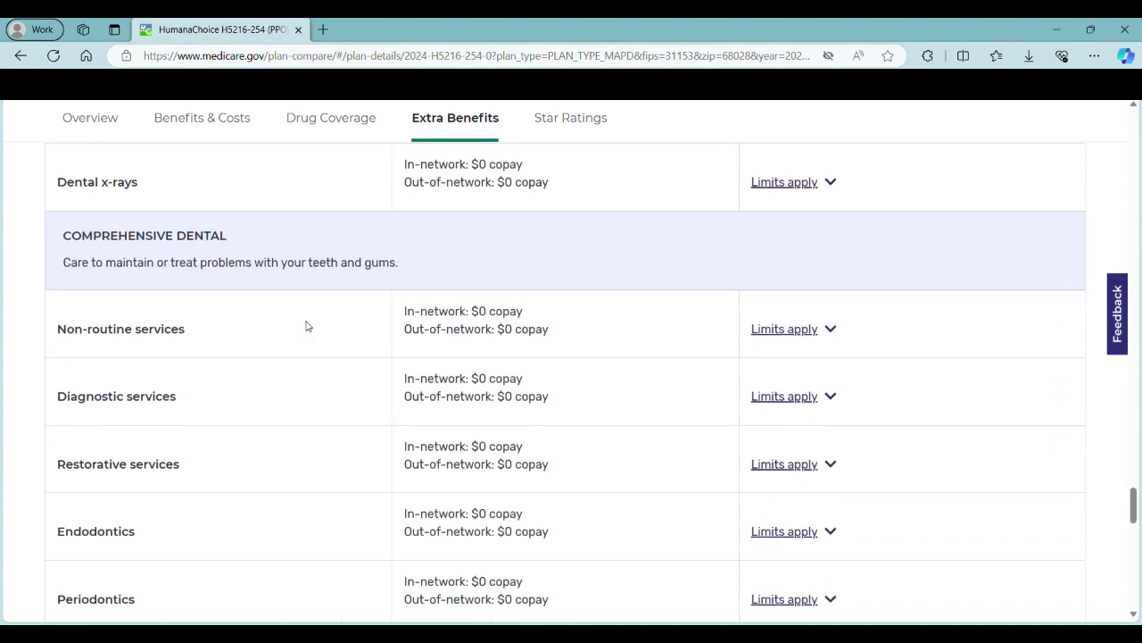
scroll(171, 283, "down", 3)
scroll(171, 283, "down", 4)
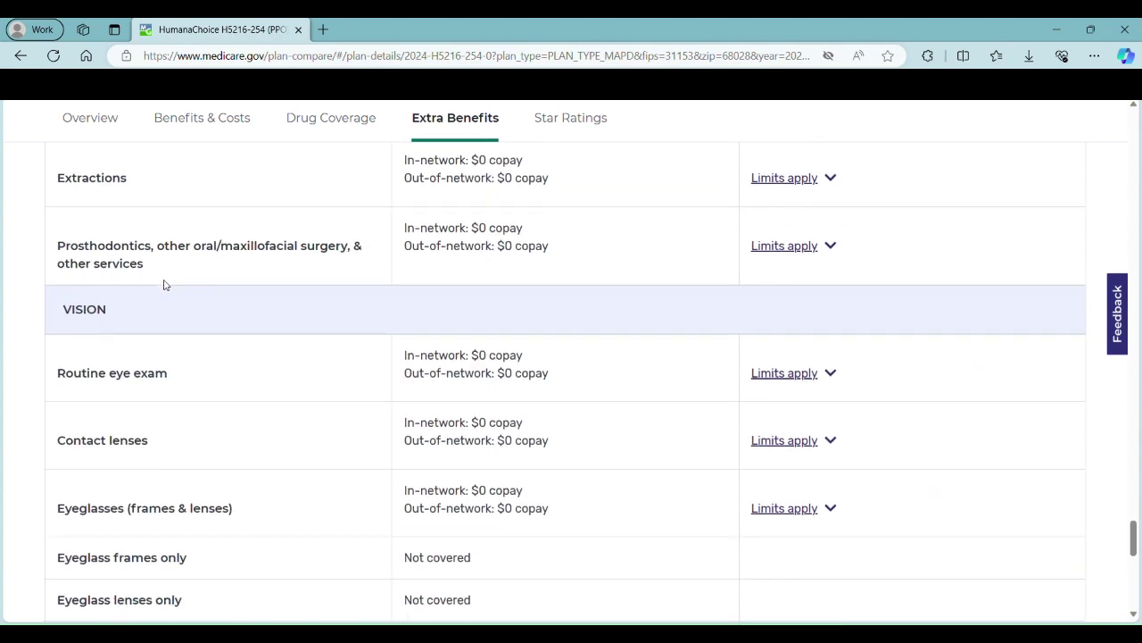
scroll(324, 303, "down", 4)
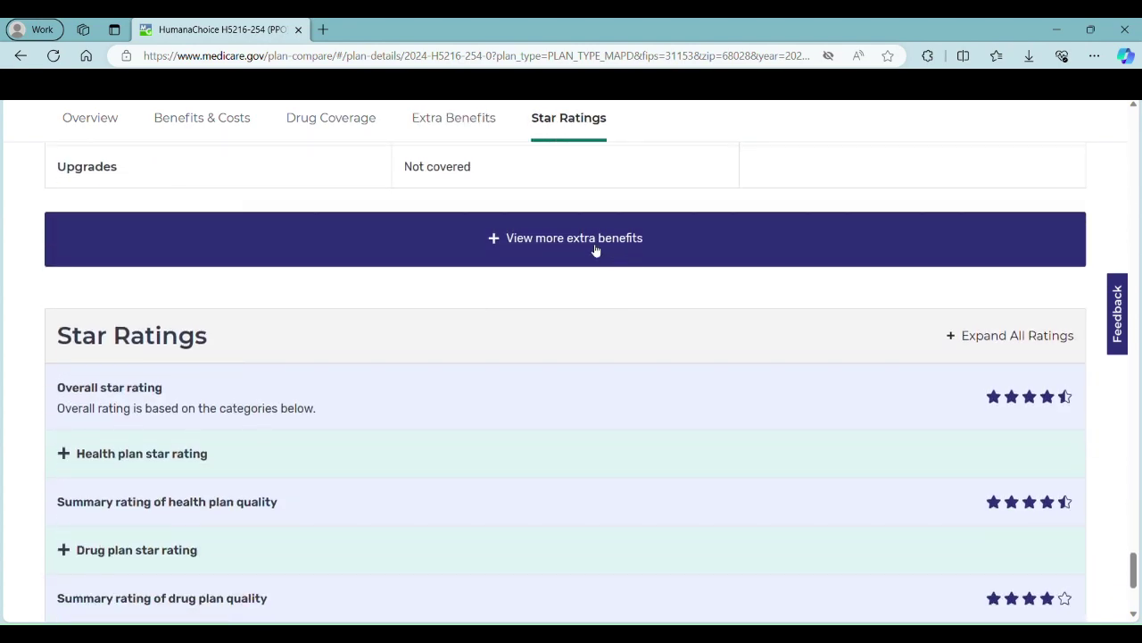
Step: Expand the additional extra benefits and review pain management, more benefits and special benefits coverage, plus the plan's star ratings
left_click(593, 248)
scroll(214, 330, "down", 2)
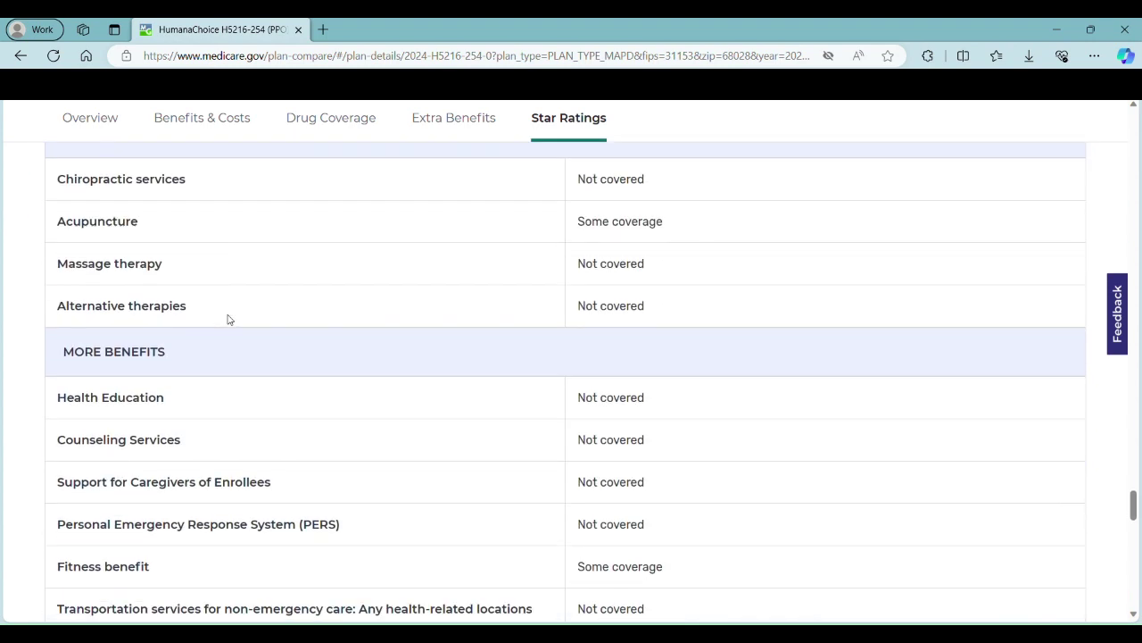
scroll(227, 319, "up", 1)
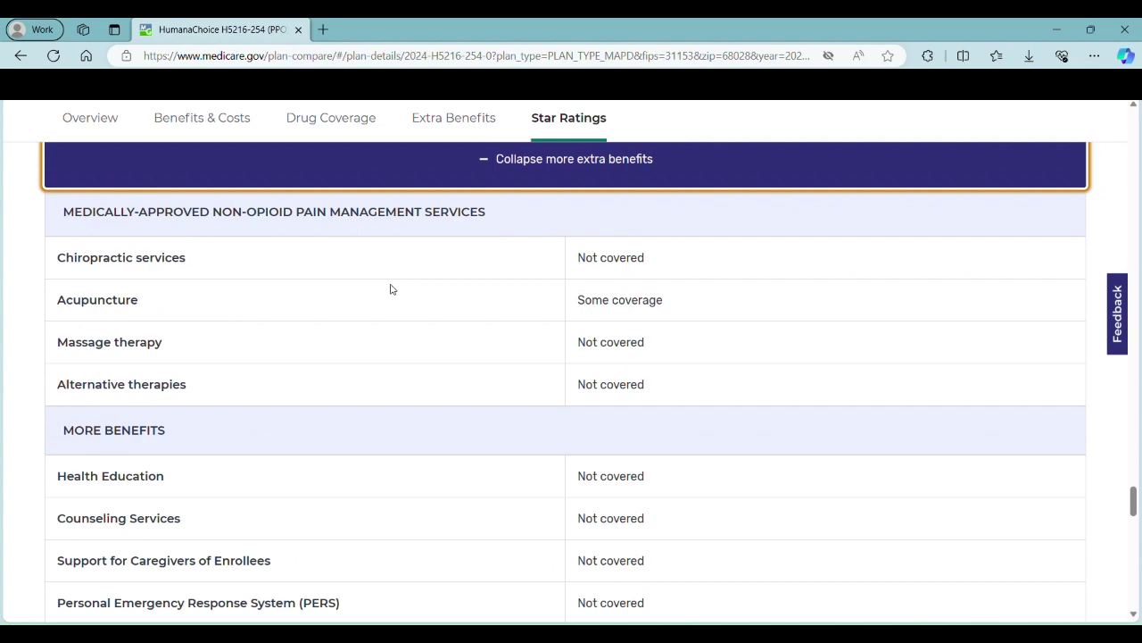
scroll(342, 347, "down", 3)
scroll(342, 347, "down", 1)
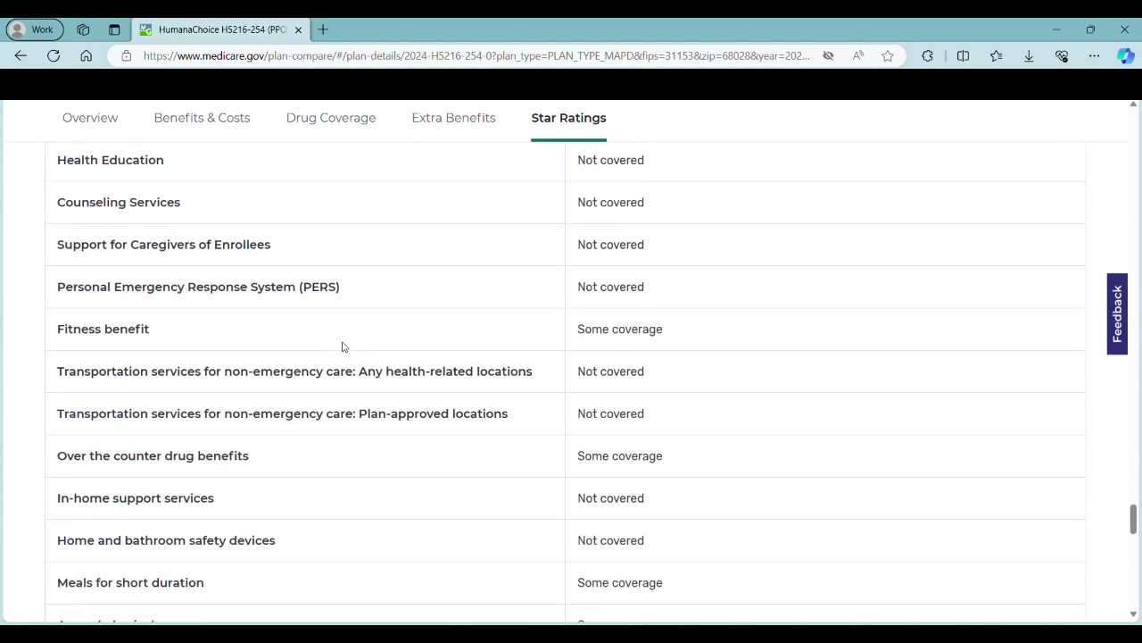
scroll(335, 341, "up", 1)
scroll(331, 337, "down", 9)
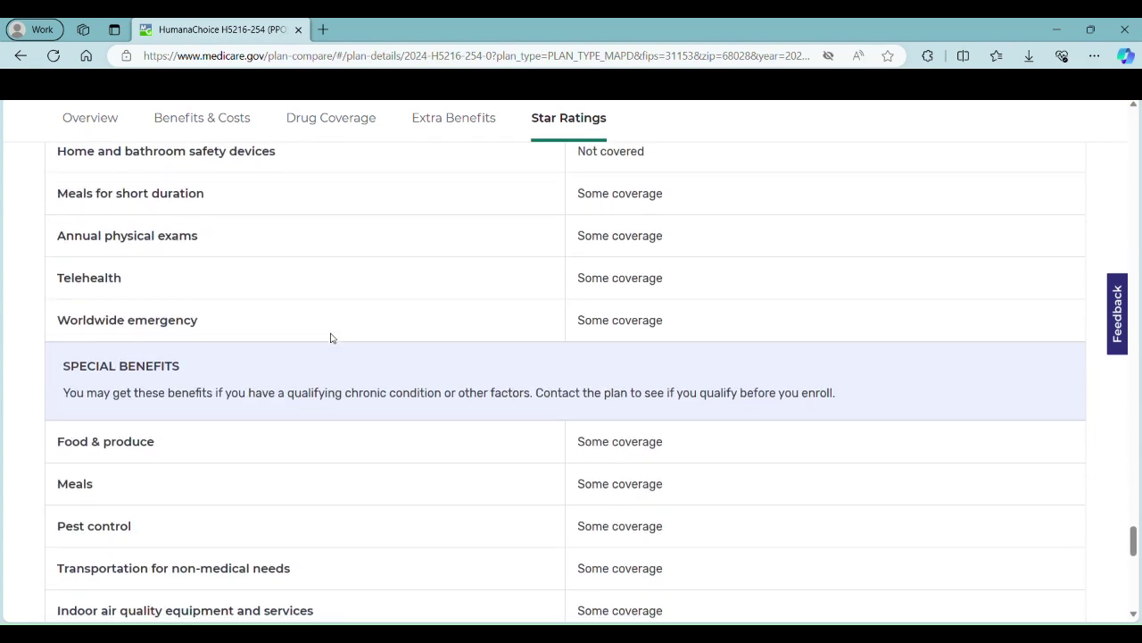
scroll(330, 337, "down", 2)
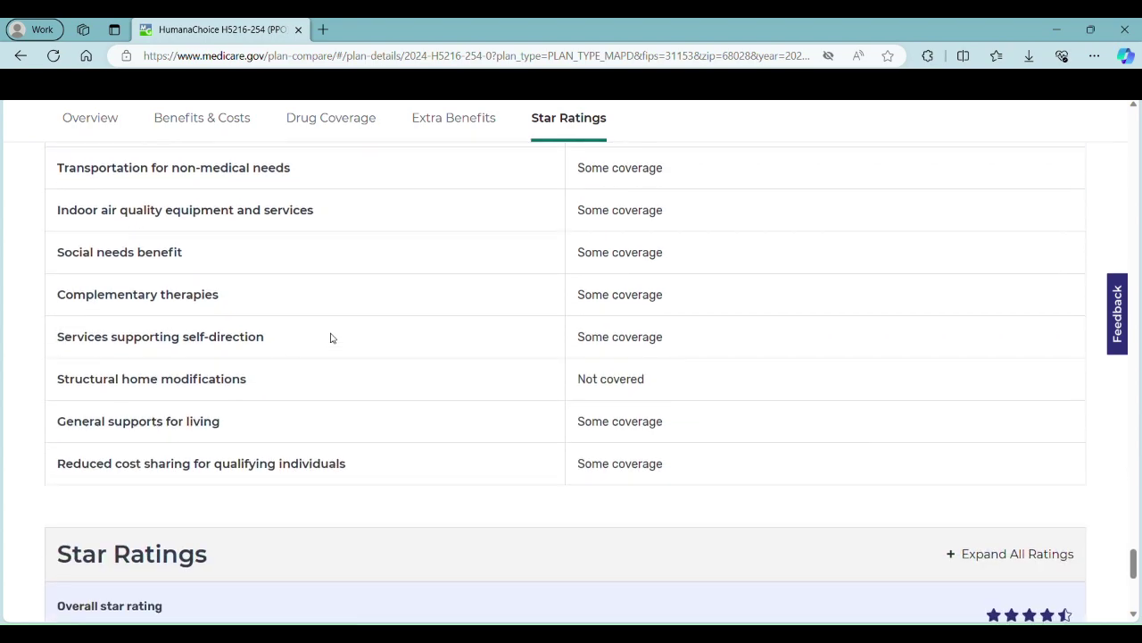
scroll(214, 344, "down", 6)
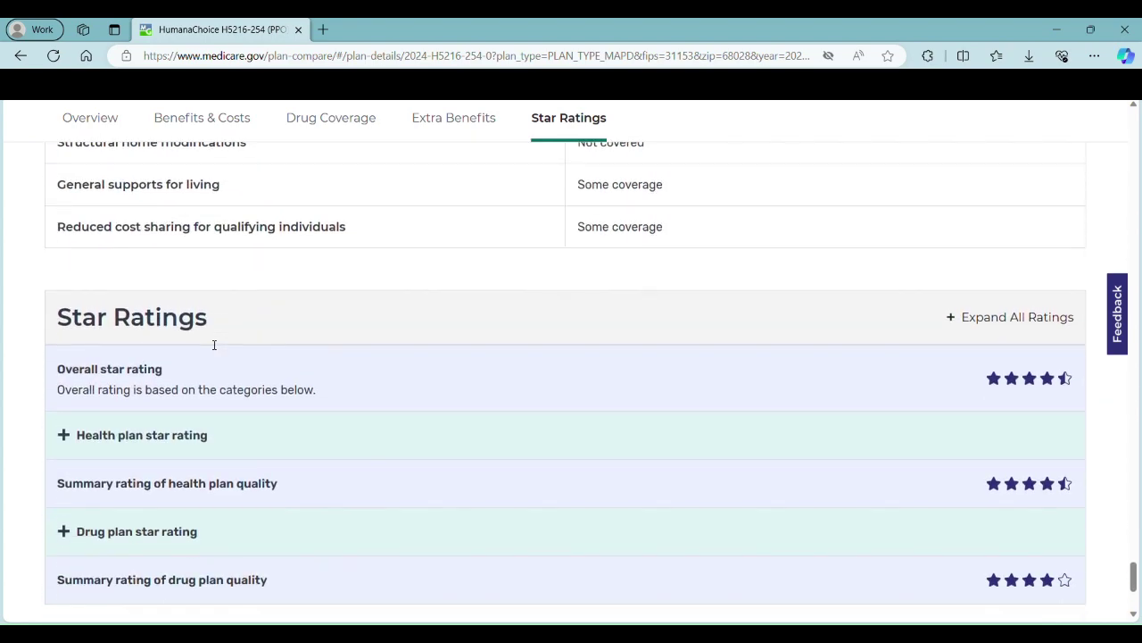
Step: Return to the plan's doctor services under Benefits & Costs and open Humana's provider network directory
scroll(215, 345, "up", 8)
scroll(214, 345, "up", 20)
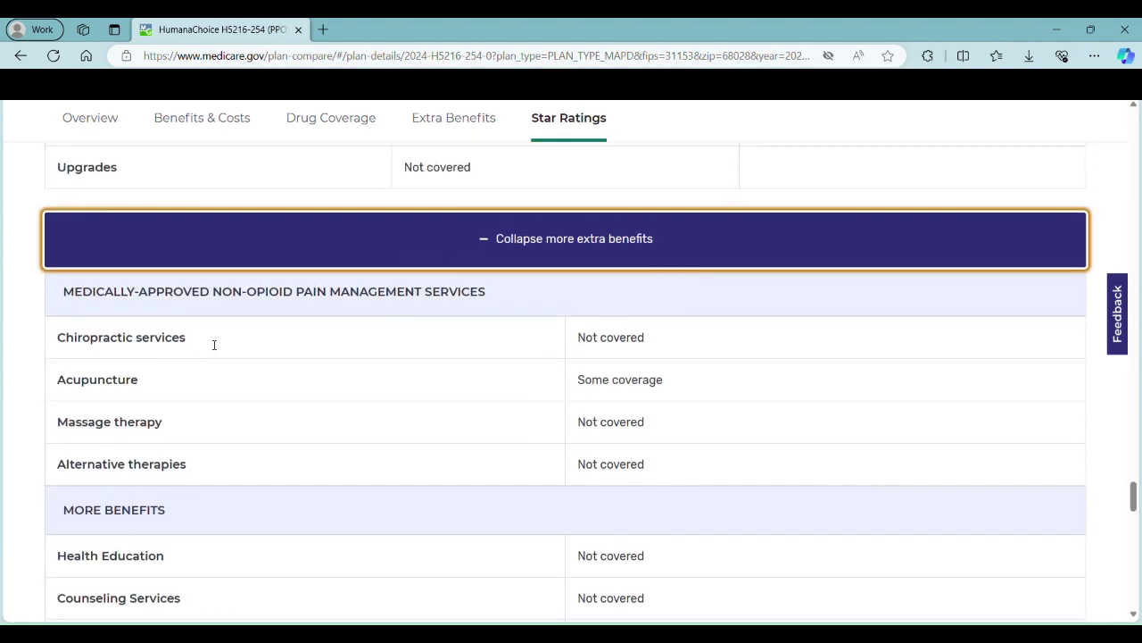
scroll(209, 345, "up", 20)
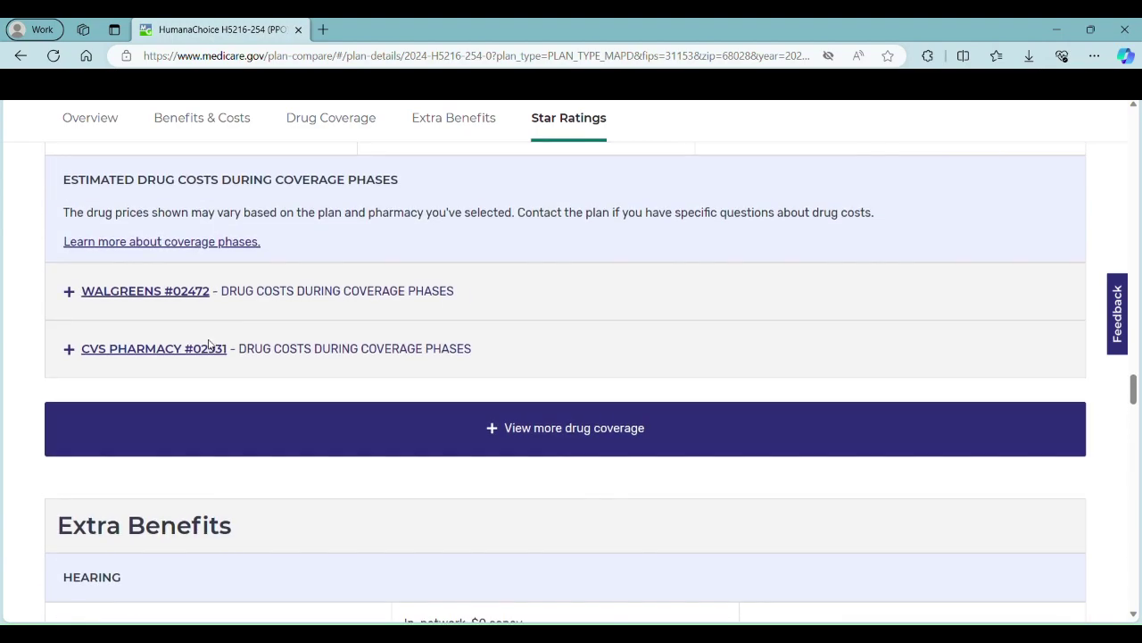
scroll(209, 345, "down", 3)
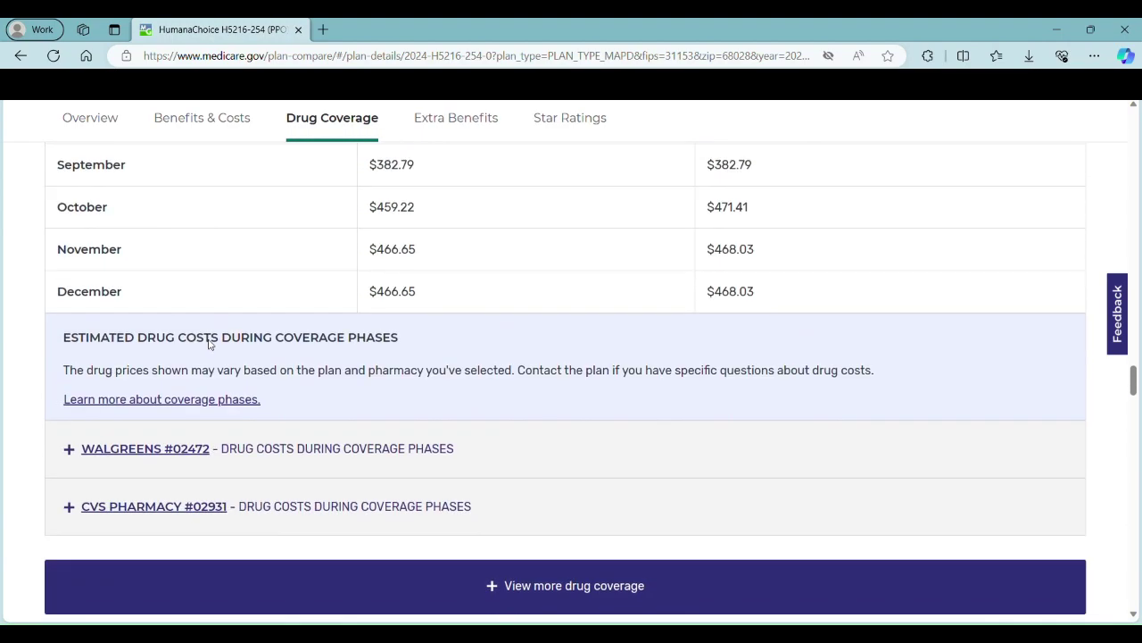
scroll(215, 345, "up", 15)
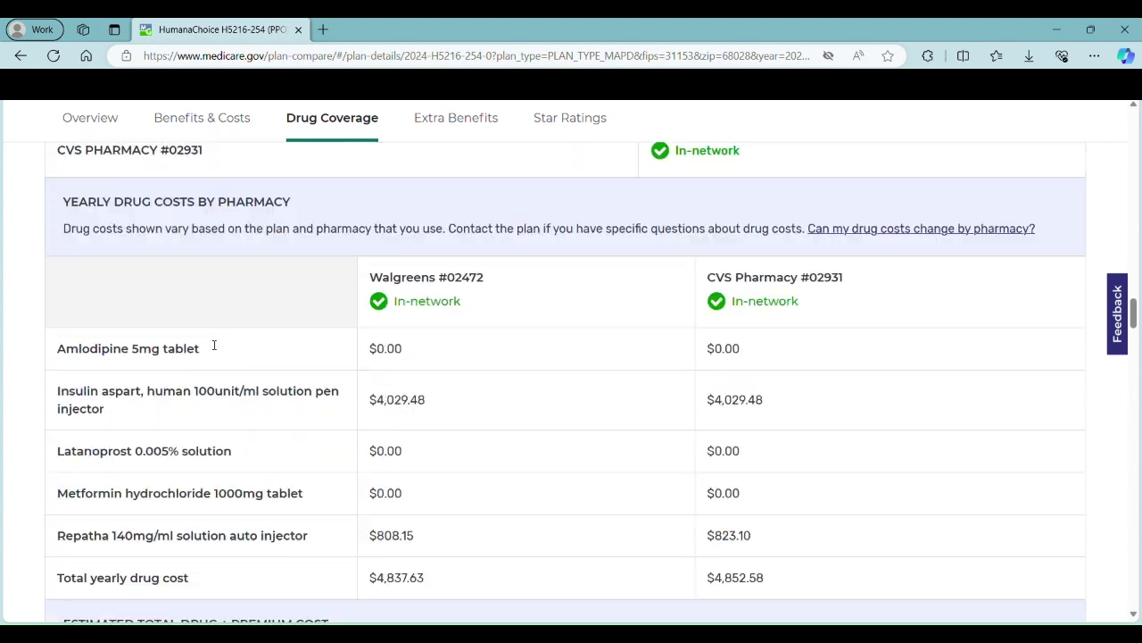
scroll(214, 345, "up", 3)
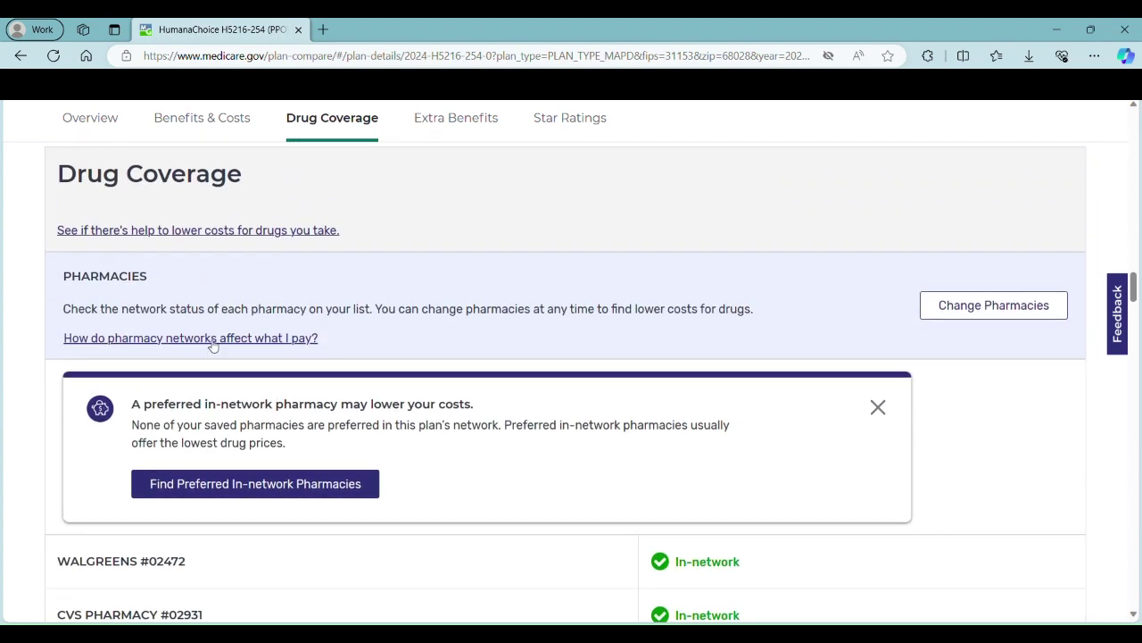
scroll(214, 347, "up", 15)
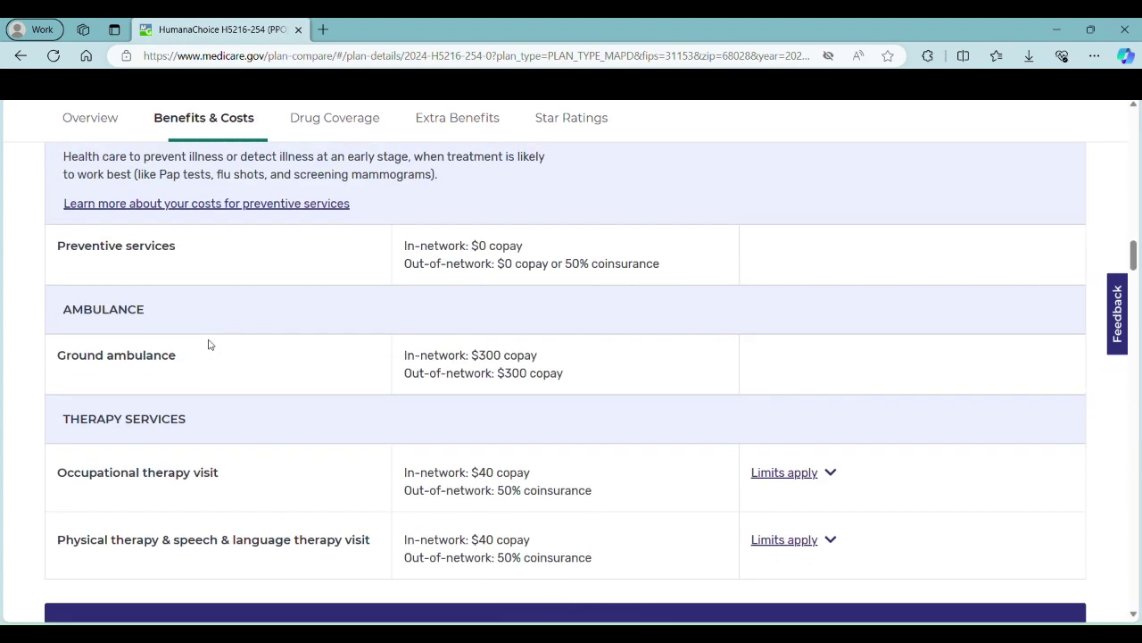
scroll(209, 344, "up", 5)
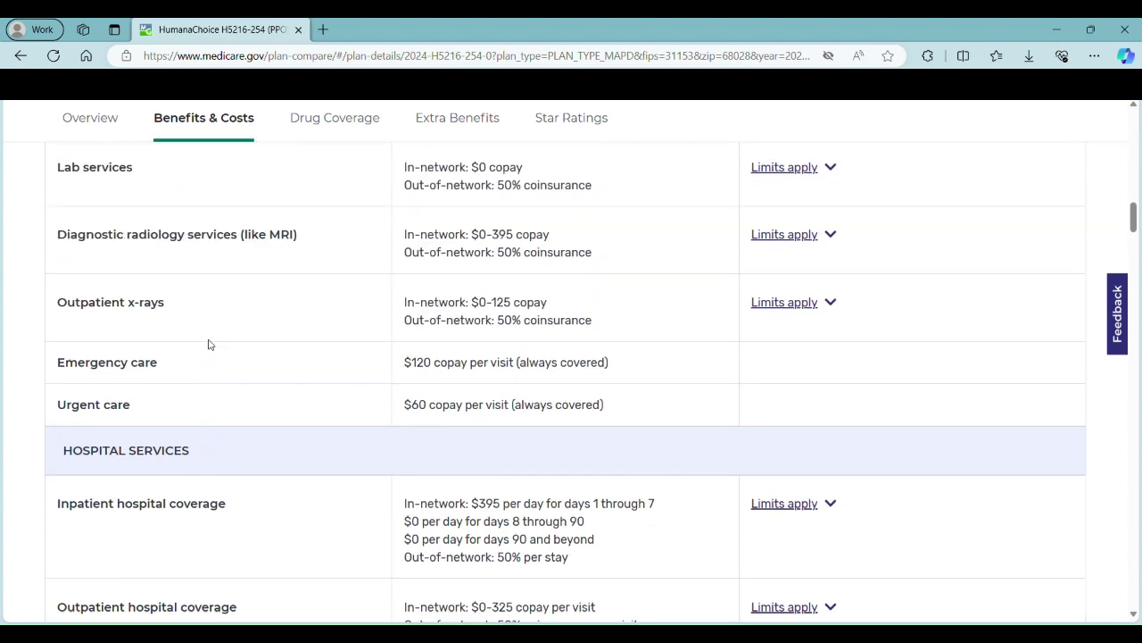
scroll(209, 345, "up", 4)
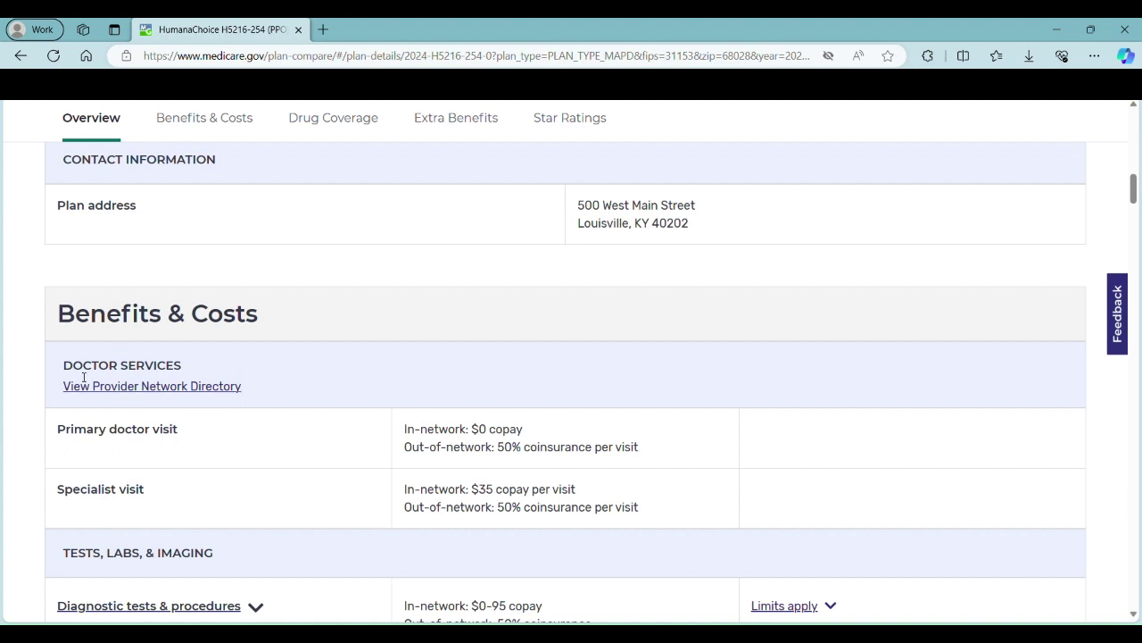
left_click(156, 389)
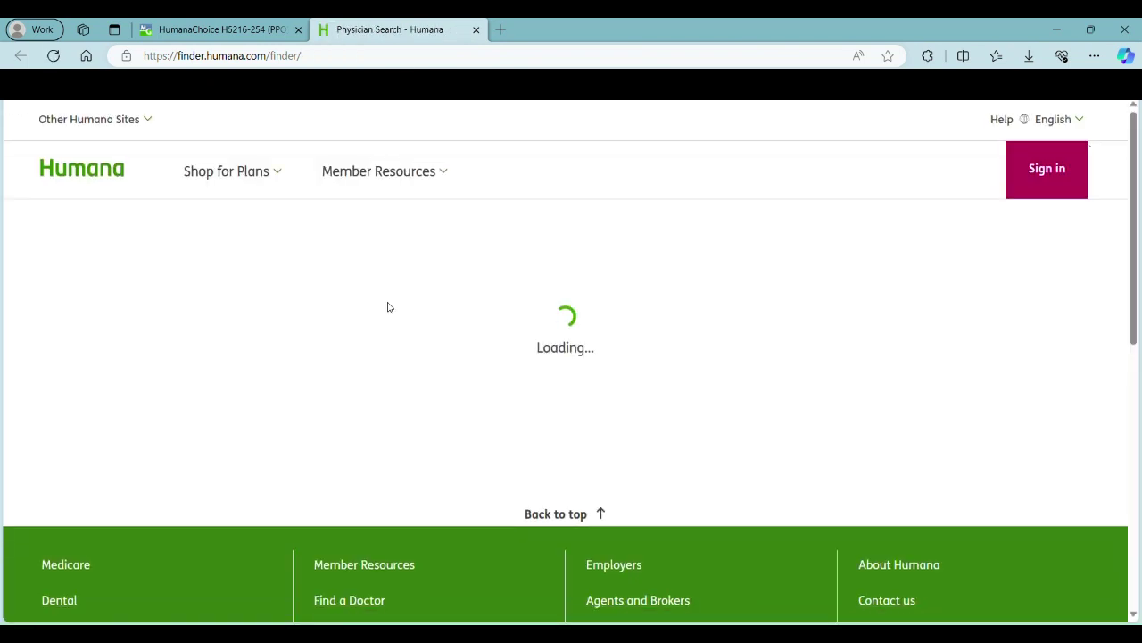
Step: Set the medical provider search location to ZIP code 68028 with a distance of 30 miles
scroll(388, 307, "down", 2)
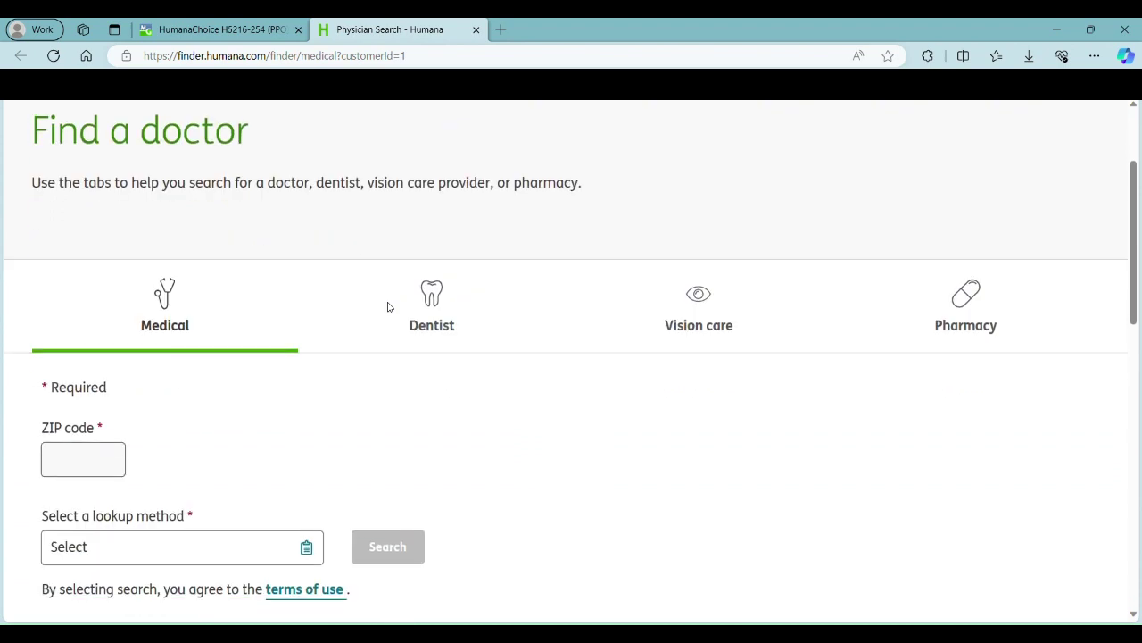
scroll(216, 313, "down", 3)
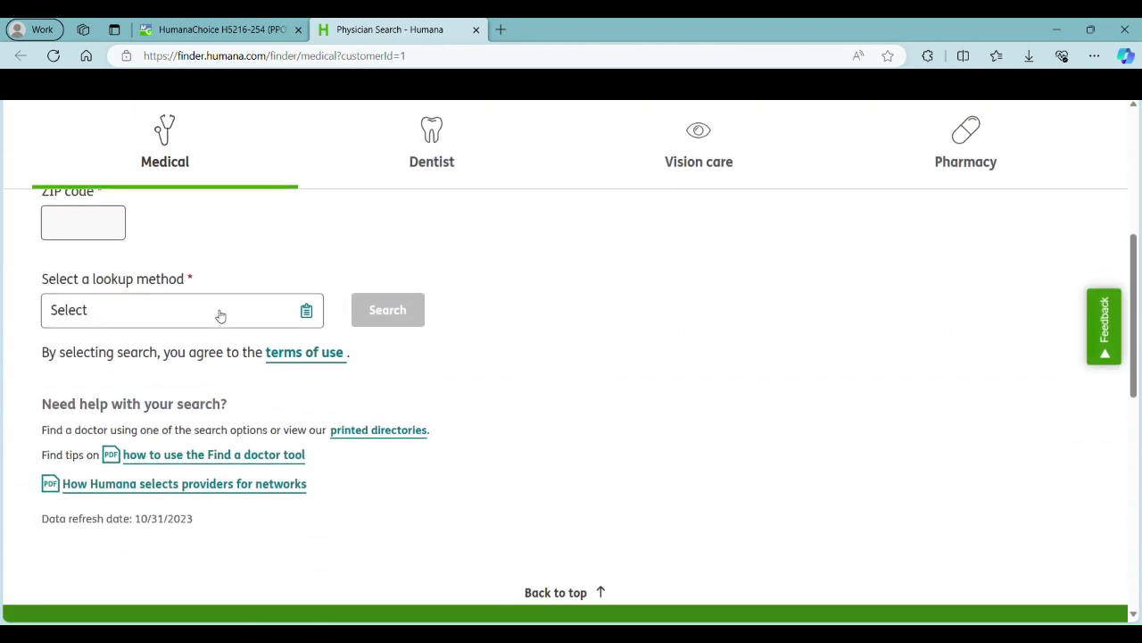
scroll(220, 315, "up", 1)
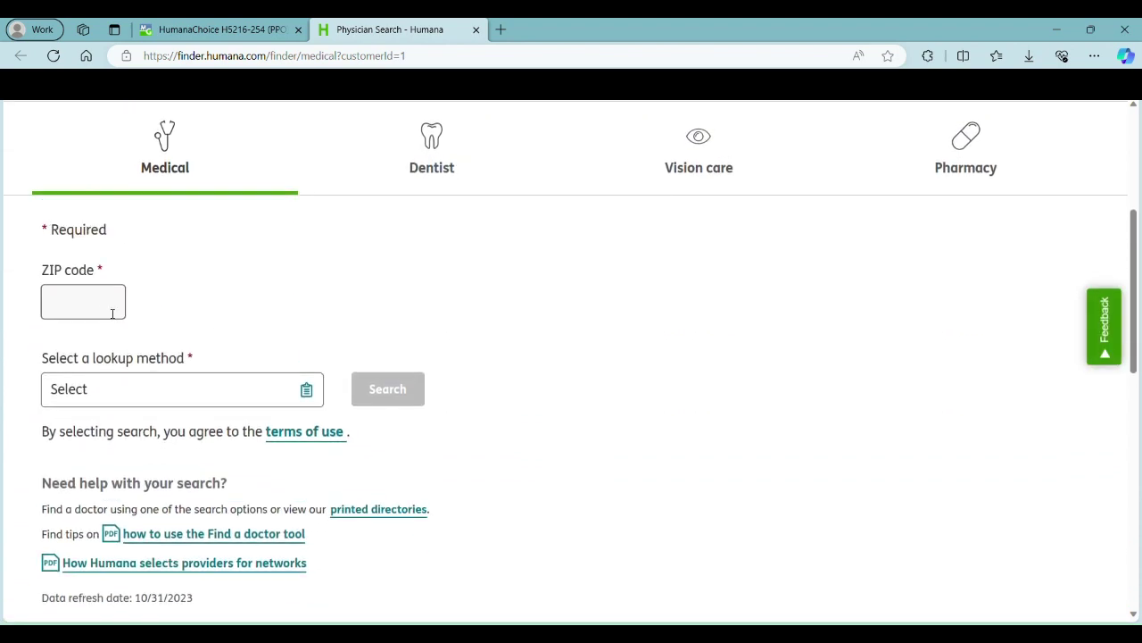
left_click(93, 309)
scroll(236, 326, "up", 2)
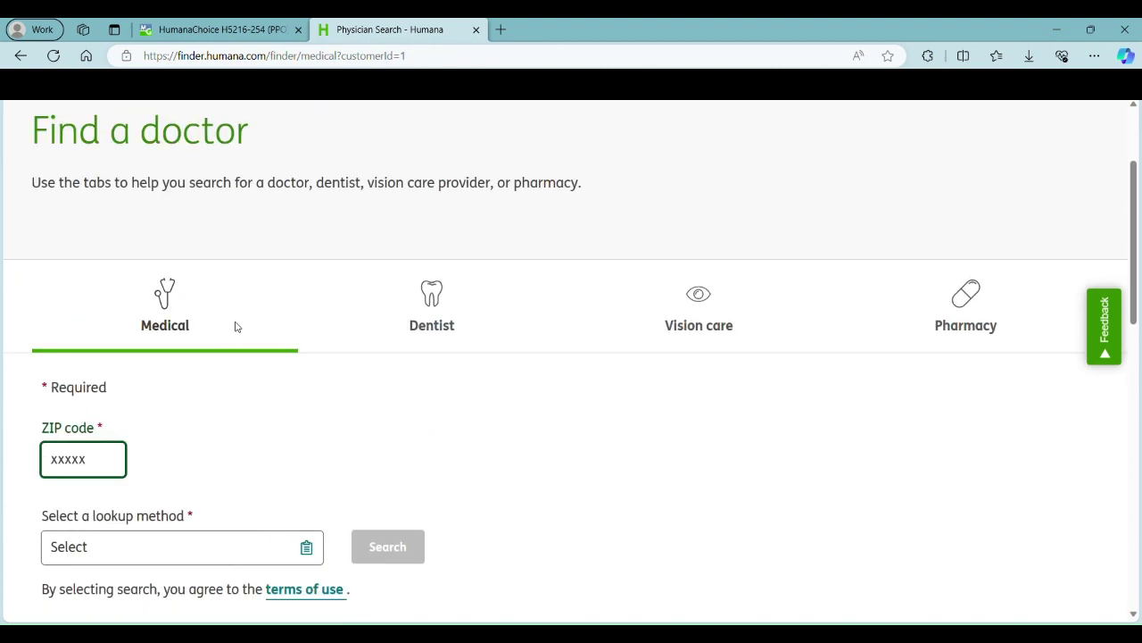
scroll(237, 326, "down", 1)
type("68028")
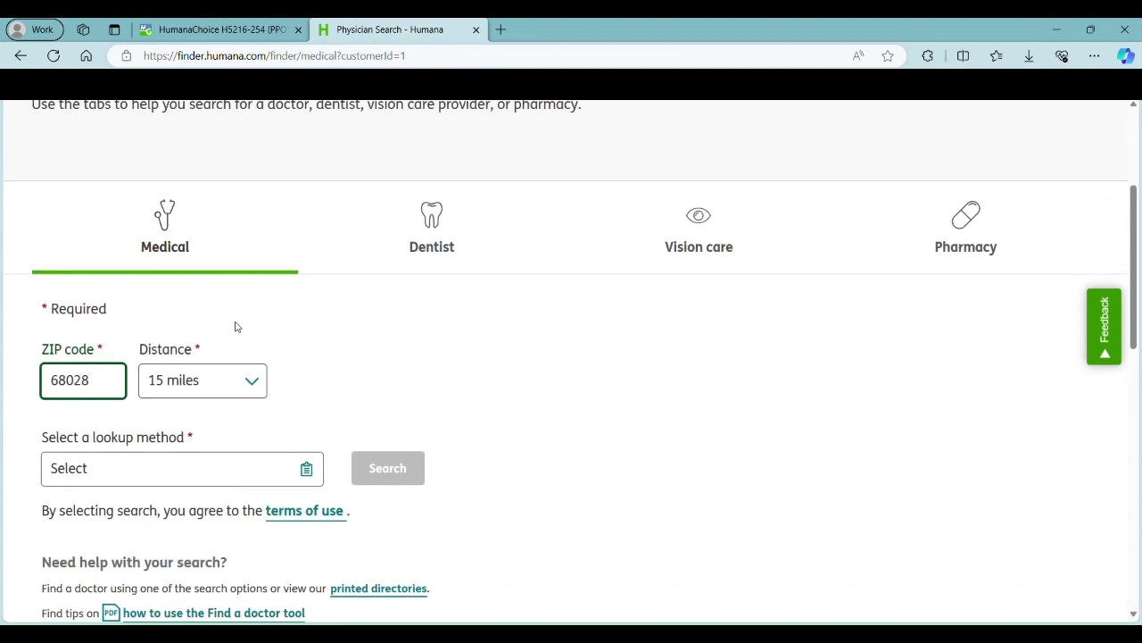
scroll(307, 426, "down", 1)
key("Tab")
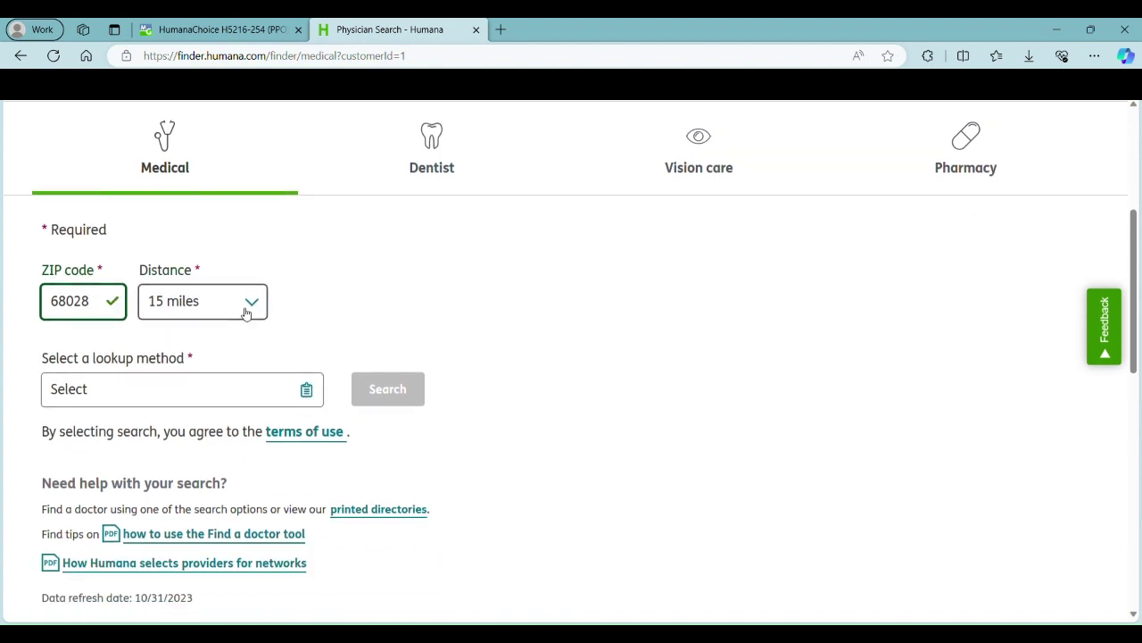
key("Down")
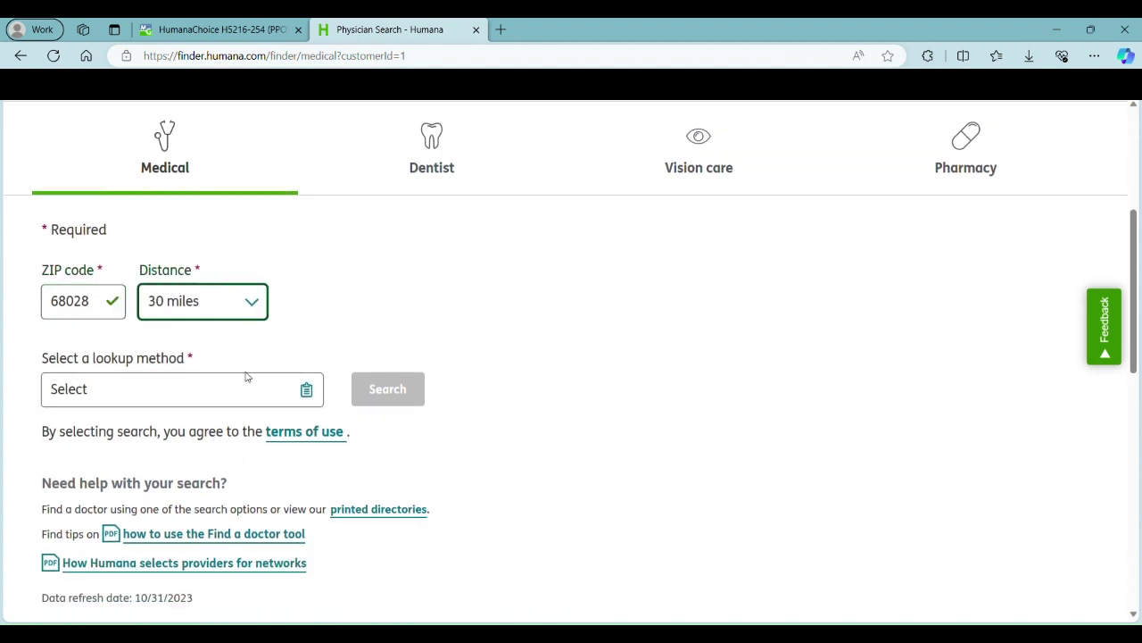
Step: Set the lookup method to Medicare or Medicare - Medicaid coverage for the 2024 coverage year
left_click(188, 402)
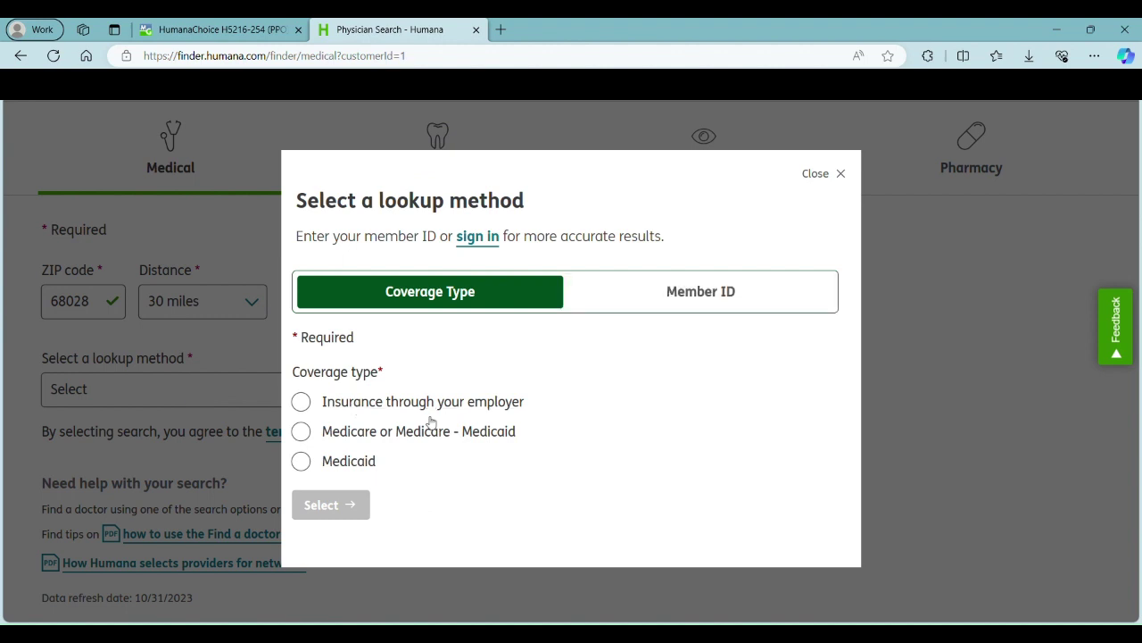
left_click(373, 432)
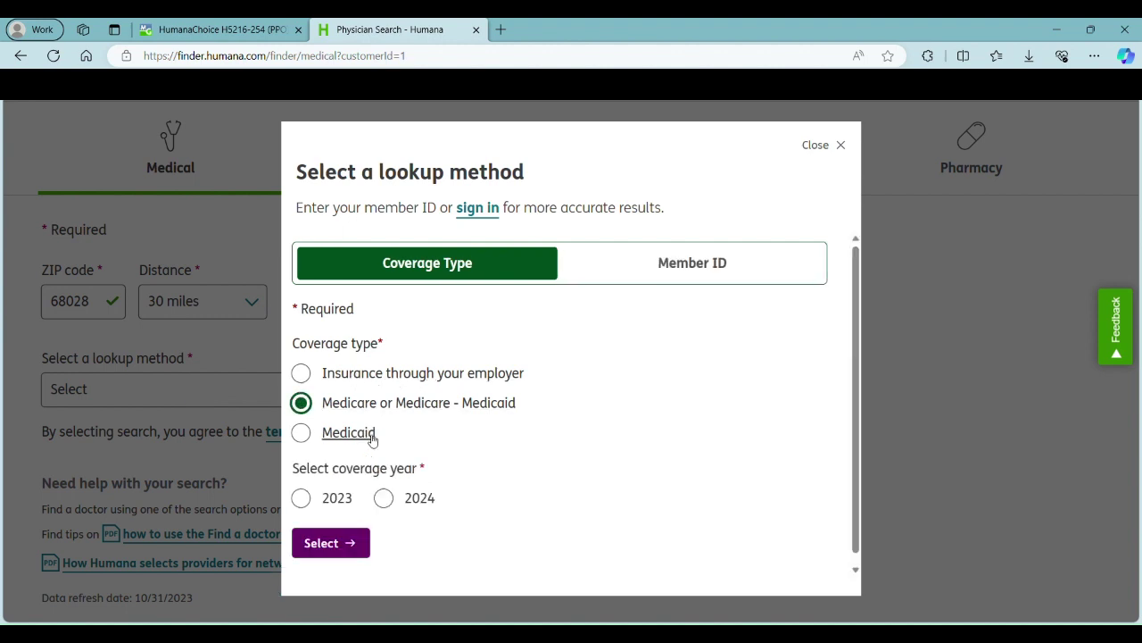
left_click(384, 498)
left_click(356, 548)
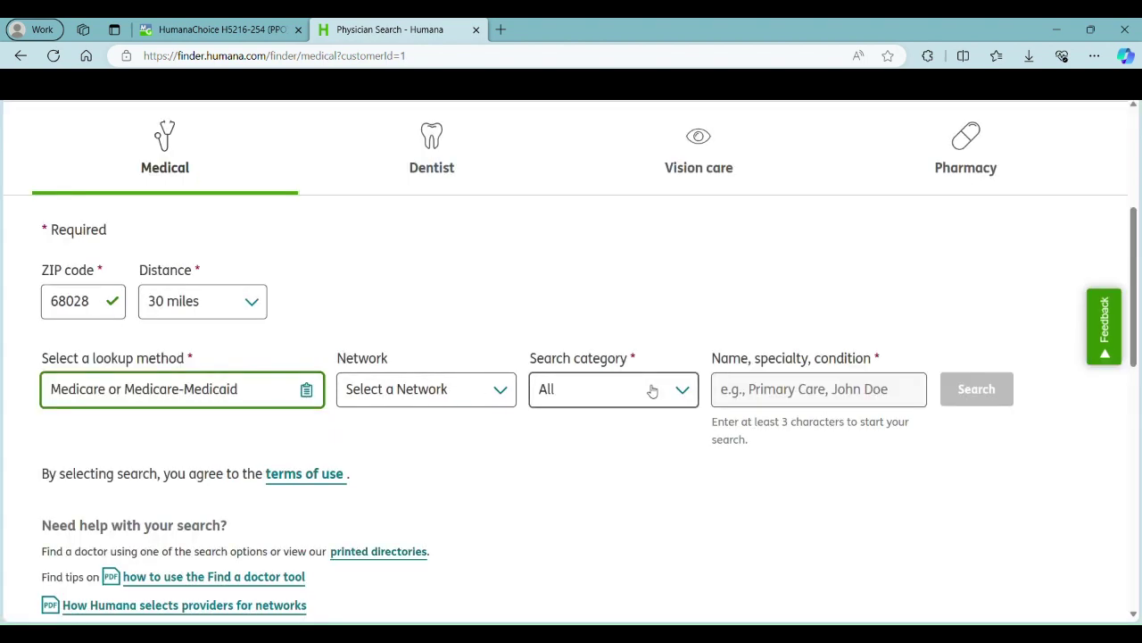
Step: Check the HumanaChoice plan's number and type on its Medicare.gov page against the network choices in Humana's provider finder
left_click(474, 399)
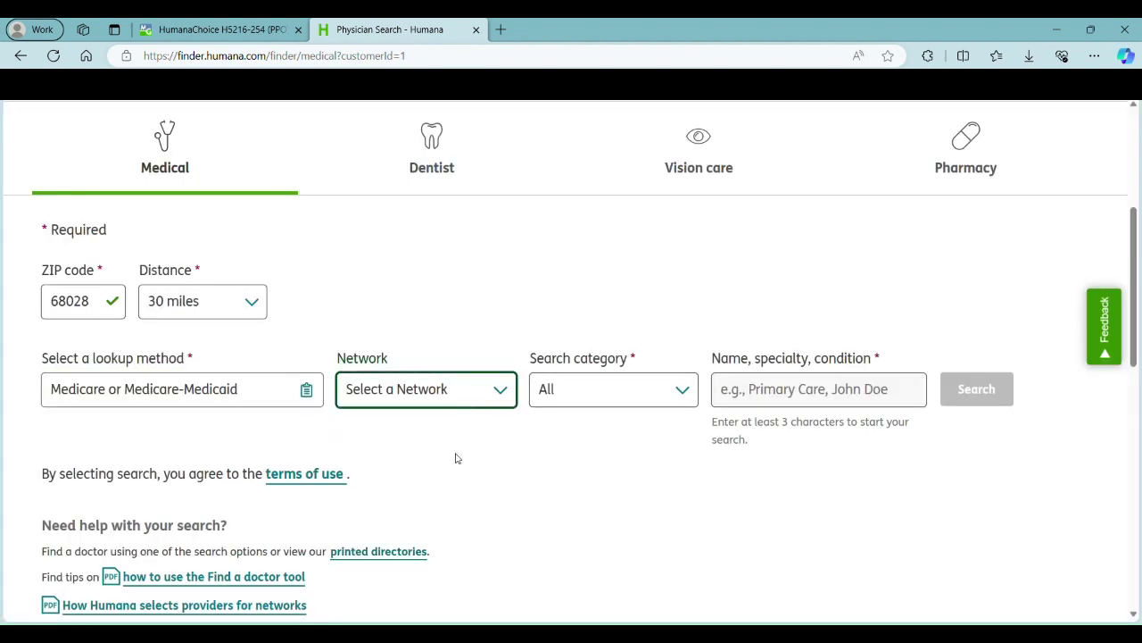
left_click(208, 30)
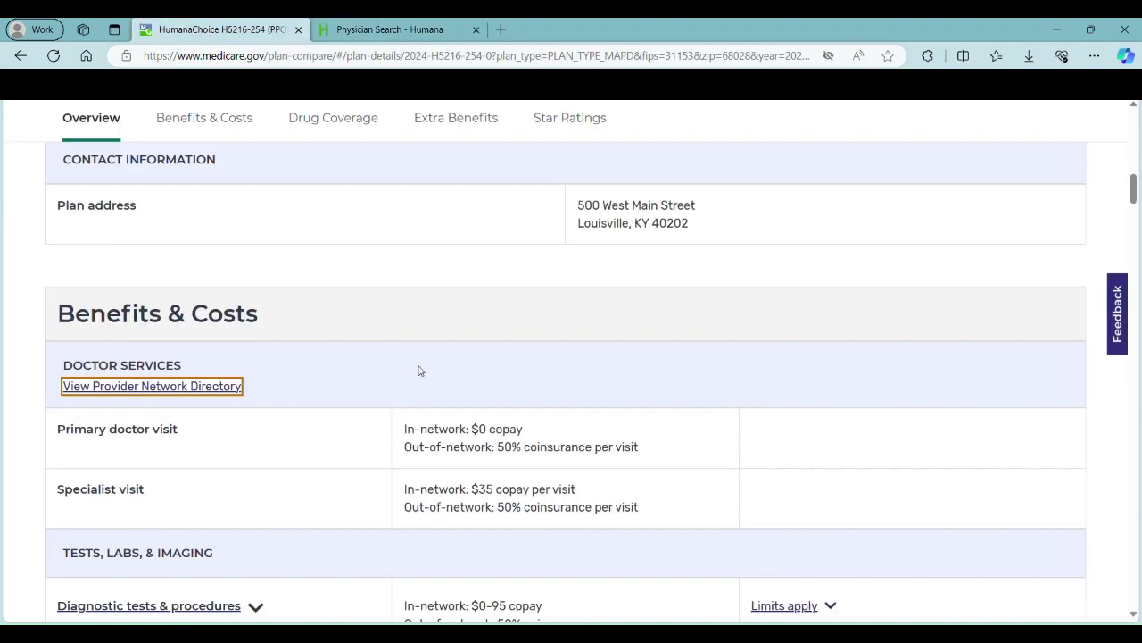
scroll(421, 392, "up", 4)
scroll(421, 453, "up", 5)
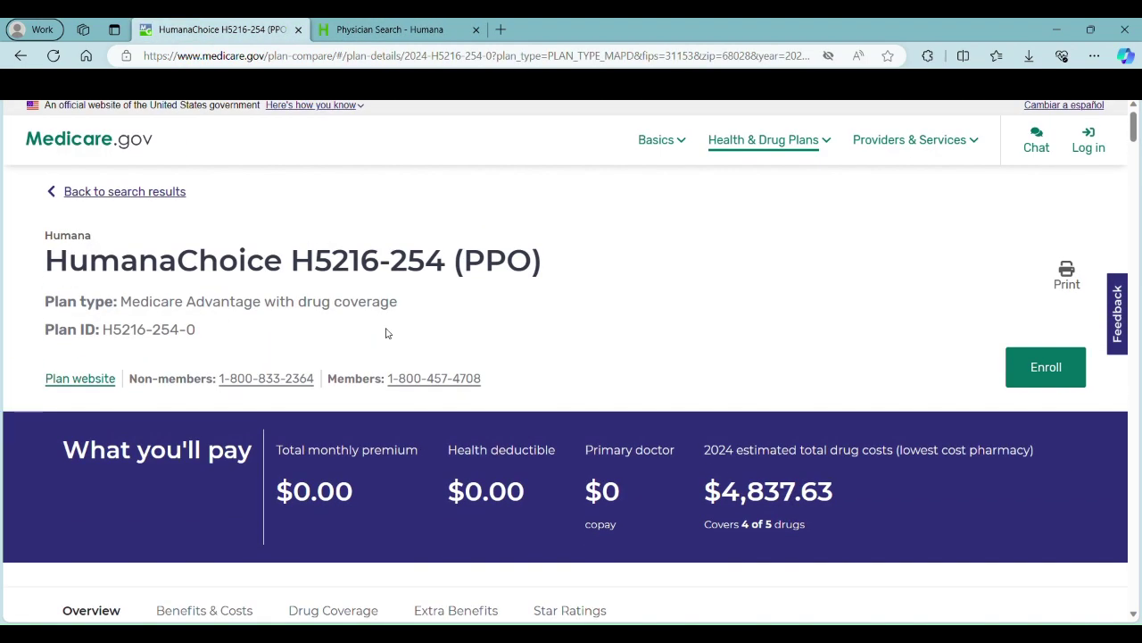
left_click_drag(53, 265, 324, 272)
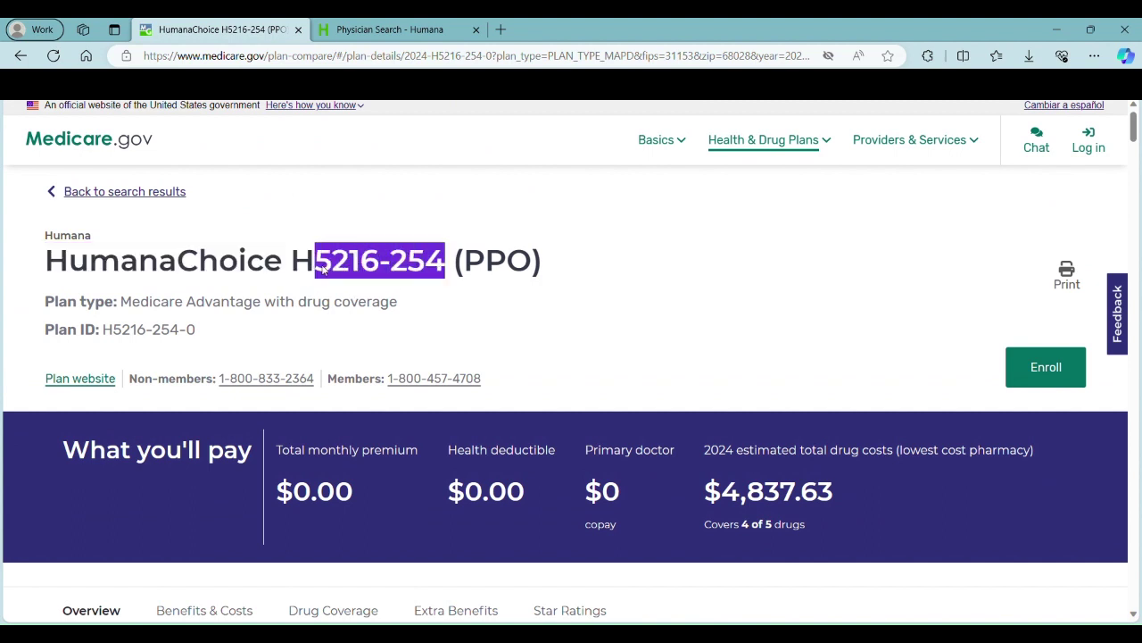
left_click(406, 30)
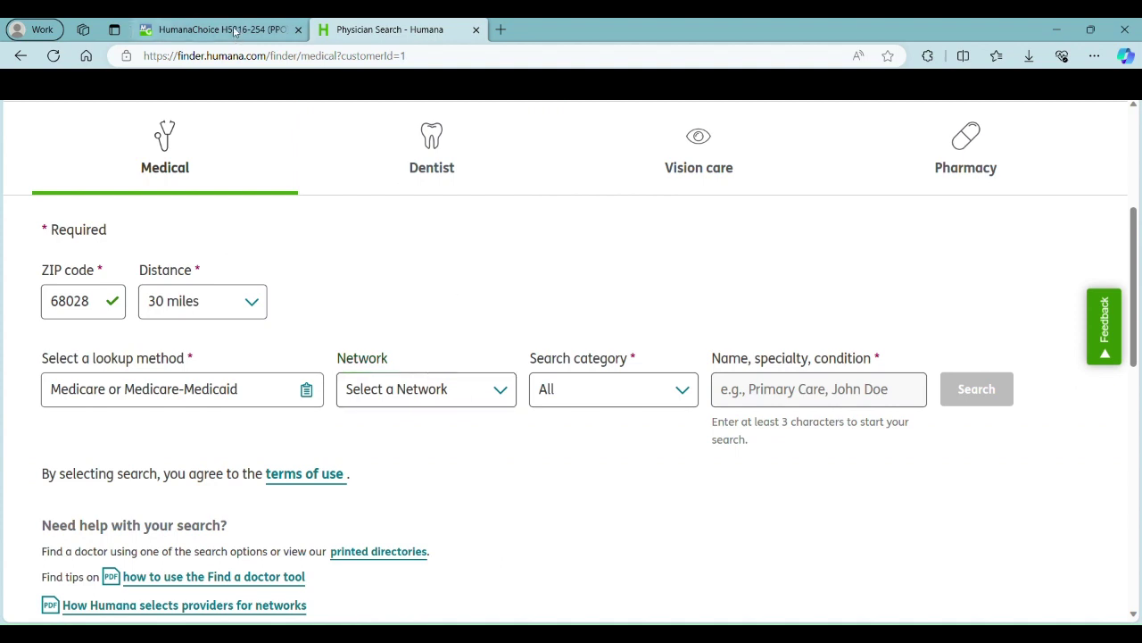
Step: Try the HumanaGoldChoice network and recheck the plan name on the Medicare.gov plan page
left_click(449, 394)
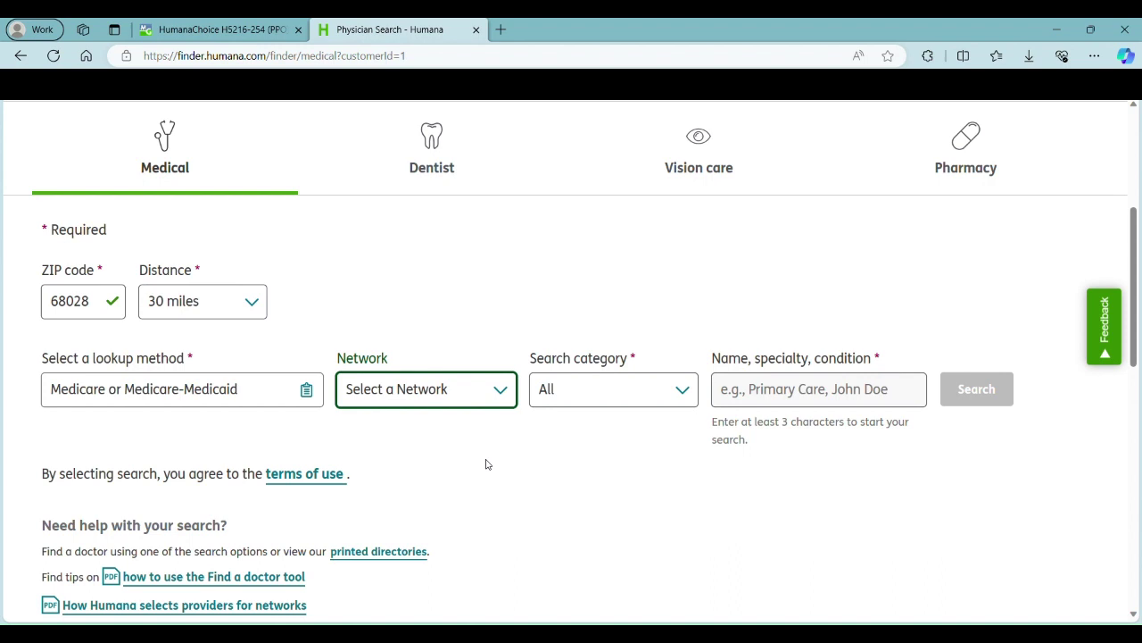
key("Down")
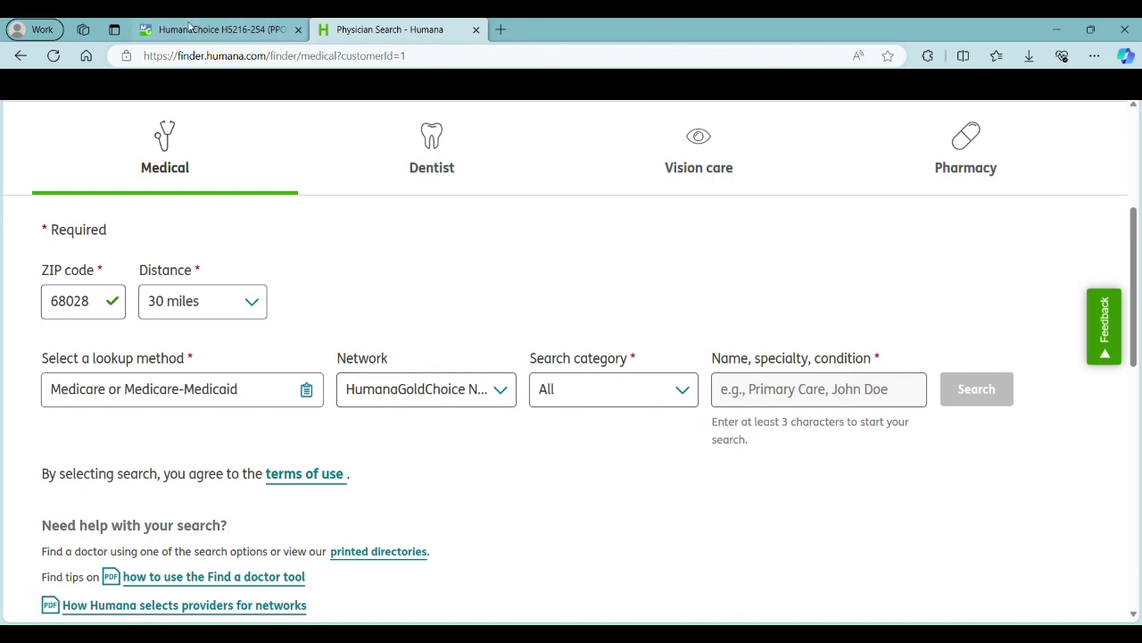
key("ctrl+shift+Tab")
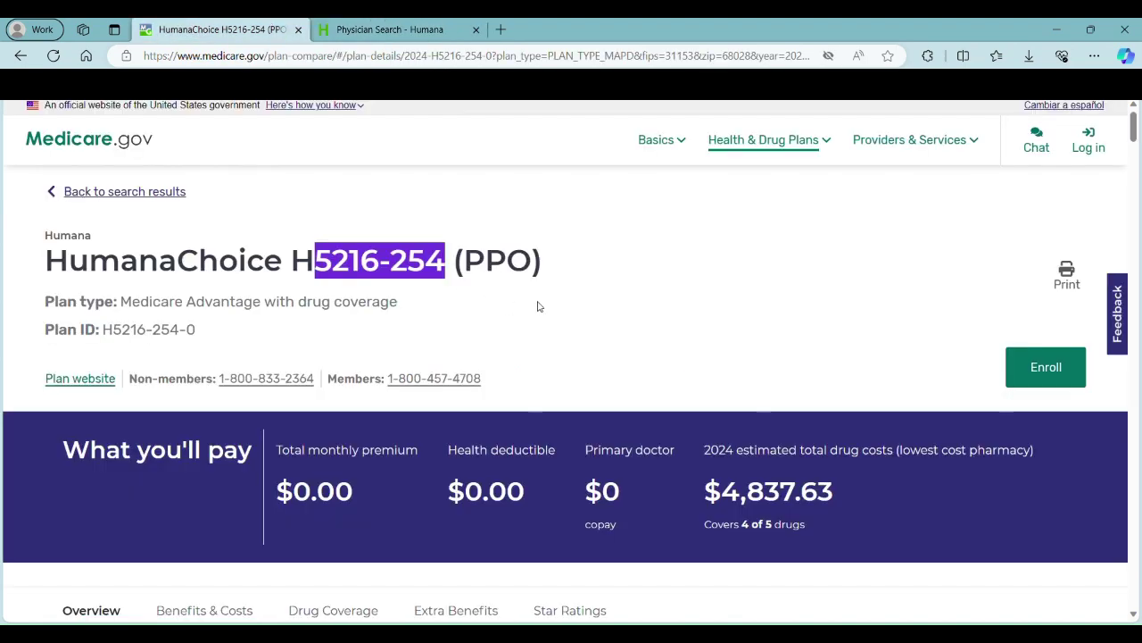
left_click(386, 23)
left_click(228, 29)
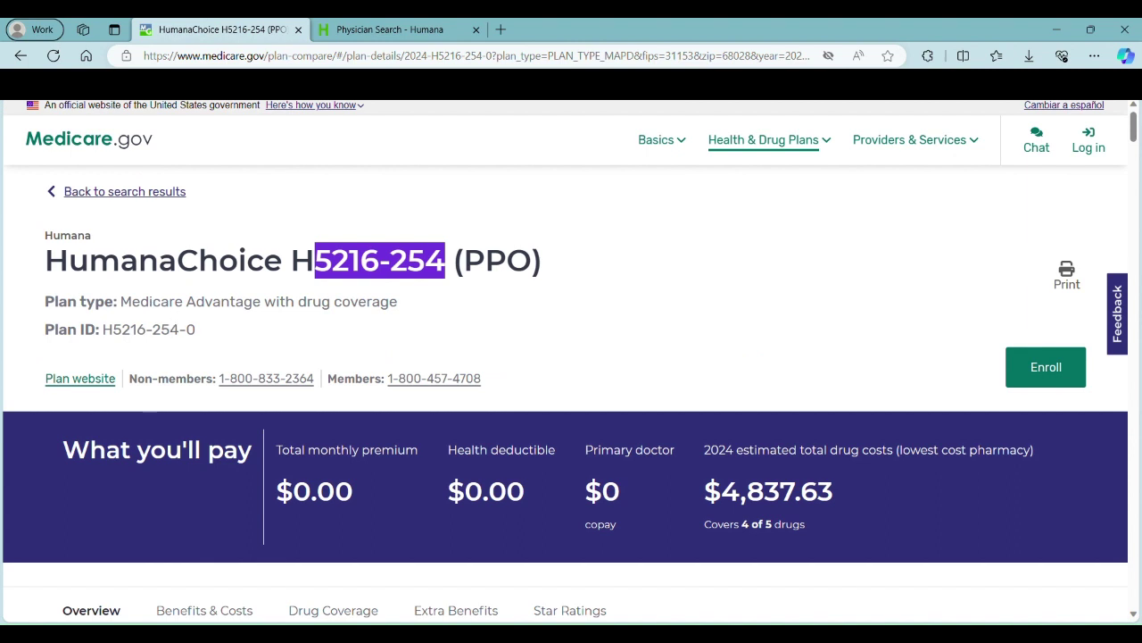
left_click(374, 27)
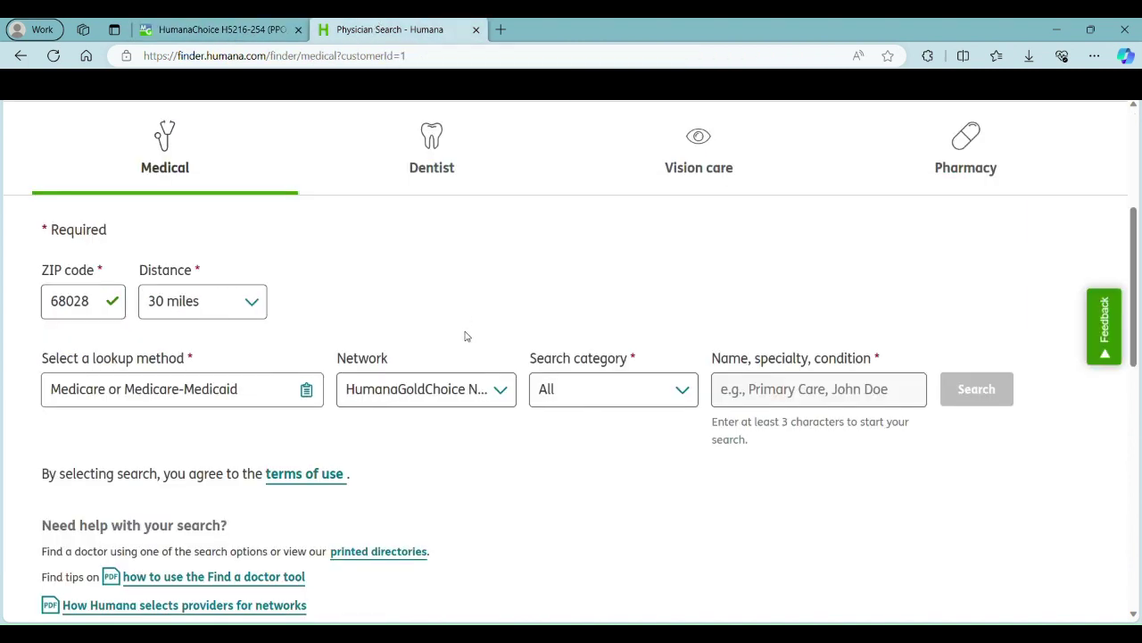
Step: Search the Medicare PPO 24 network by specialty for cardiology
left_click(500, 389)
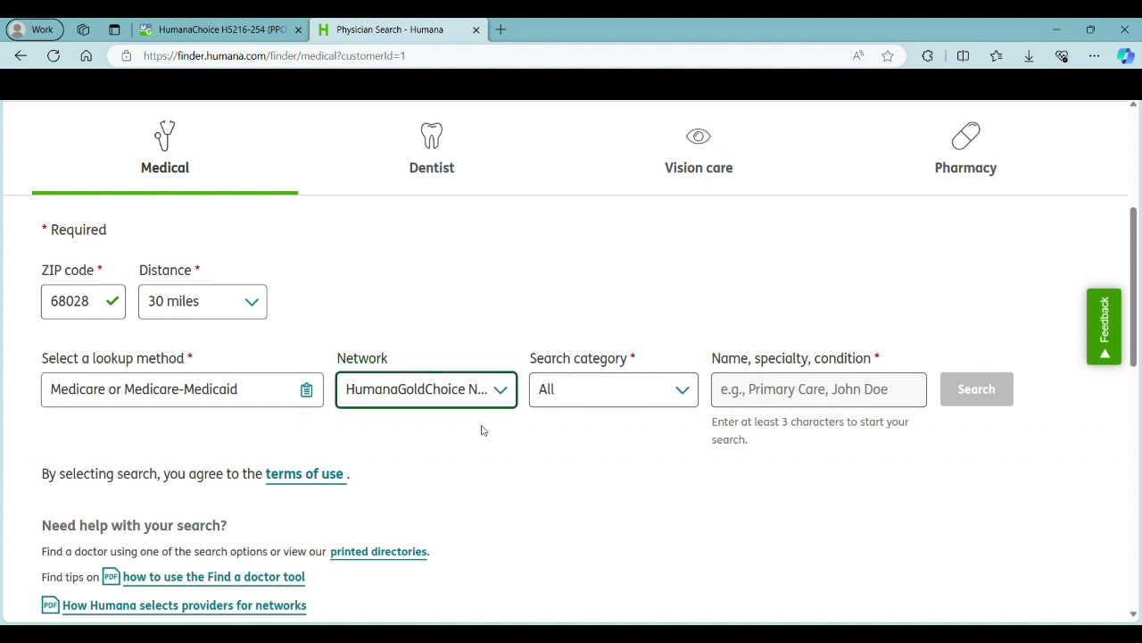
left_click(435, 480)
left_click(661, 407)
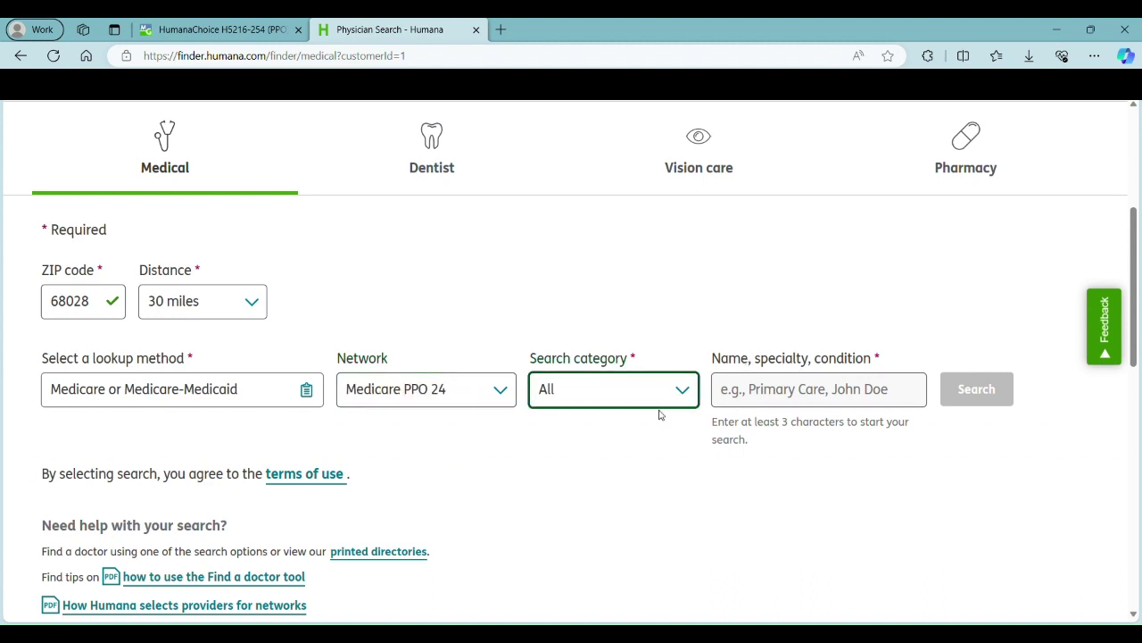
key("Down")
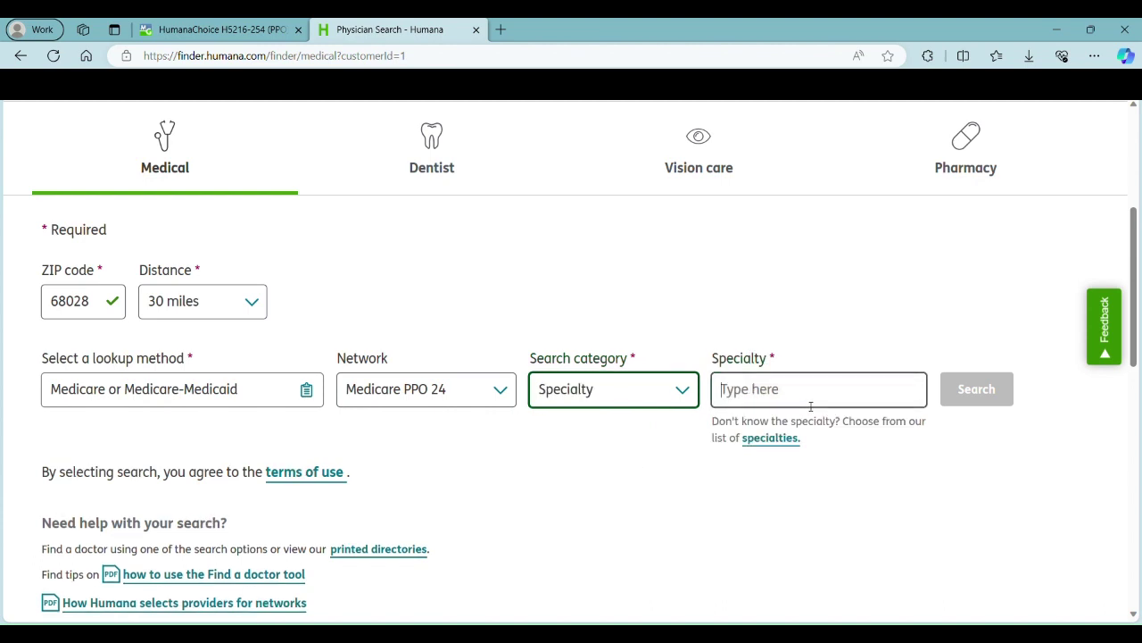
left_click(810, 401)
type("cardiology")
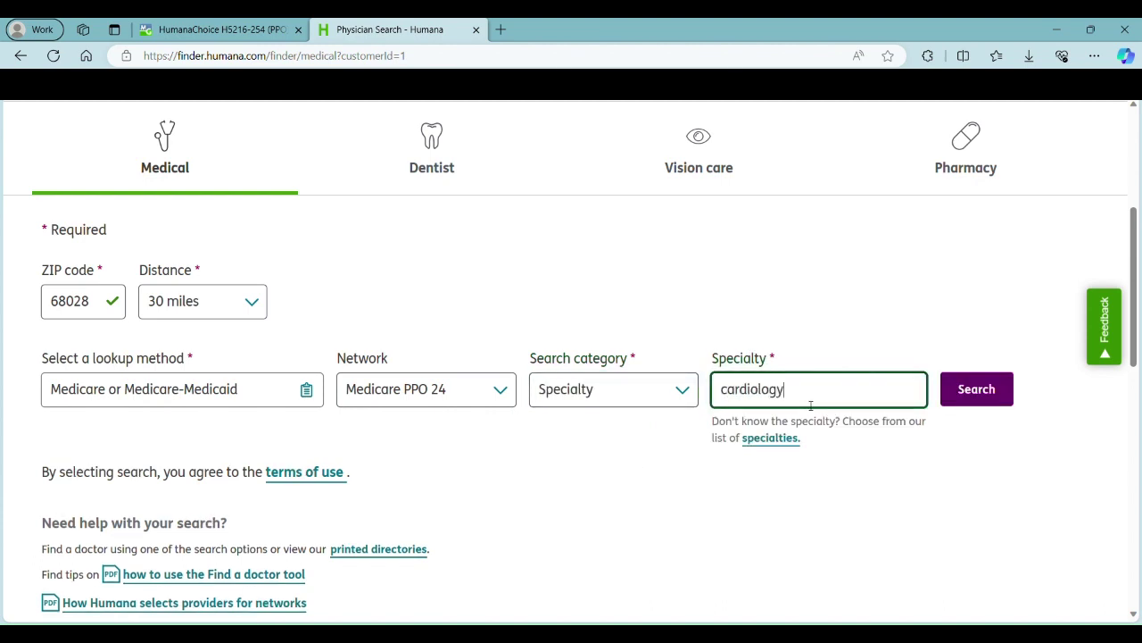
left_click(969, 390)
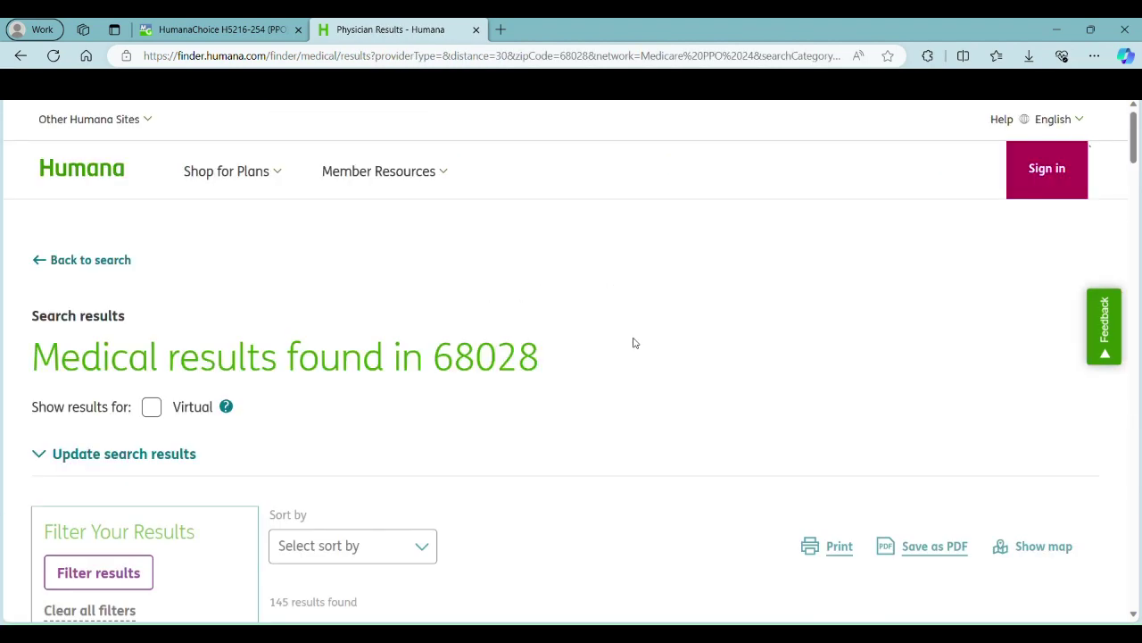
Step: Review the cardiology providers' ratings, distances, affiliations and new-patient status, and close Humana's provider finder
scroll(625, 344, "down", 2)
scroll(616, 351, "down", 2)
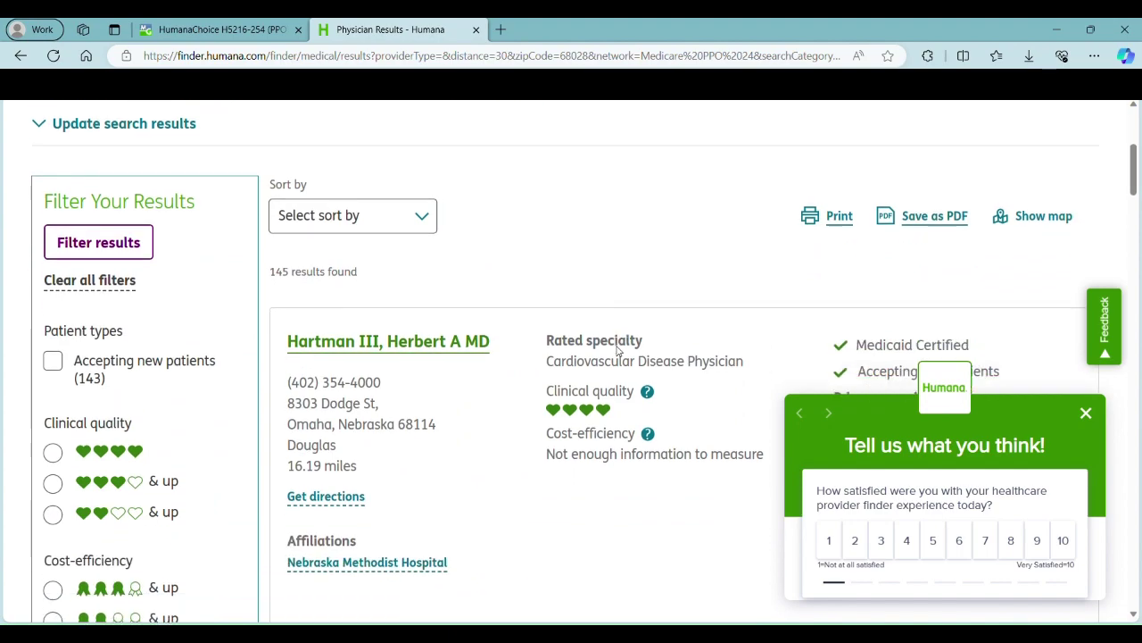
scroll(482, 320, "down", 1)
scroll(514, 323, "down", 10)
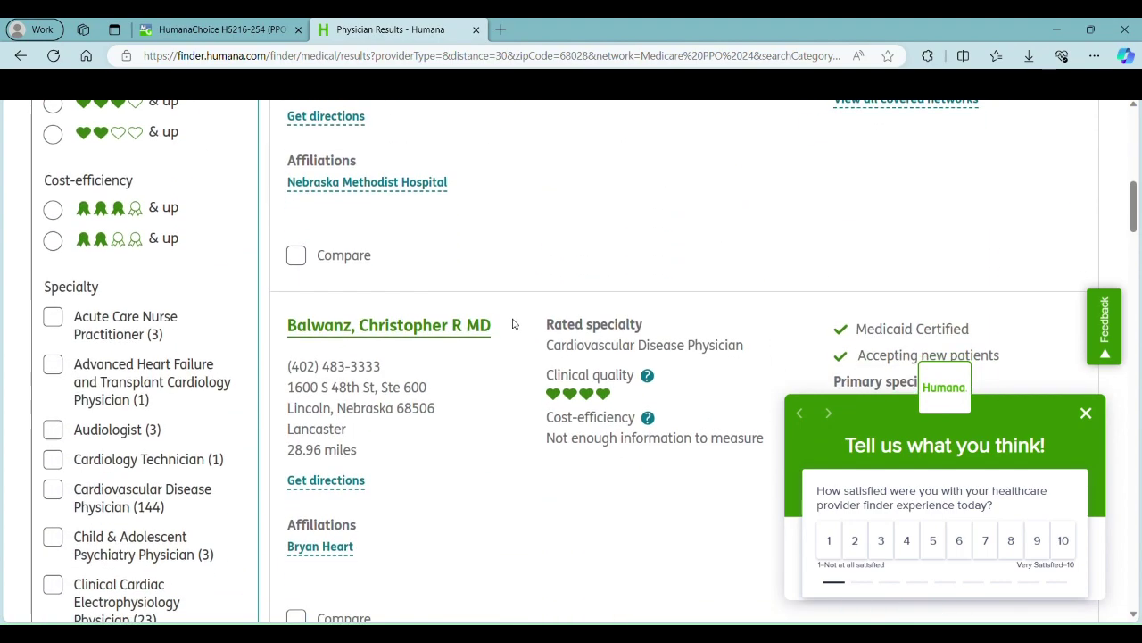
scroll(513, 323, "down", 7)
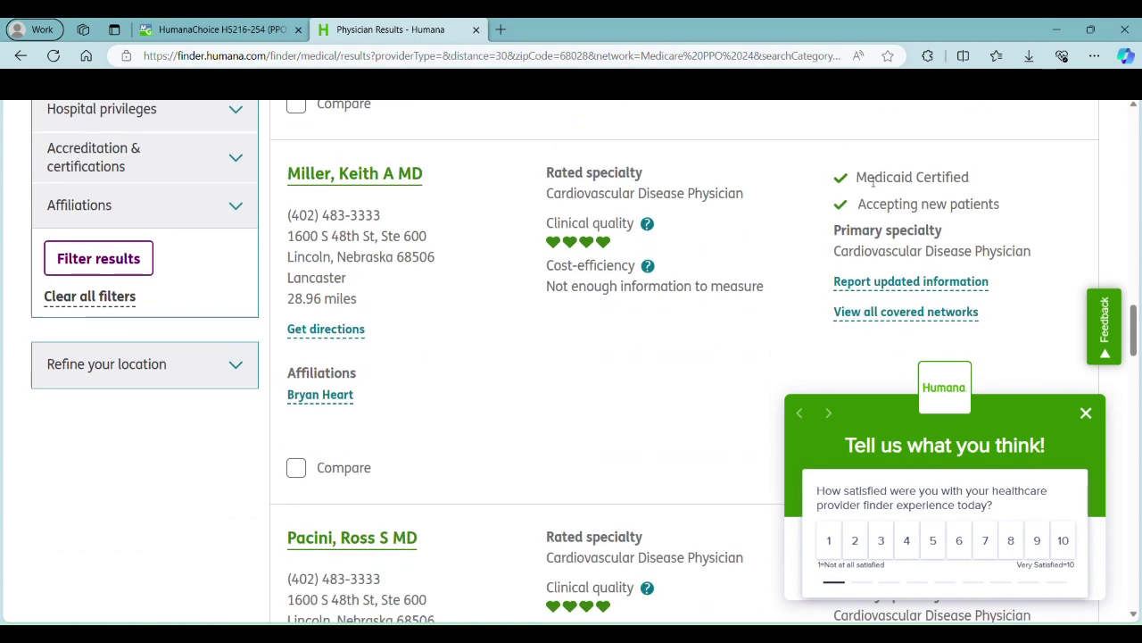
scroll(518, 324, "up", 20)
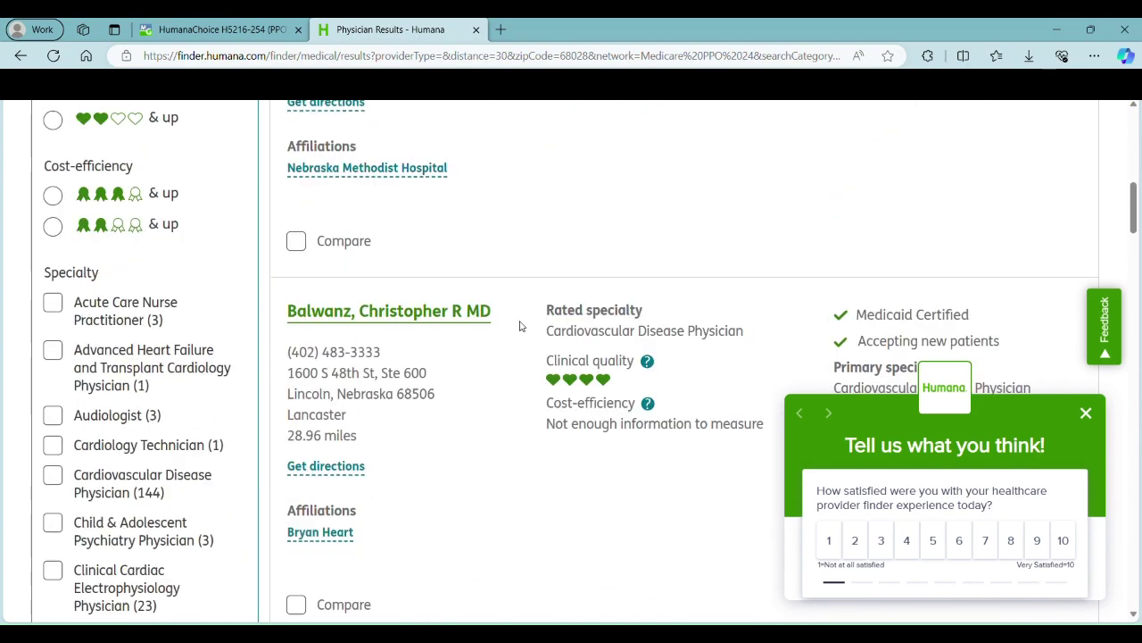
scroll(520, 325, "up", 3)
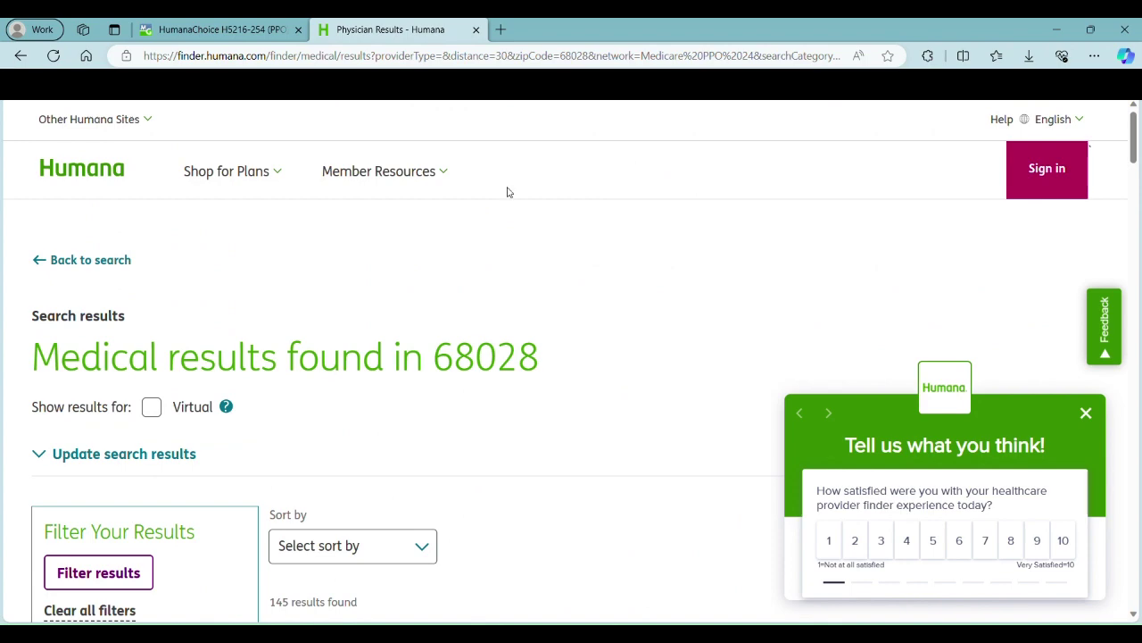
scroll(574, 365, "down", 4)
scroll(576, 366, "up", 4)
key("ctrl+w")
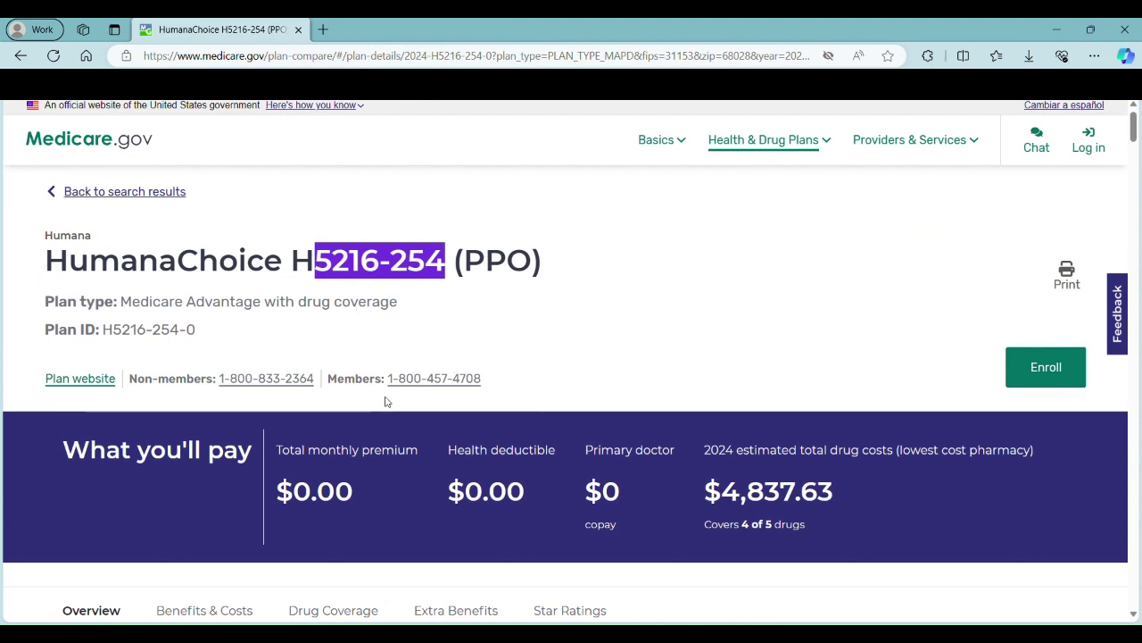
Step: Review the HumanaChoice plan's premiums, deductibles, maximum health service costs and doctor visit copays on its Medicare.gov page
scroll(398, 405, "down", 5)
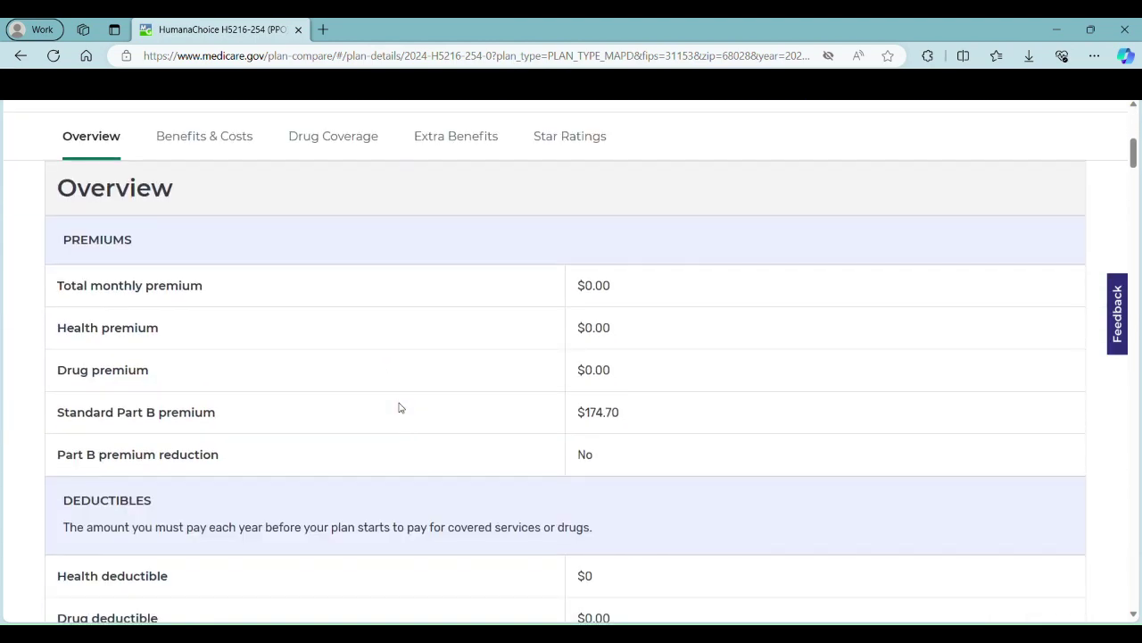
scroll(400, 408, "down", 5)
scroll(399, 408, "up", 4)
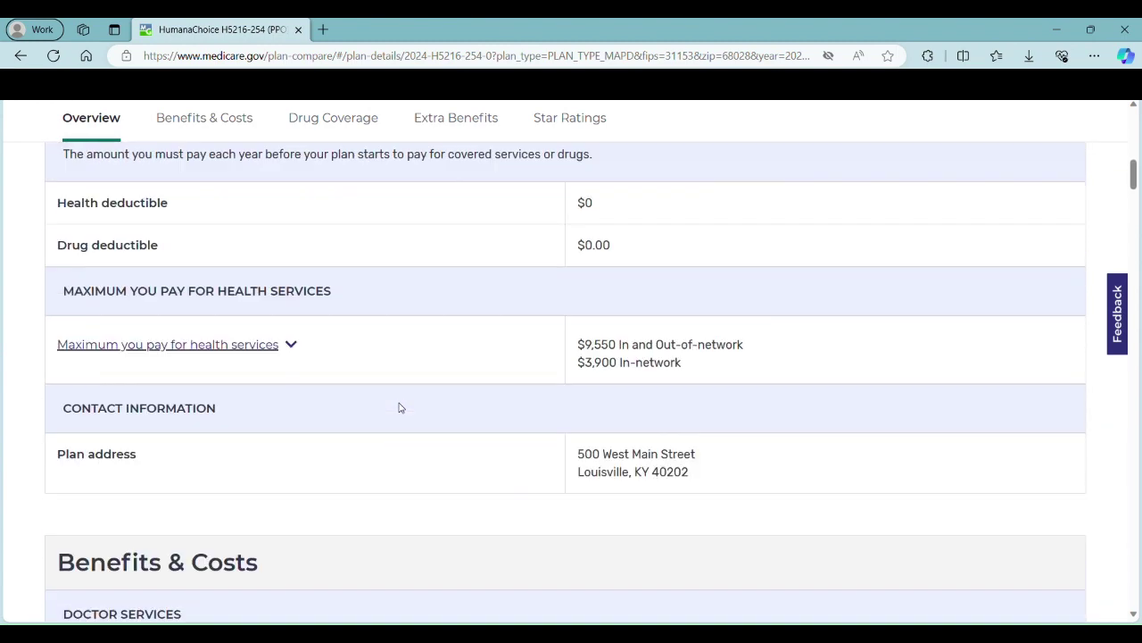
scroll(247, 258, "up", 3)
scroll(258, 306, "down", 6)
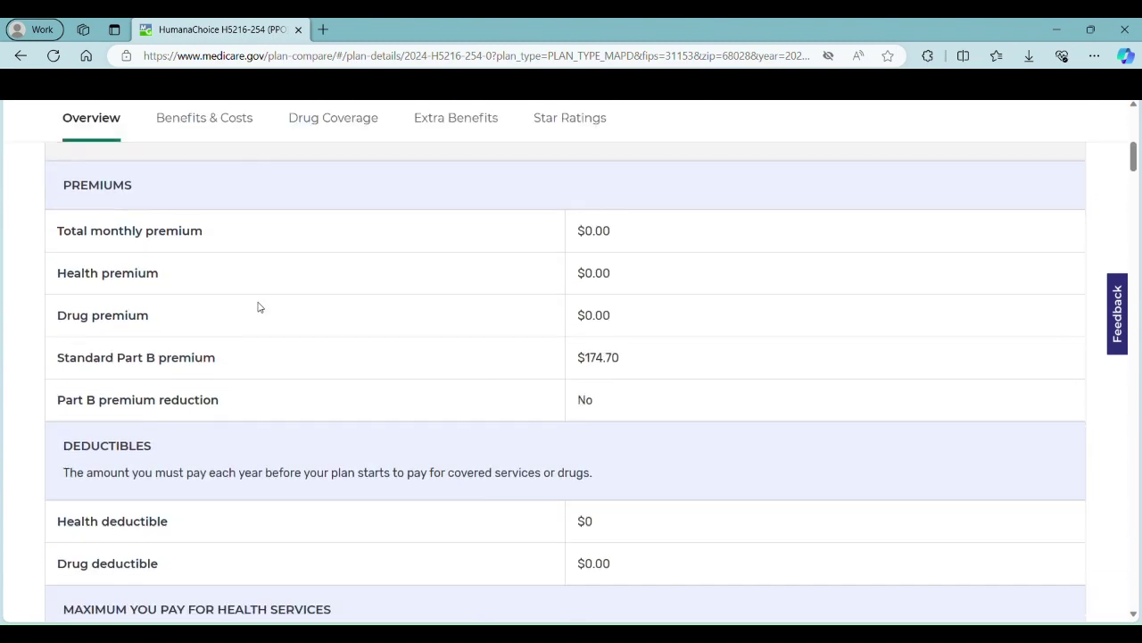
scroll(258, 306, "down", 1)
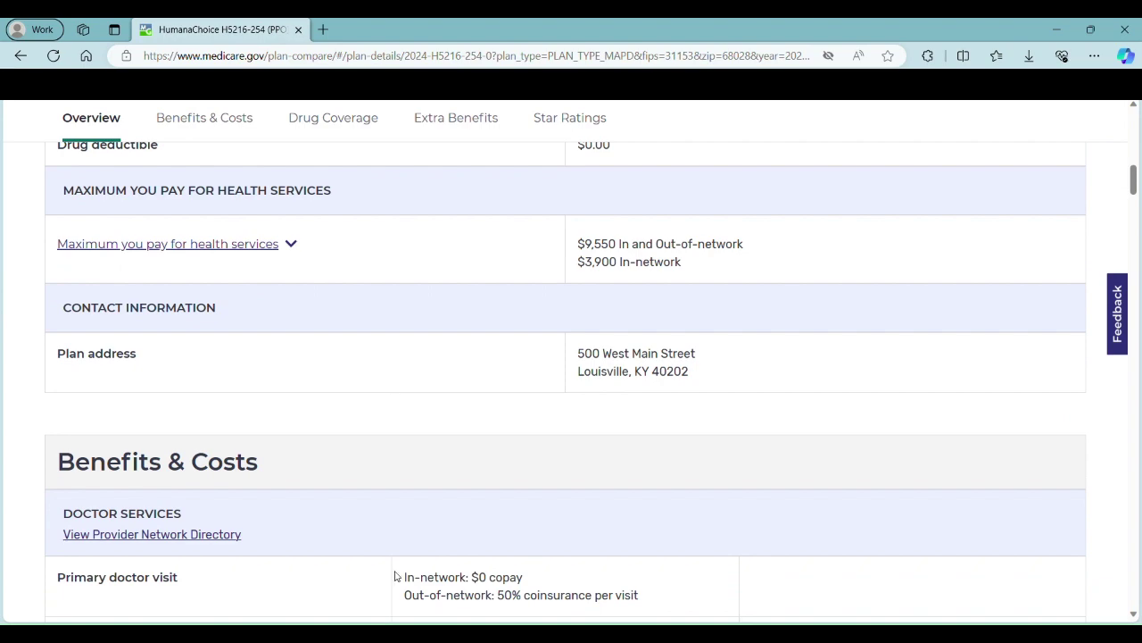
scroll(391, 395, "up", 10)
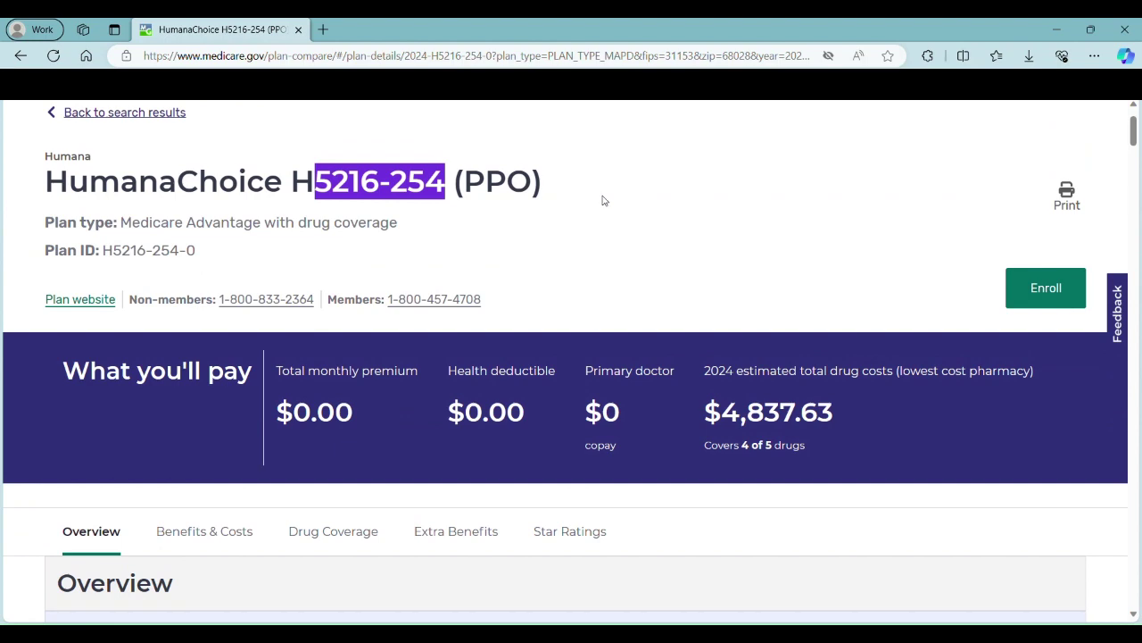
Step: Return to the Medicare Advantage search results and review the HumanaChoice plan's summary of costs and benefits
left_click(151, 118)
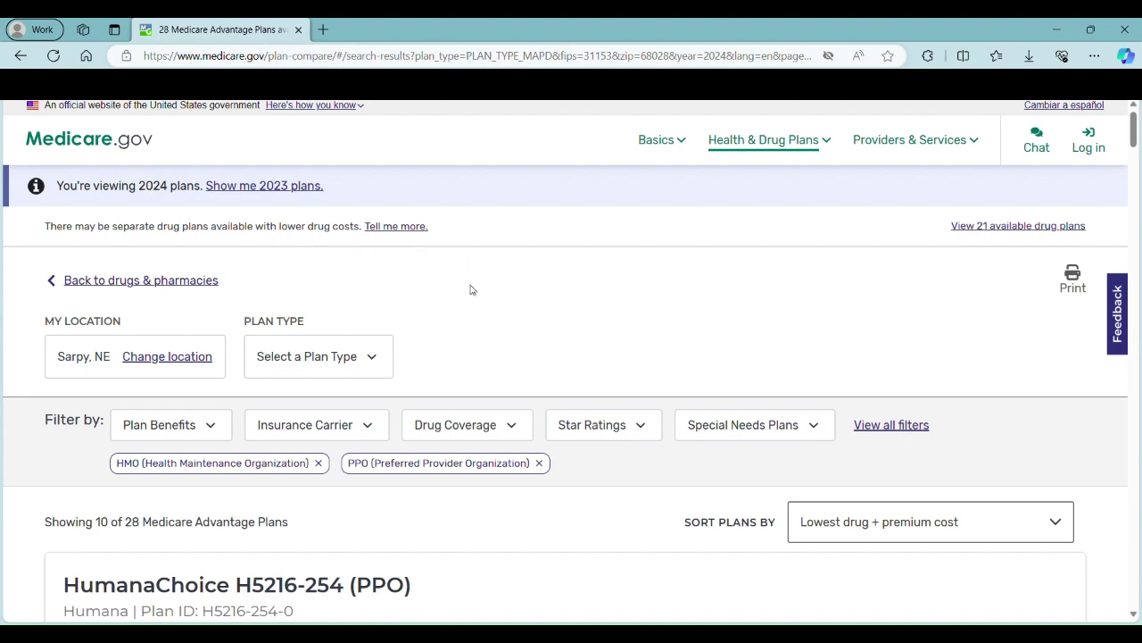
scroll(472, 290, "down", 5)
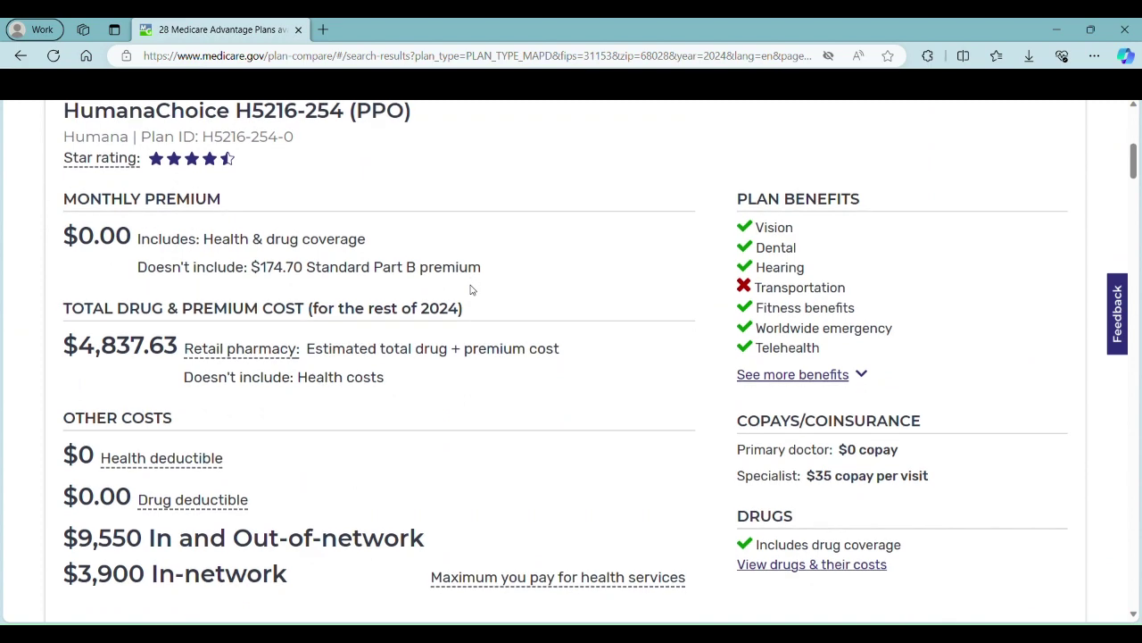
scroll(472, 290, "up", 5)
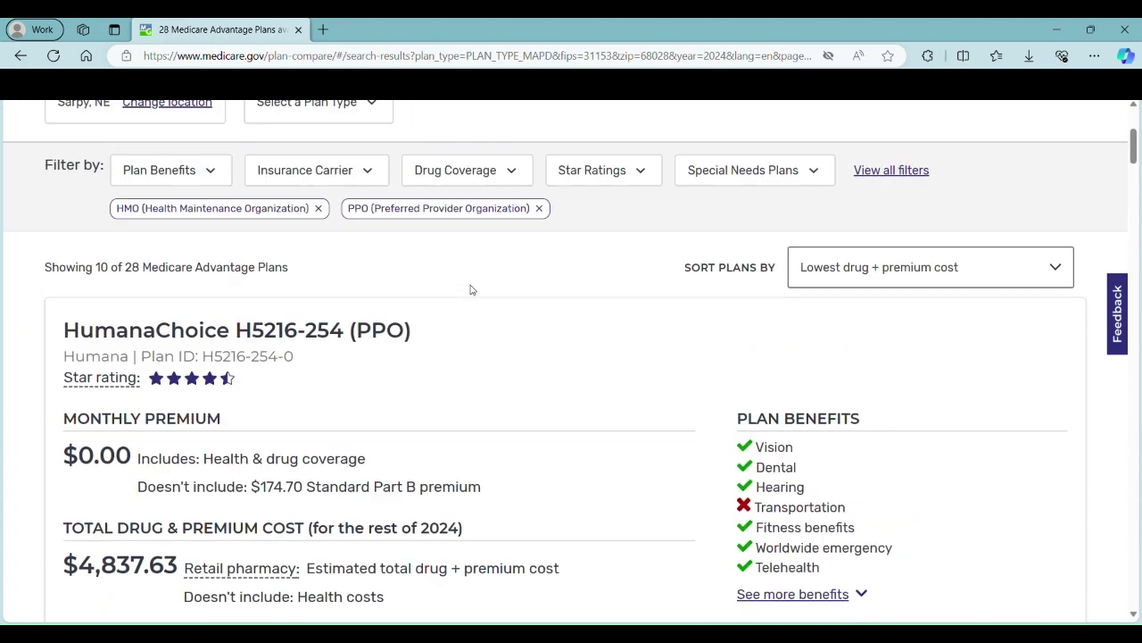